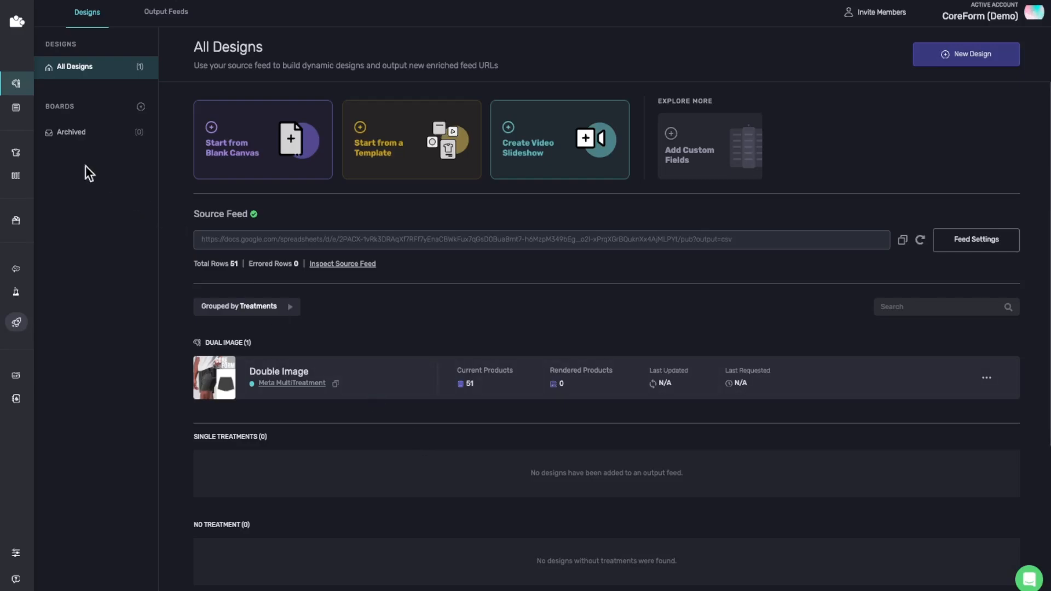
- Open the source feed and compare the sale_price and price columns across the product rows
mouse_move(34, 160)
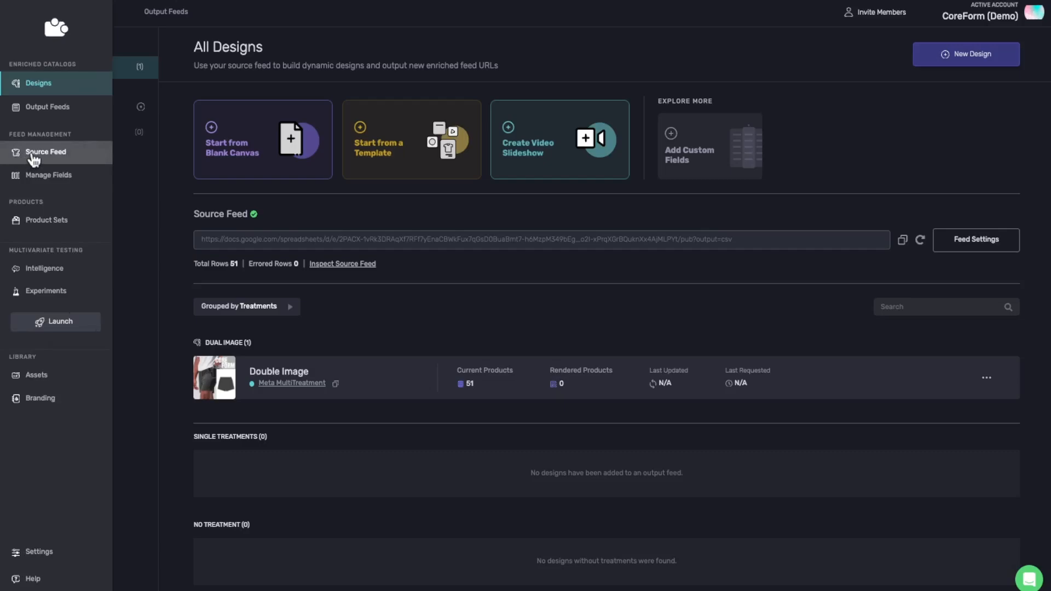
left_click(34, 158)
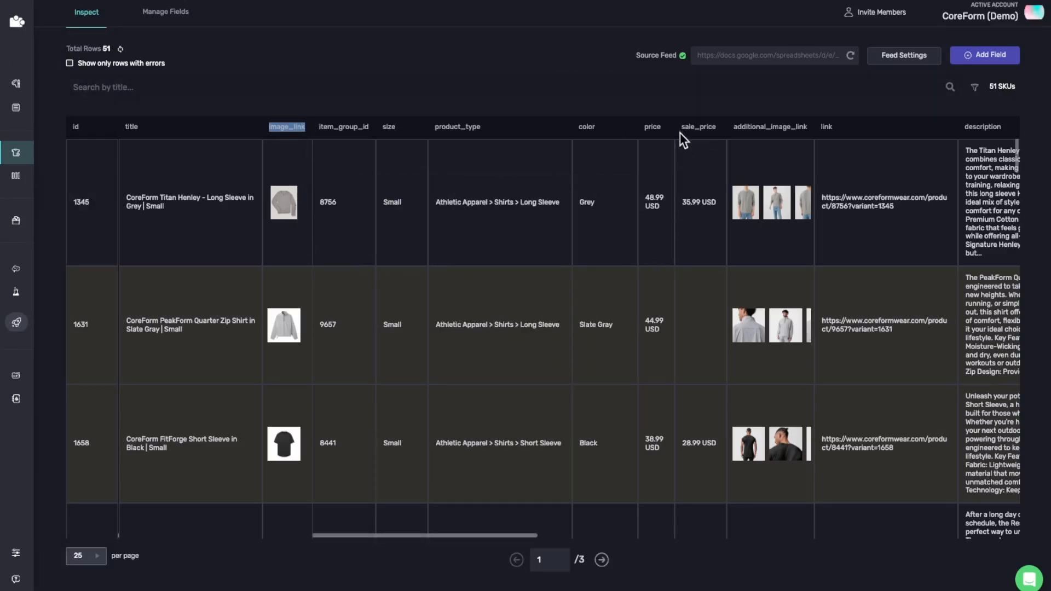
left_click_drag(680, 131, 719, 127)
left_click_drag(645, 125, 667, 127)
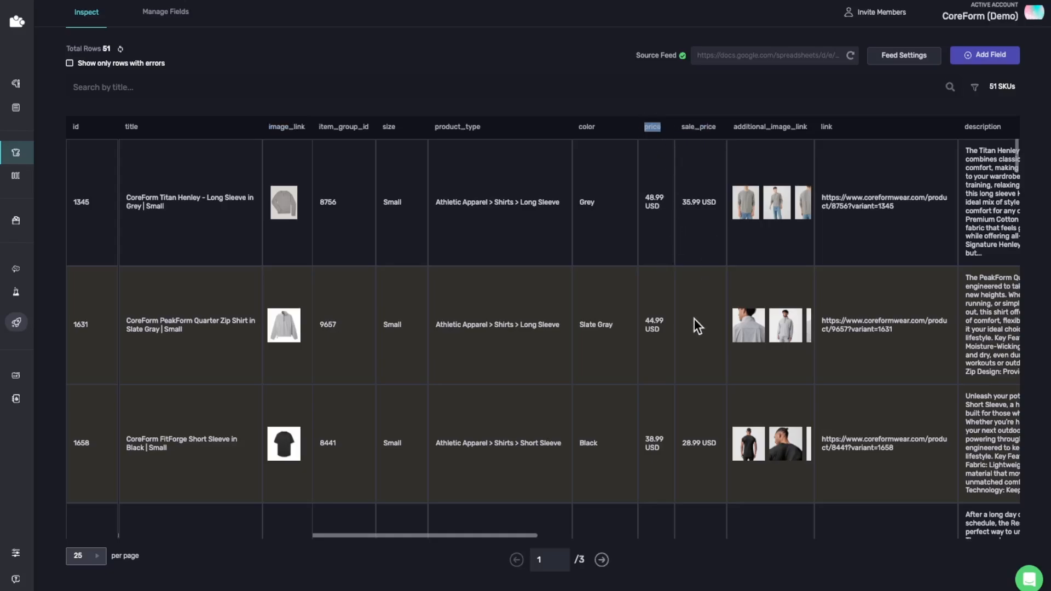
scroll(694, 320, "down", 10)
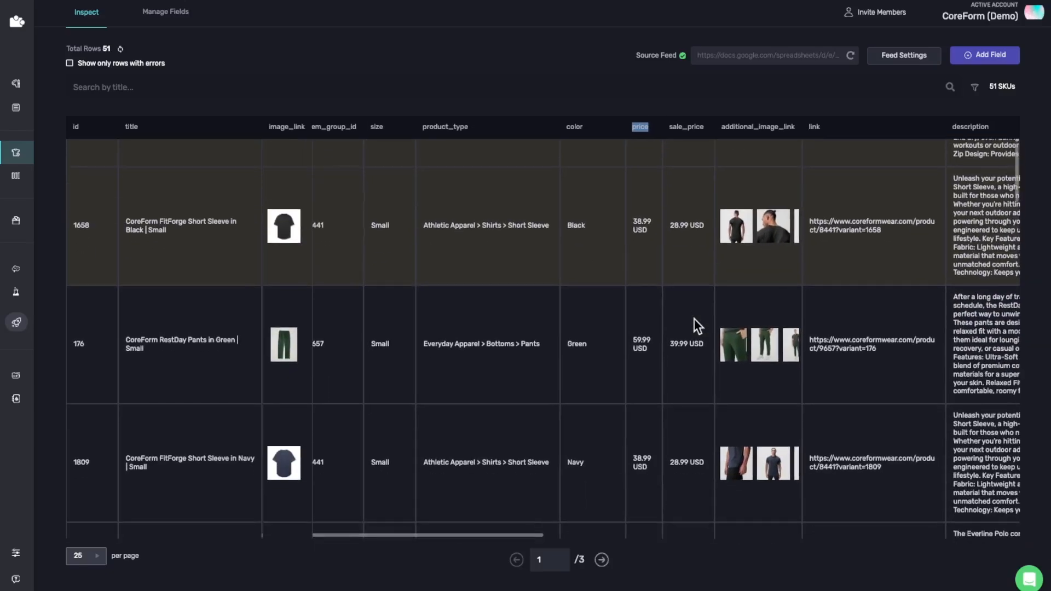
scroll(658, 420, "down", 5)
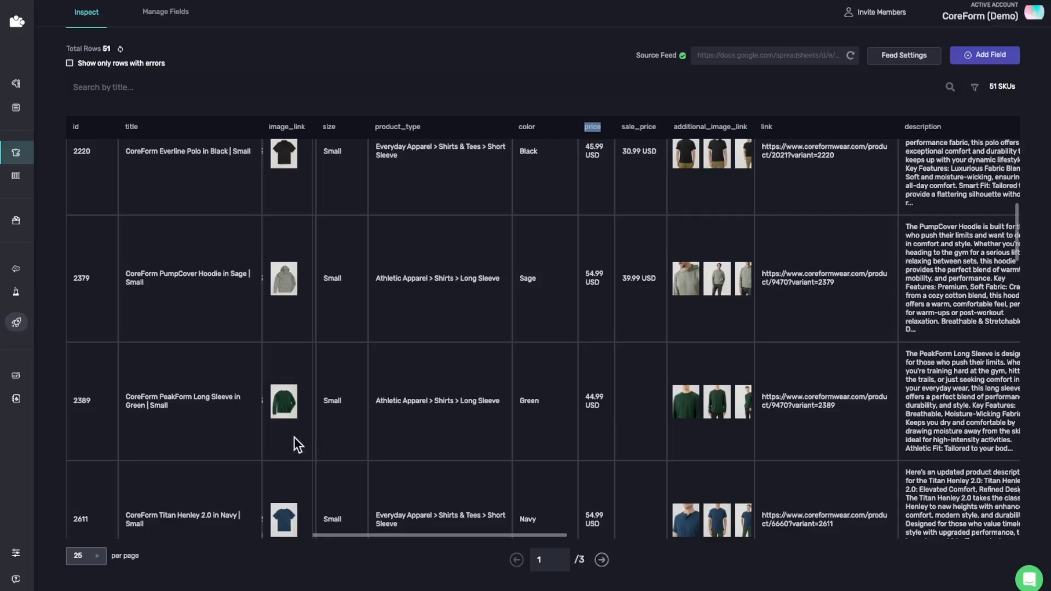
- Examine enlarged product images from the image_link column for several rows of the source feed
scroll(293, 436, "down", 3)
mouse_move(294, 385)
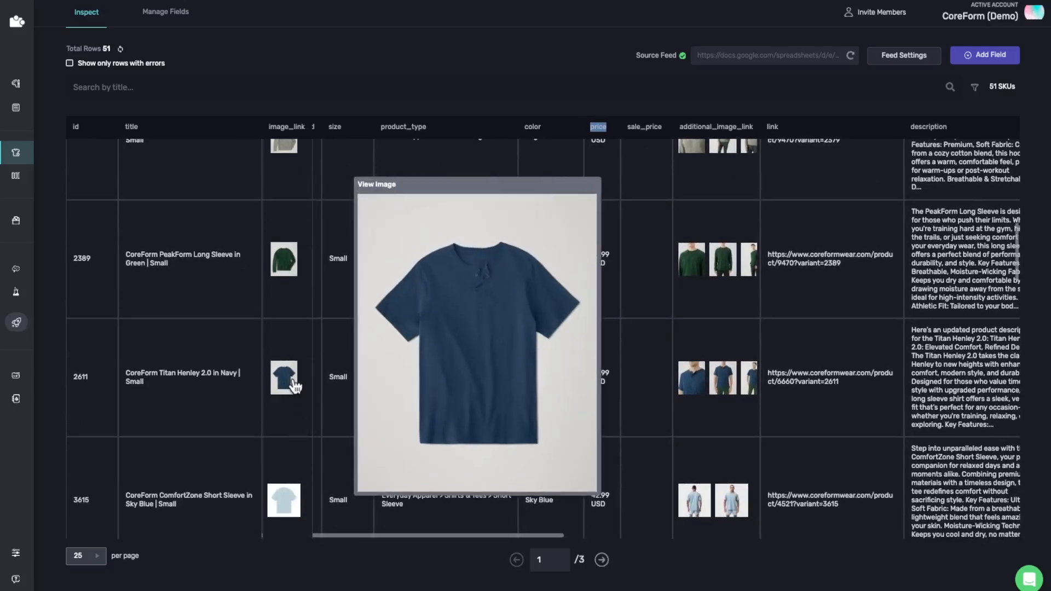
scroll(292, 430, "down", 3)
mouse_move(294, 435)
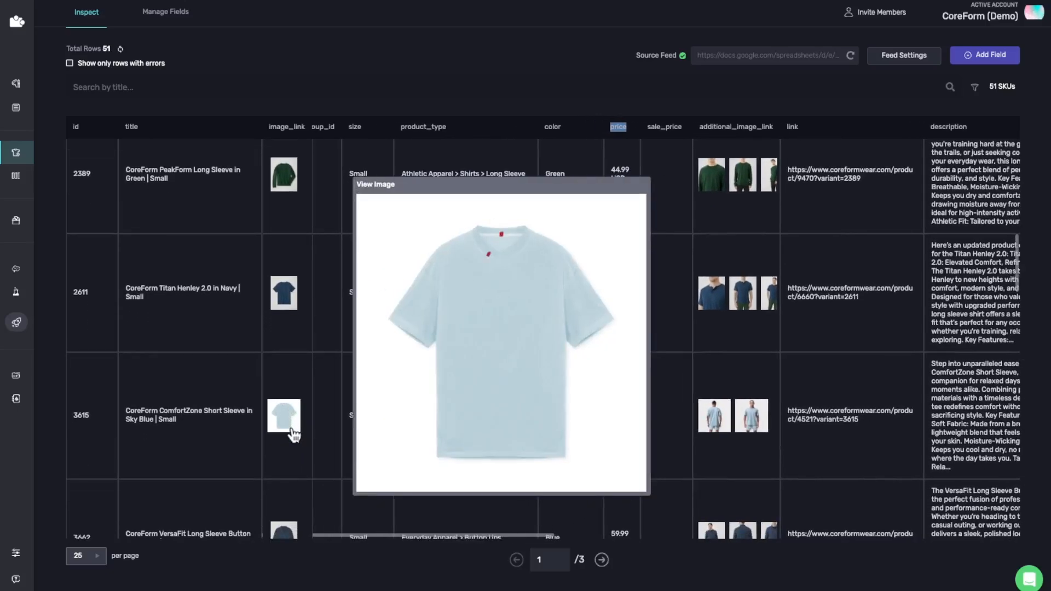
scroll(292, 432, "down", 3)
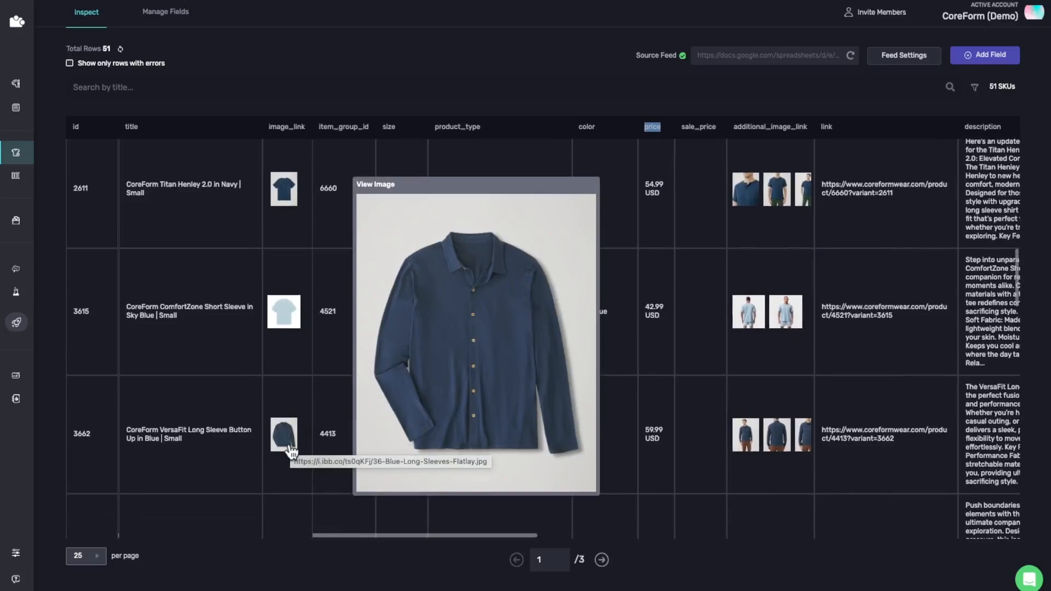
scroll(291, 451, "down", 3)
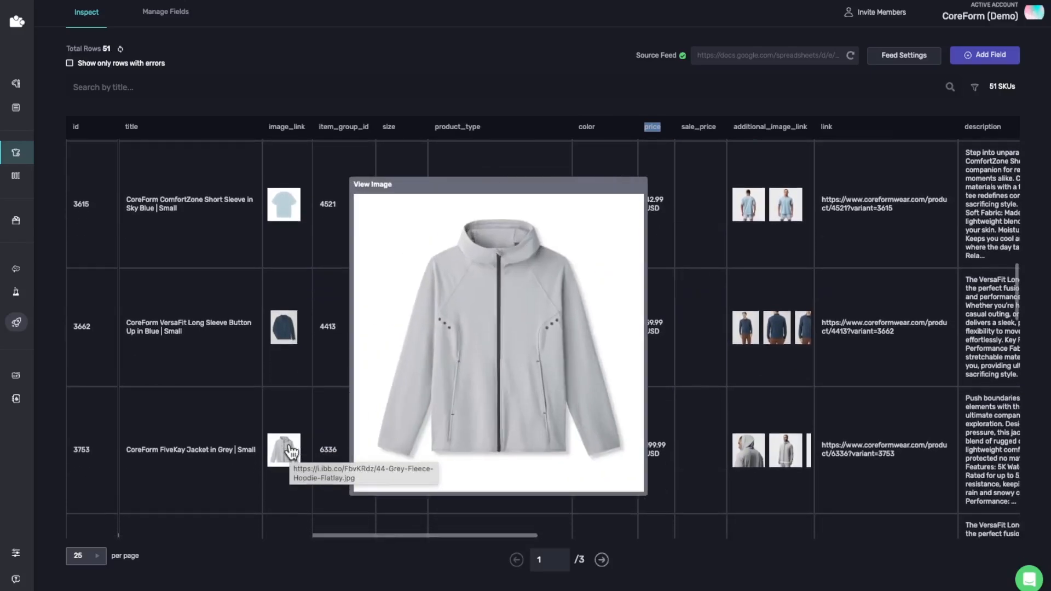
scroll(290, 494, "down", 3)
mouse_move(288, 482)
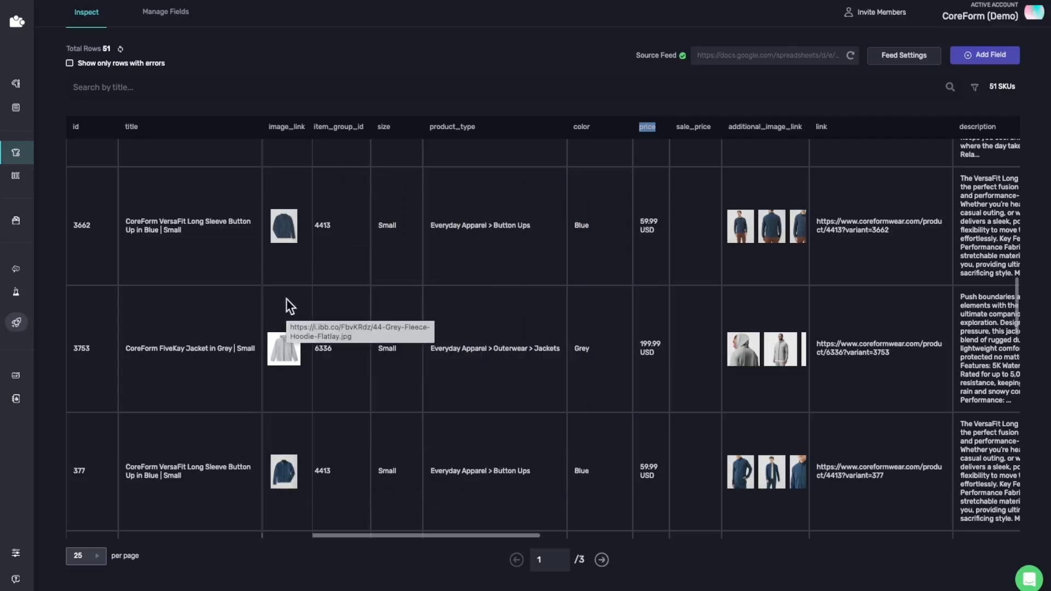
- Start a design from a blank canvas and place the feed's image_link image on it, filling the 1200 x 1200 px canvas
left_click(20, 87)
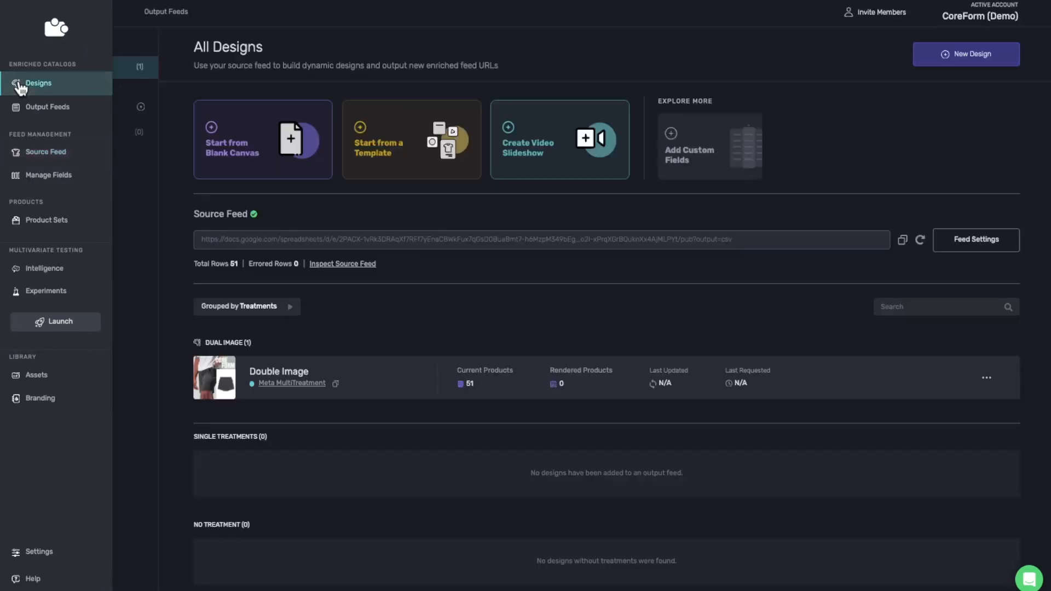
left_click(263, 160)
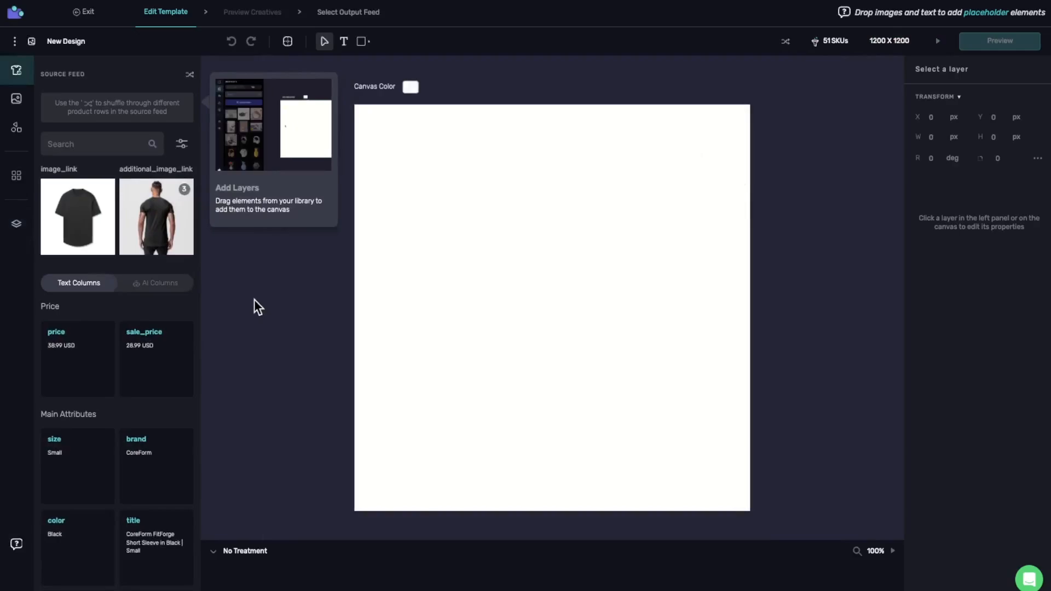
left_click_drag(76, 237, 523, 269)
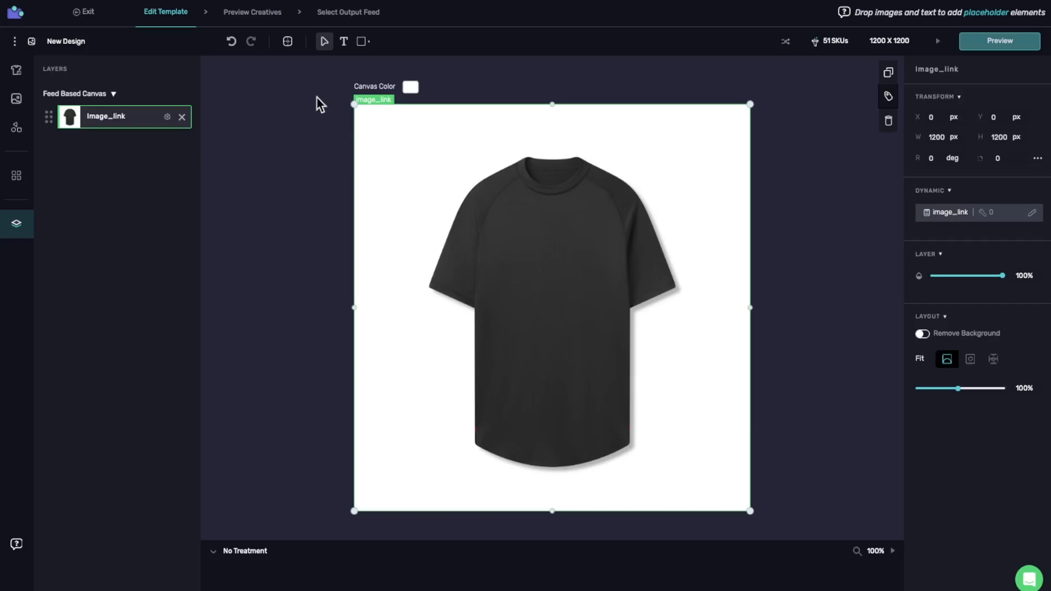
- Narrow the image_link layer from its left side to about 734 px wide, keeping it flush with the canvas's right edge
left_click_drag(352, 104, 476, 104)
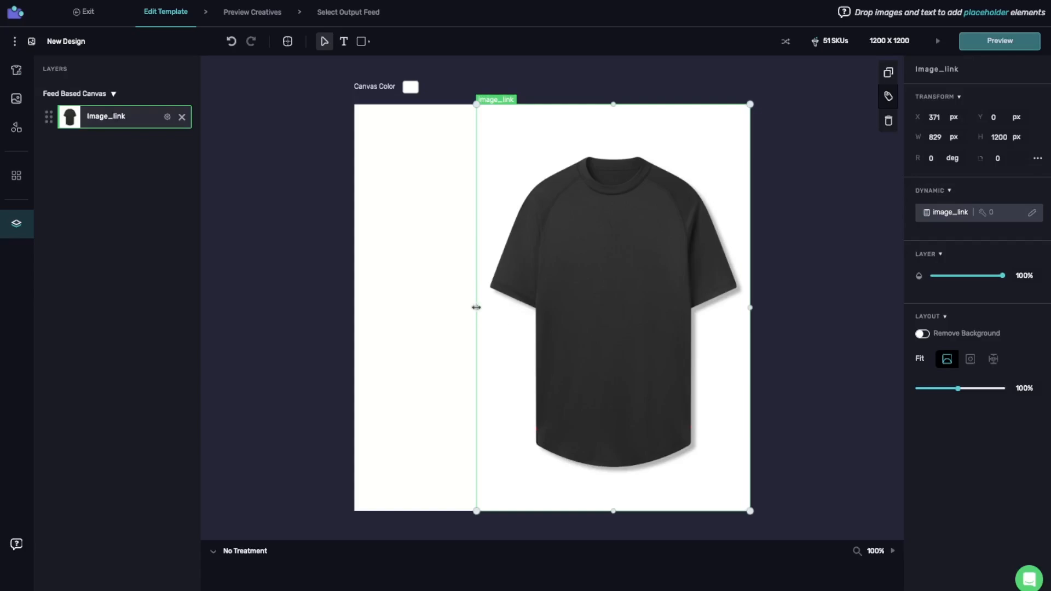
left_click_drag(476, 307, 507, 306)
scroll(513, 285, "up", 4)
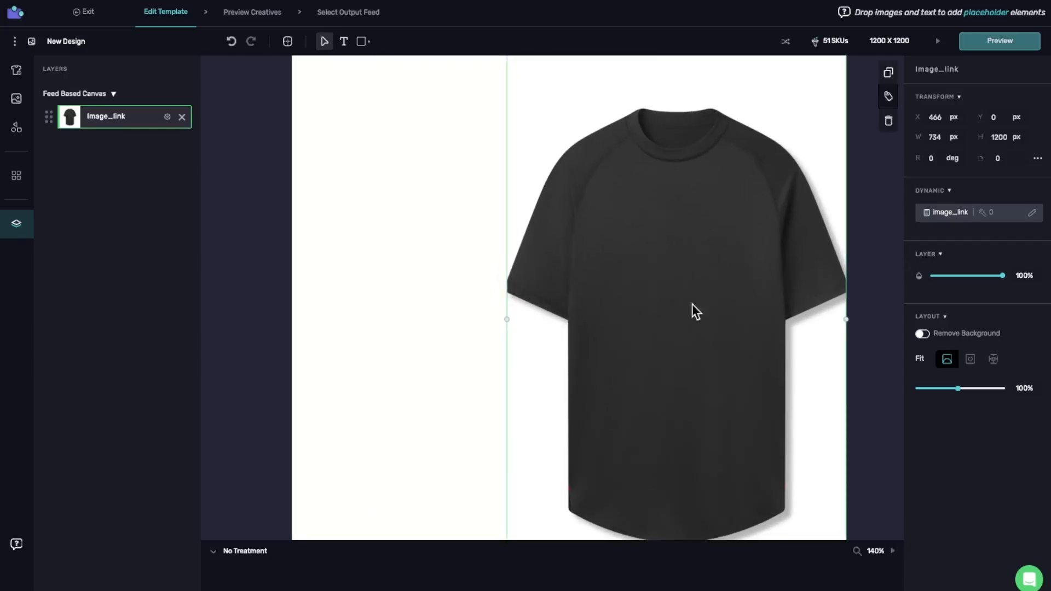
scroll(625, 268, "down", 3)
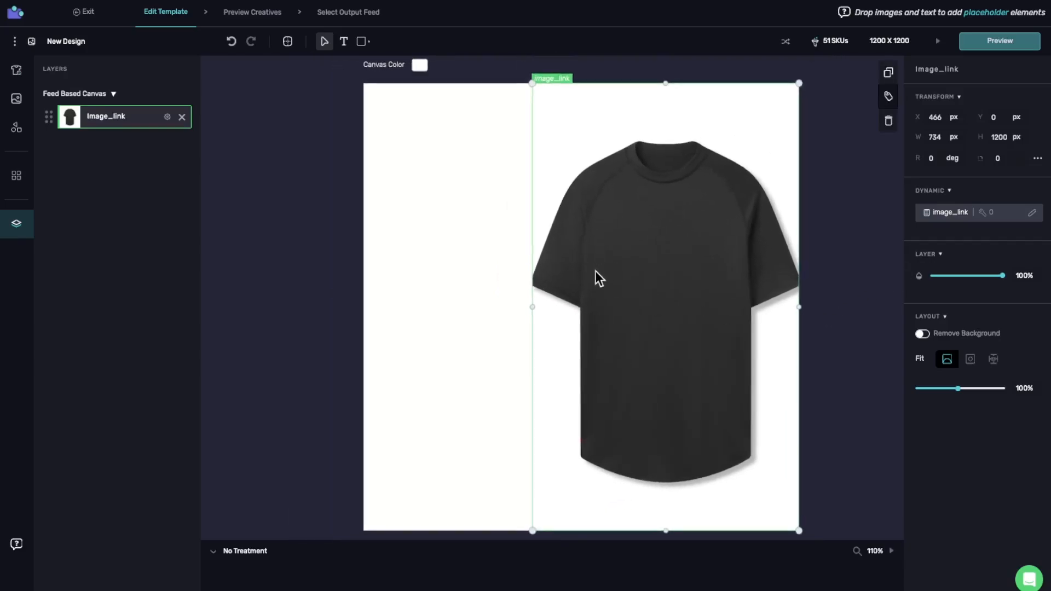
scroll(596, 271, "left", 1)
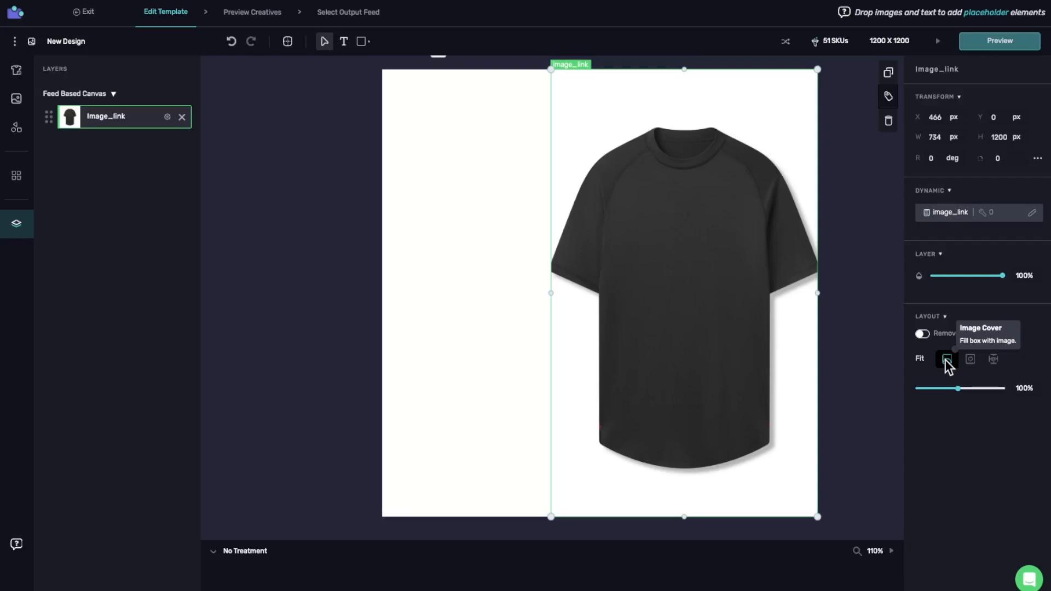
- Fit the whole product image inside its layer box and color the canvas pink, #EA8C8C, to expose the image's edges
left_click(969, 363)
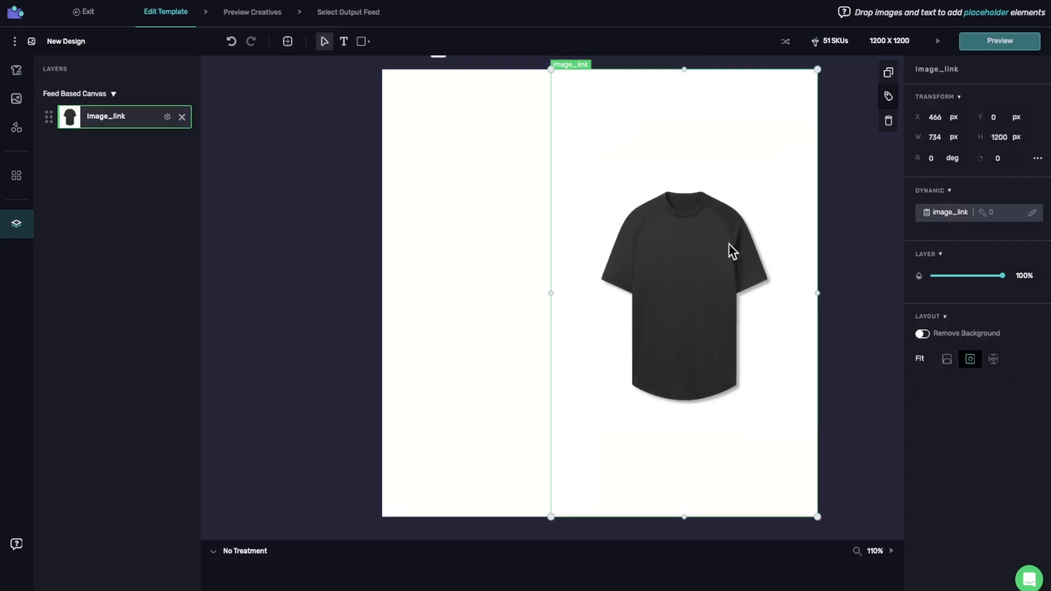
scroll(707, 282, "down", 2)
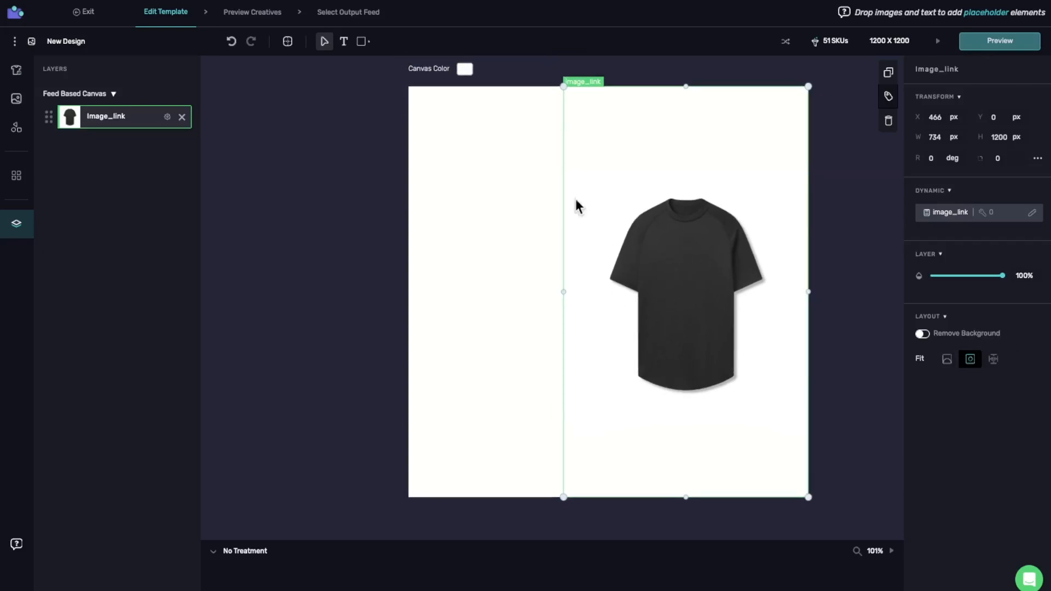
left_click(464, 69)
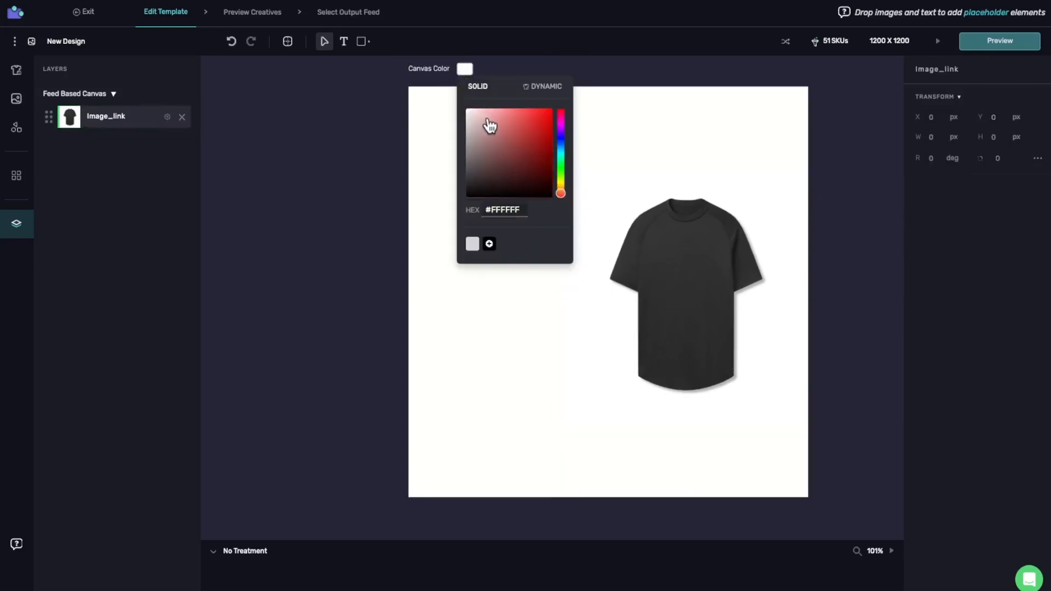
left_click(501, 116)
left_click(677, 256)
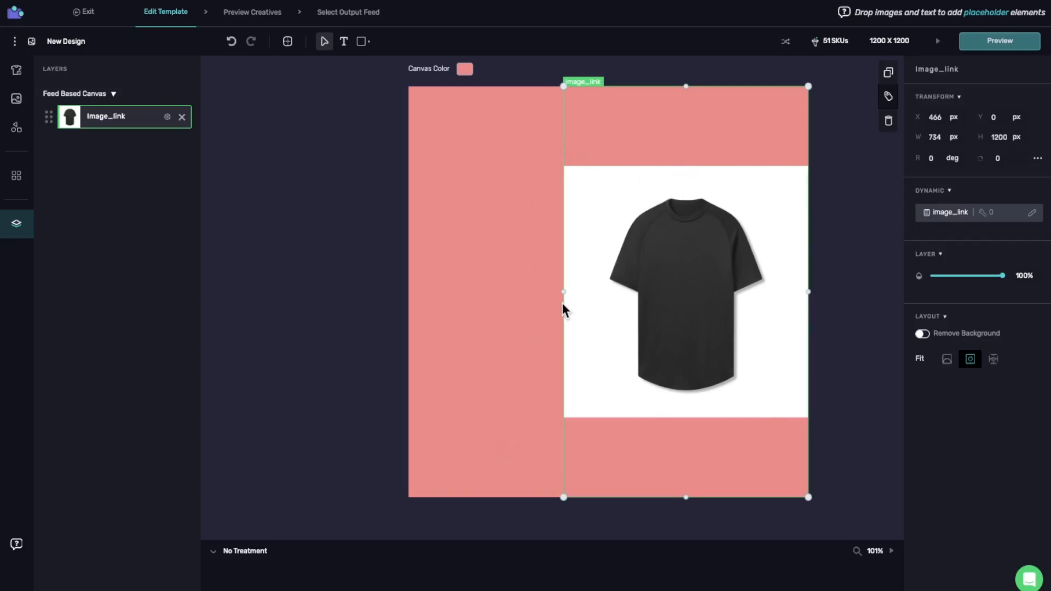
- Widen the image_link layer to about 766 px and switch its fit to AI Image Fit
mouse_move(563, 304)
left_mouse_down()
mouse_move(507, 291)
mouse_move(411, 309)
mouse_move(622, 305)
mouse_move(527, 296)
mouse_move(553, 296)
left_mouse_up()
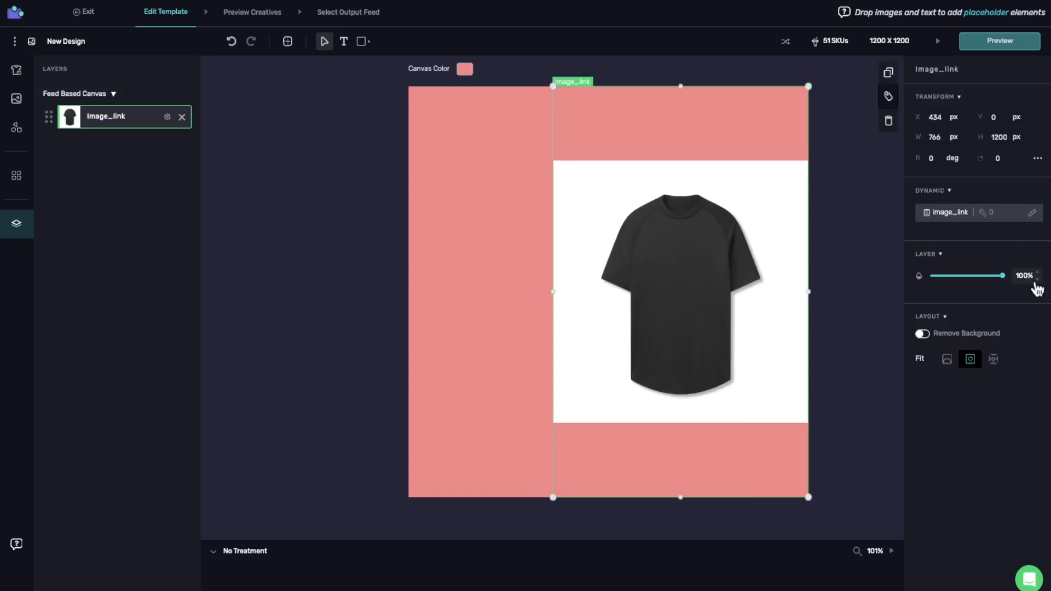
left_click(992, 361)
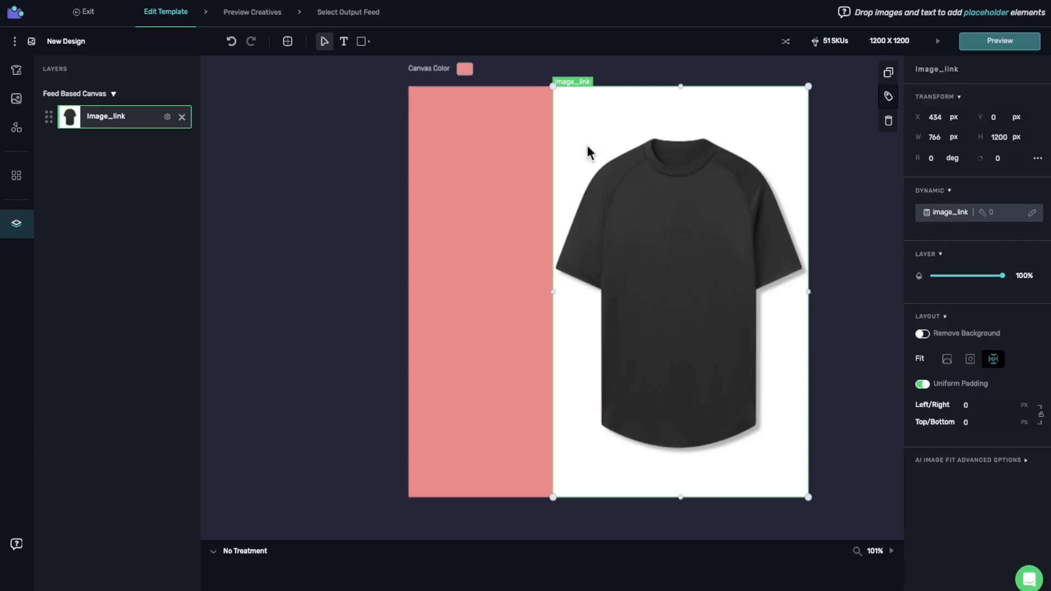
- Set the canvas color back to white, #FFFFFF
left_click(464, 69)
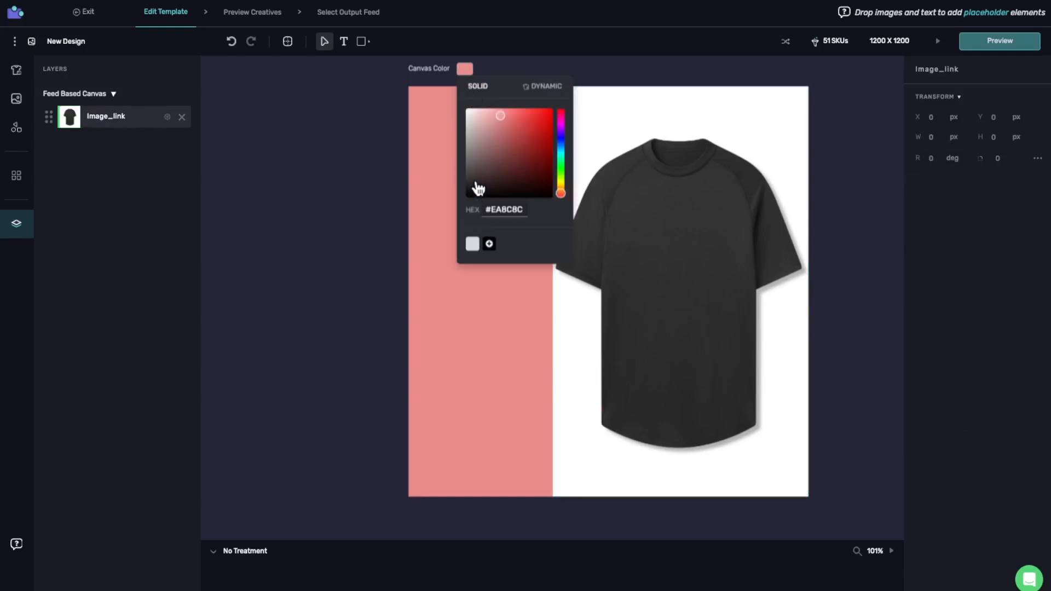
left_click(467, 116)
left_click(465, 109)
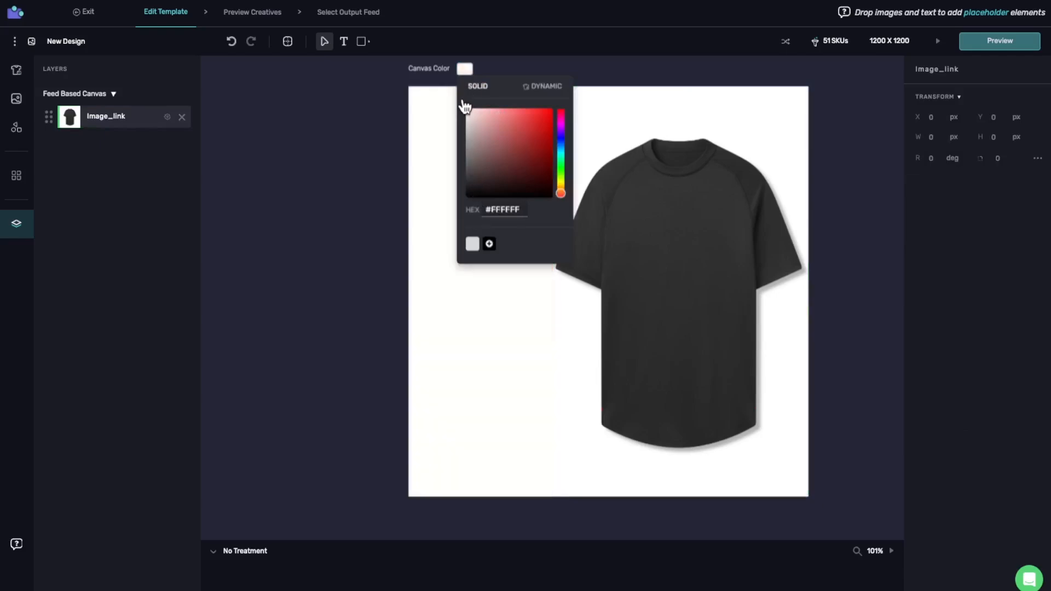
left_click(346, 174)
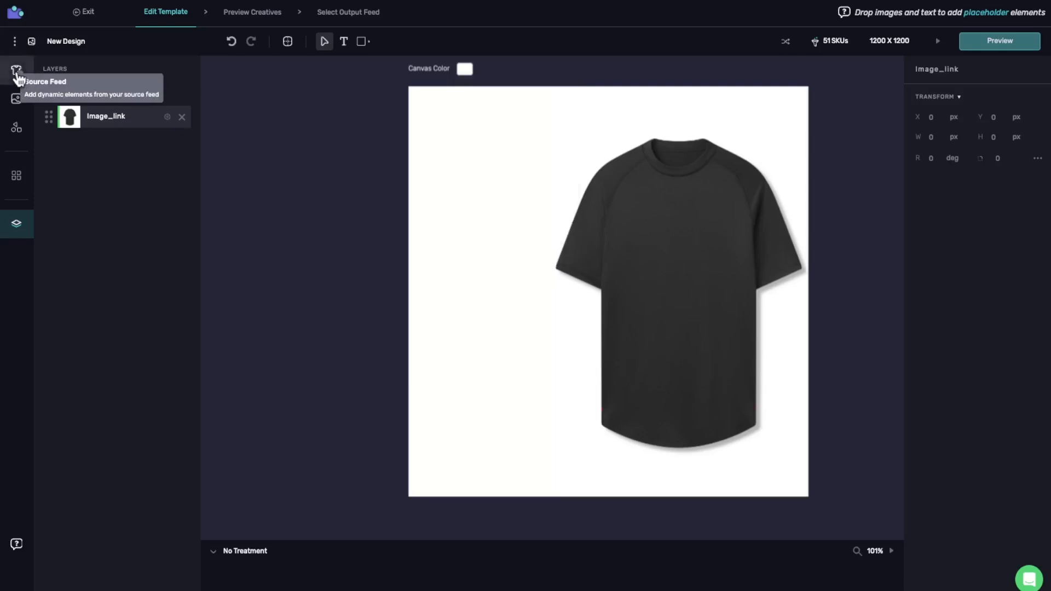
- Apply an enriched feed filter that limits the design to products whose sale_price is Set
left_click(17, 77)
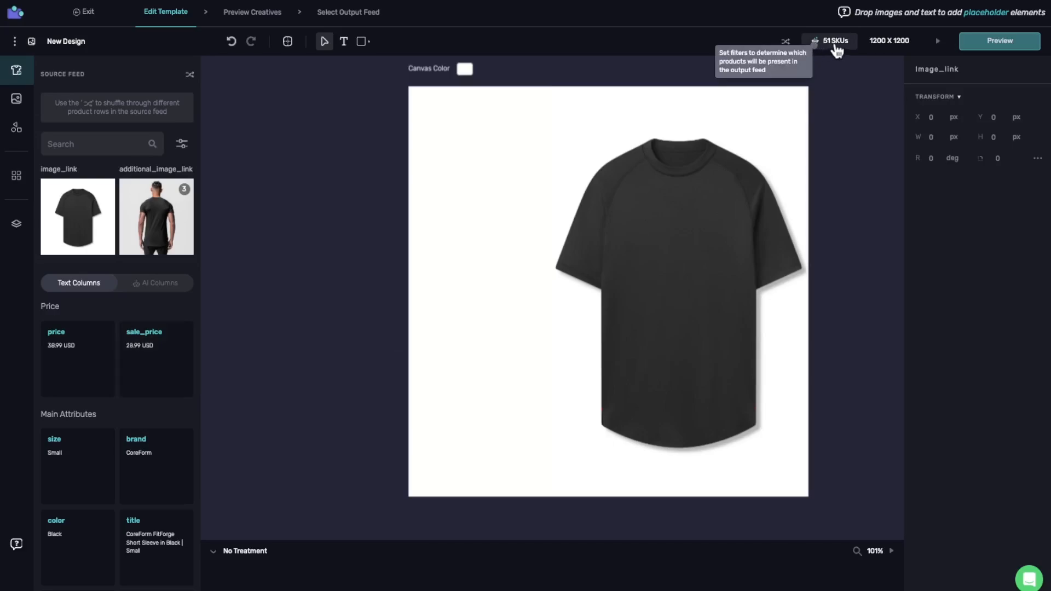
left_click(834, 44)
left_click(393, 303)
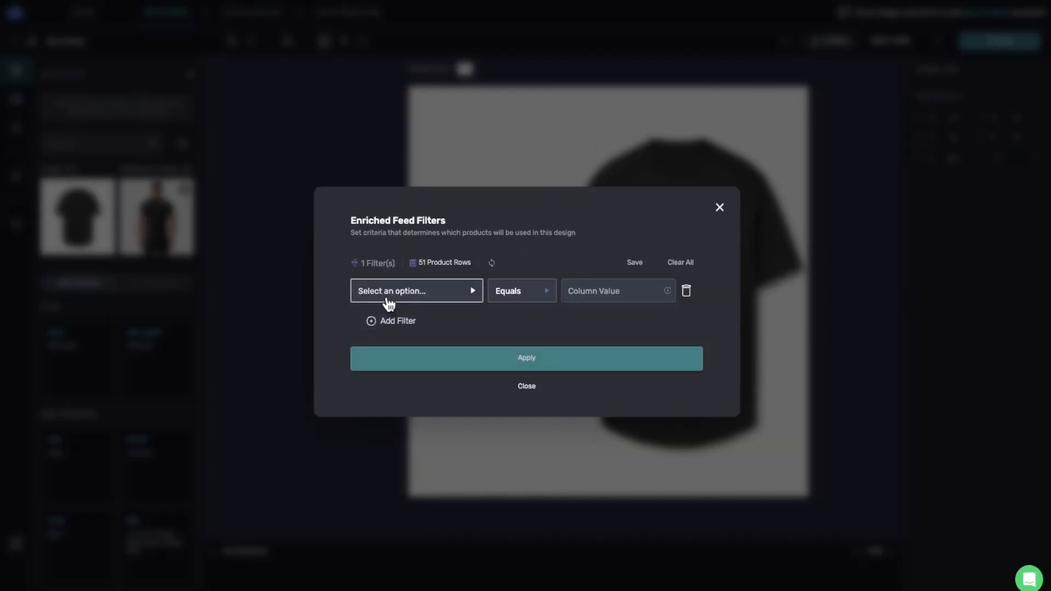
left_click(389, 295)
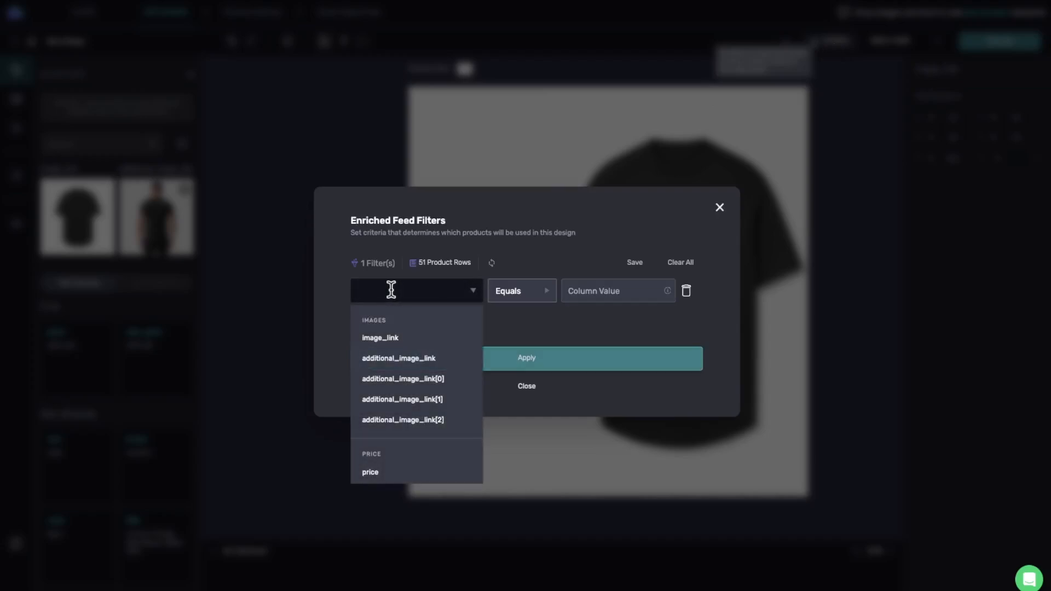
type("sale")
left_click(389, 338)
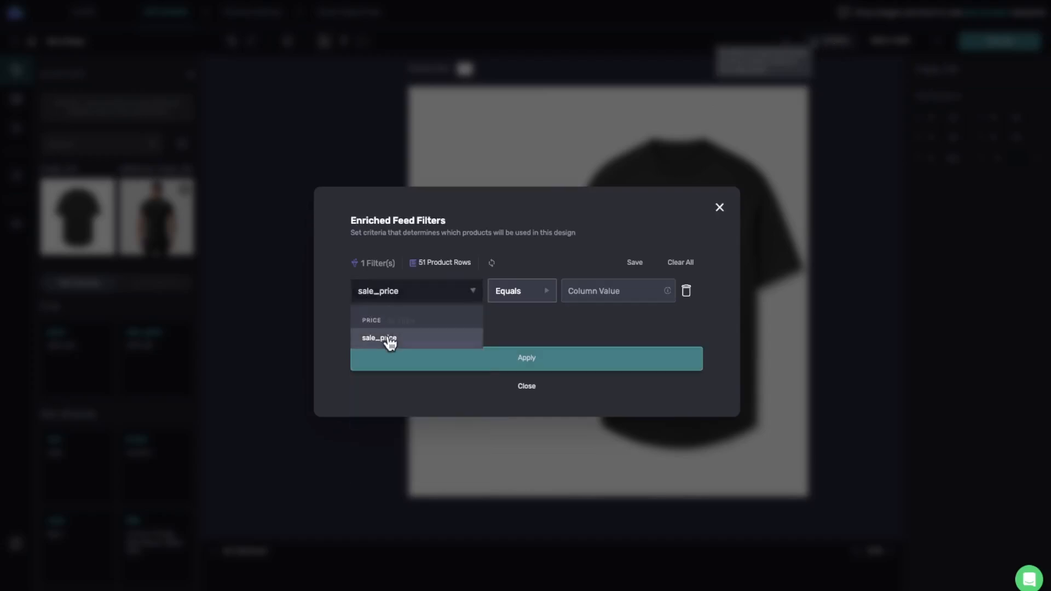
left_click(520, 296)
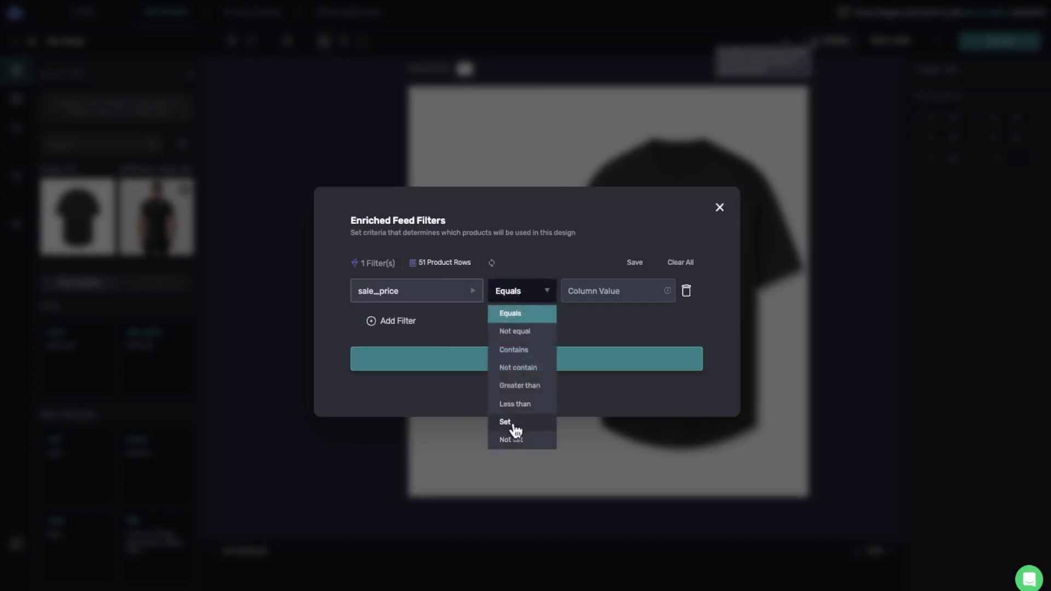
left_click(515, 430)
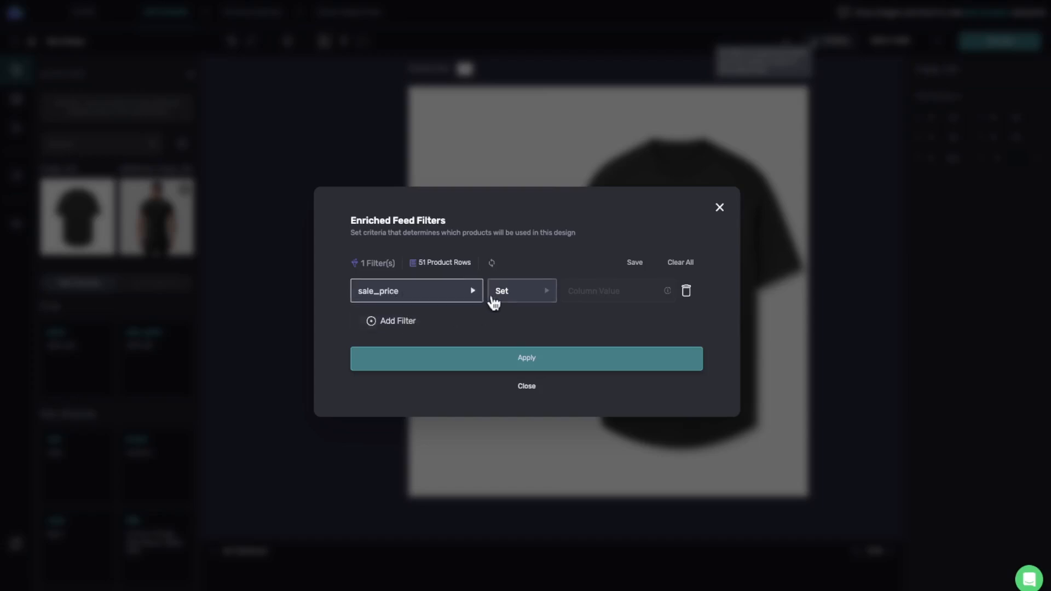
left_click(509, 363)
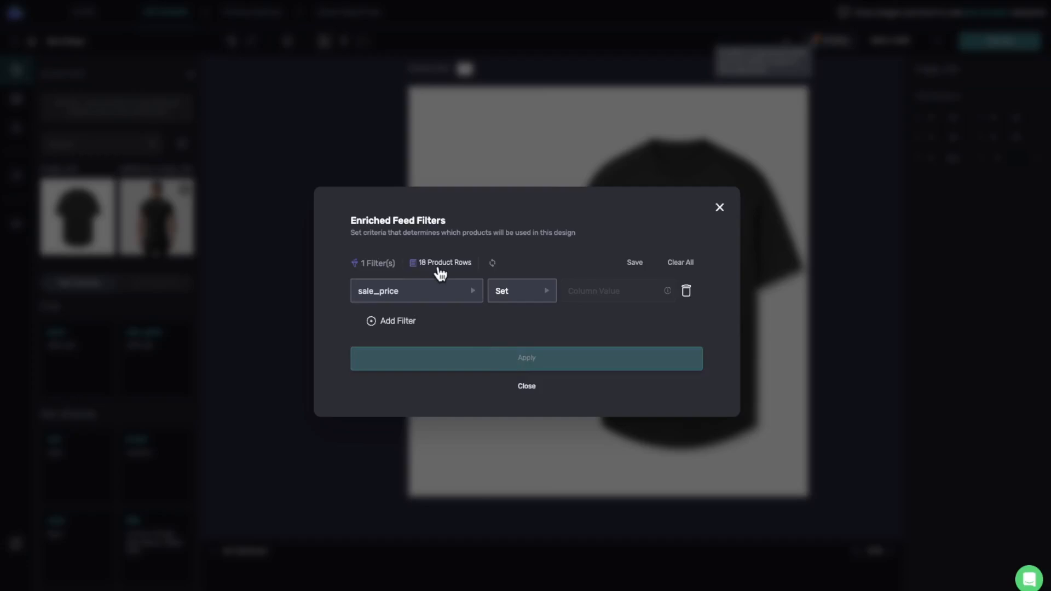
left_click(530, 387)
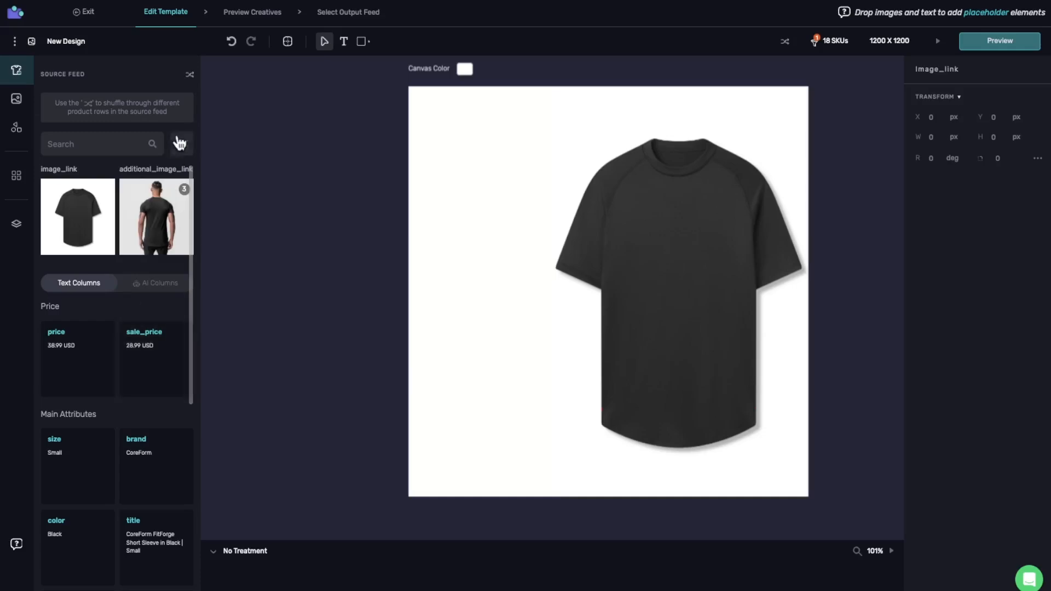
- Shuffle the source feed to preview the template with a different filtered product
left_click(189, 84)
left_click(189, 79)
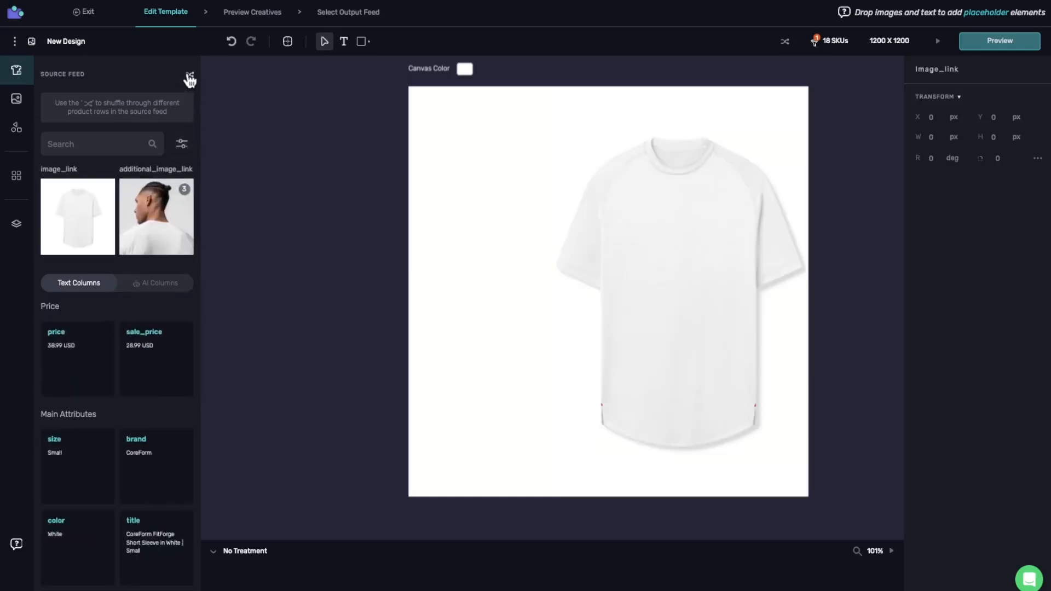
- Shuffle to another feed product and place the sale_price column beside the shirt, with the price column just above it
left_click(189, 77)
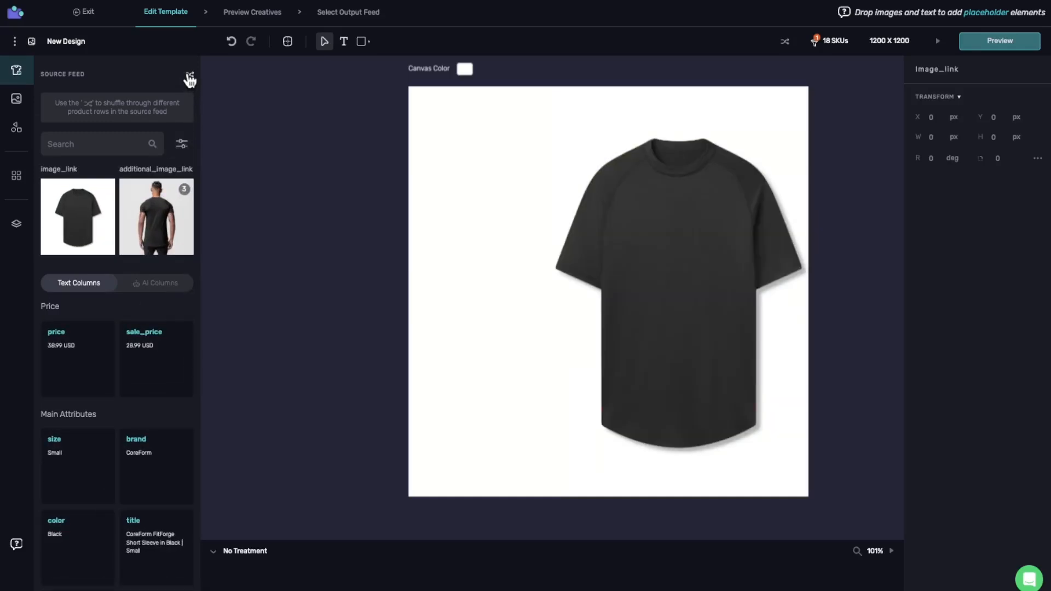
left_click_drag(151, 379, 484, 290)
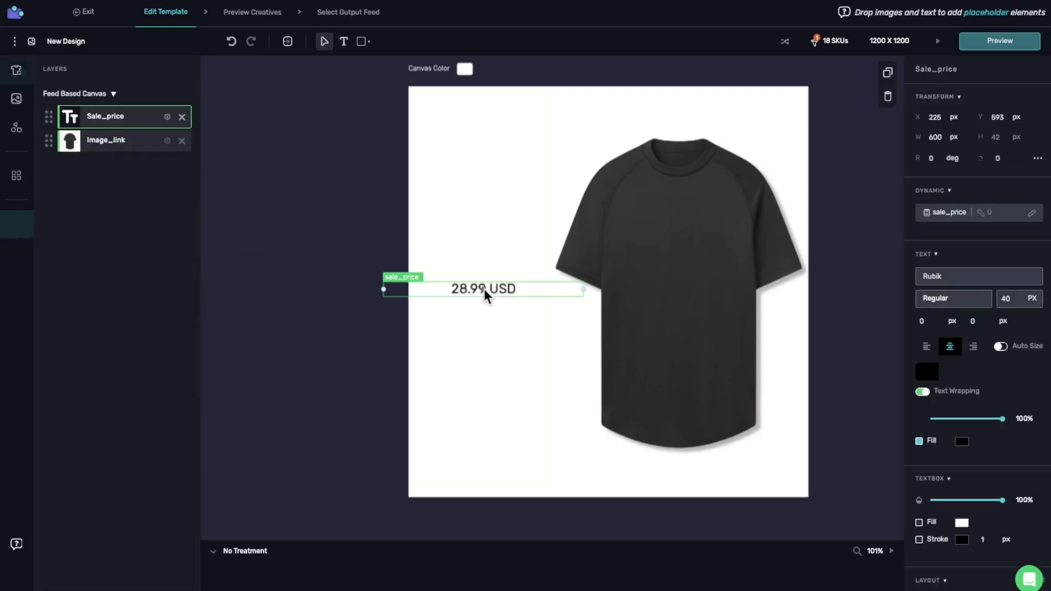
left_click(22, 71)
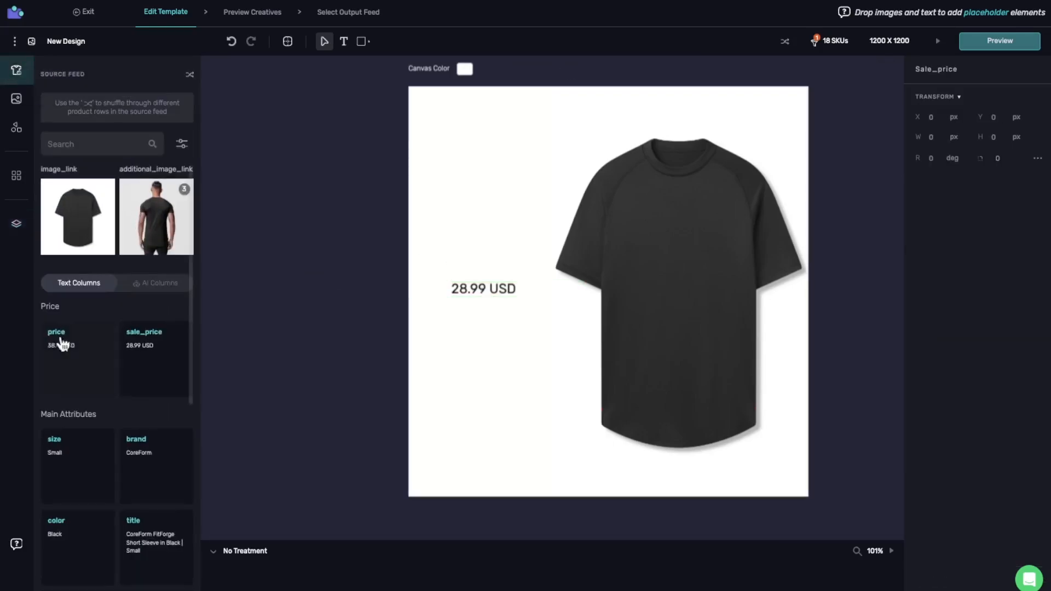
left_click_drag(68, 375, 484, 266)
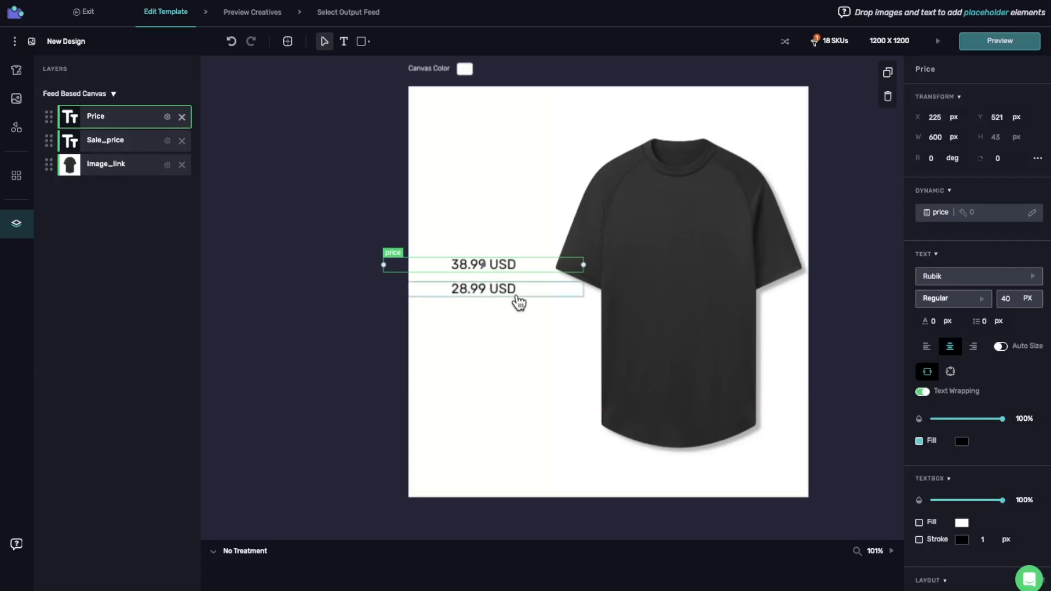
- Change the sale_price layer's dynamic formatting to the dollar-sign format with cents, $28.99
left_click(481, 294)
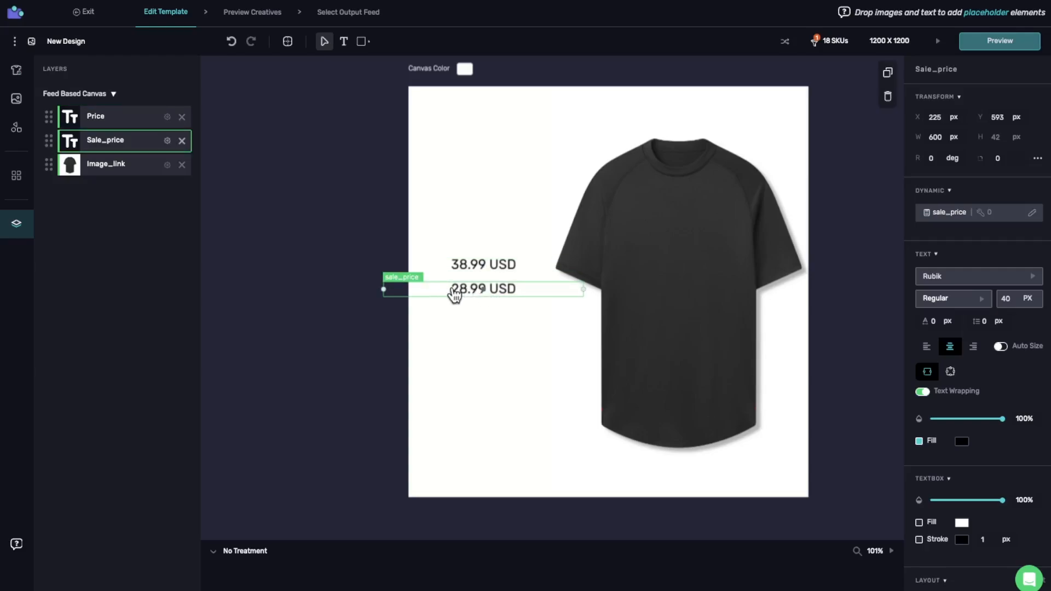
left_click(1032, 213)
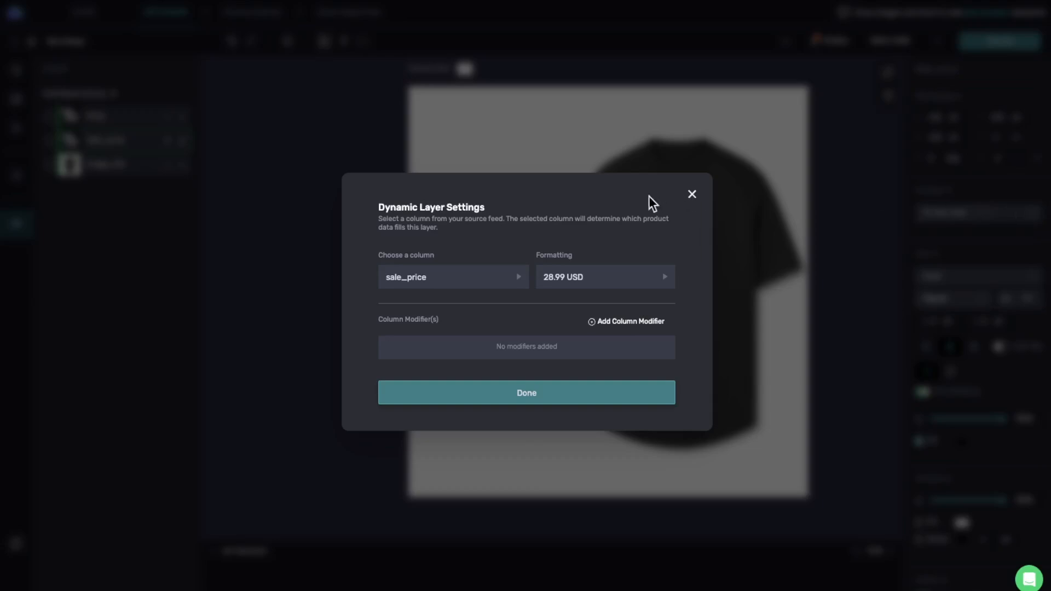
left_click(549, 287)
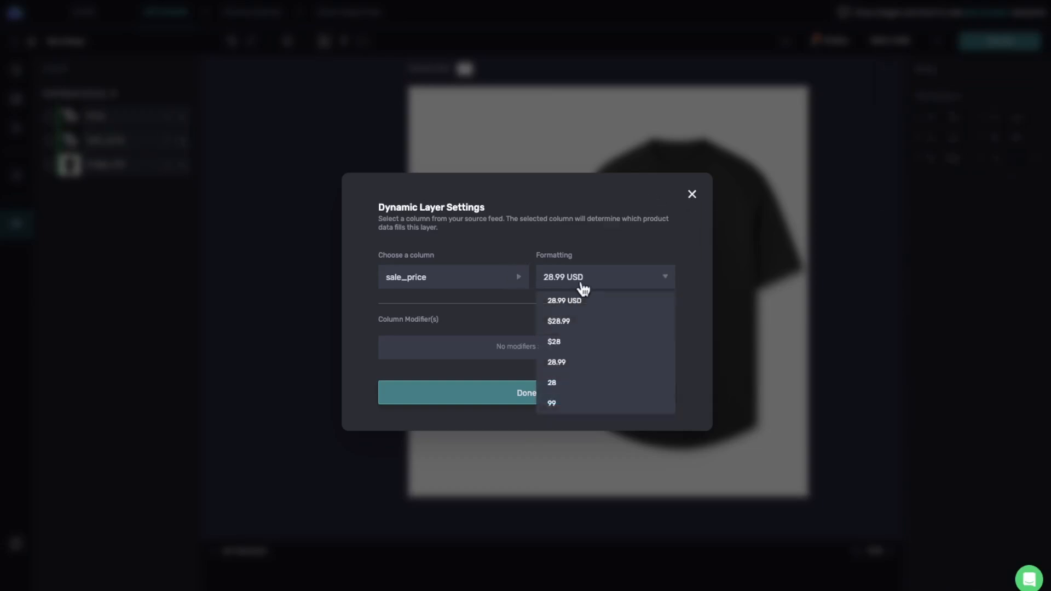
left_click(565, 325)
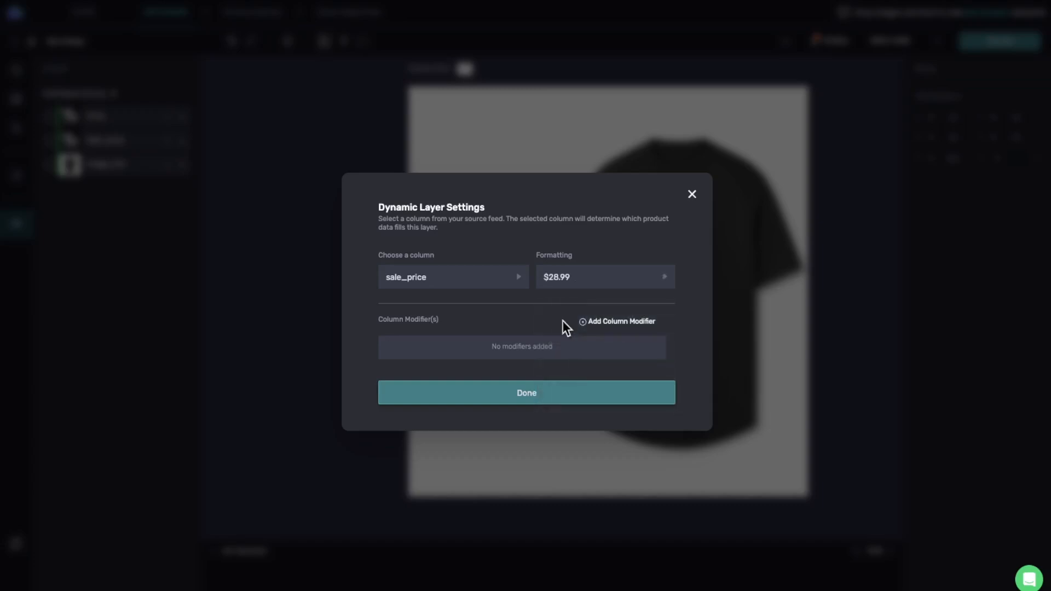
left_click(528, 393)
- Change the price layer's dynamic formatting to the dollar-sign format with cents, $38.99
left_click(462, 268)
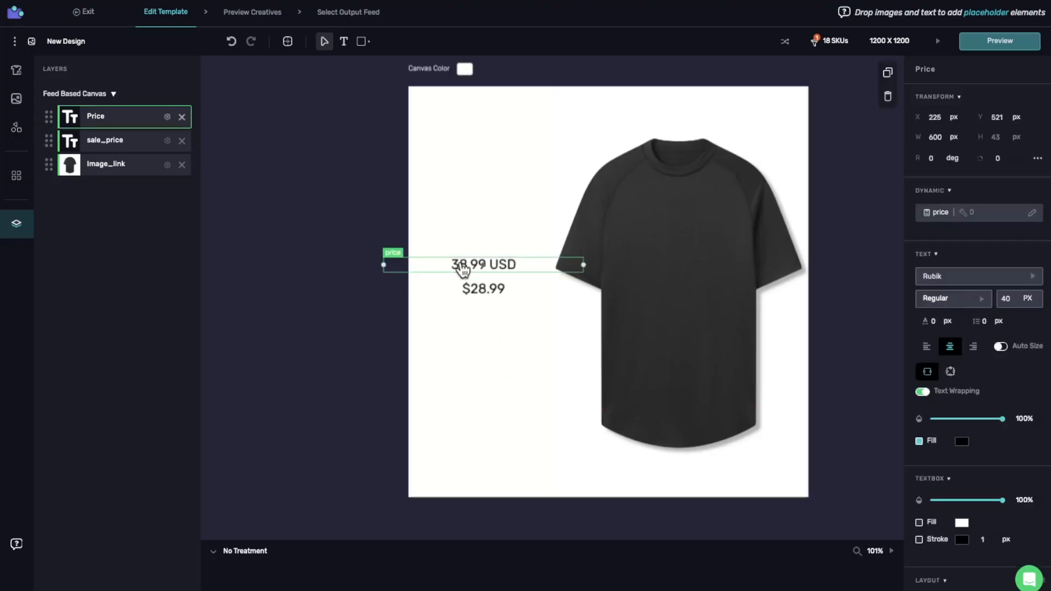
left_click(1028, 213)
left_click(550, 286)
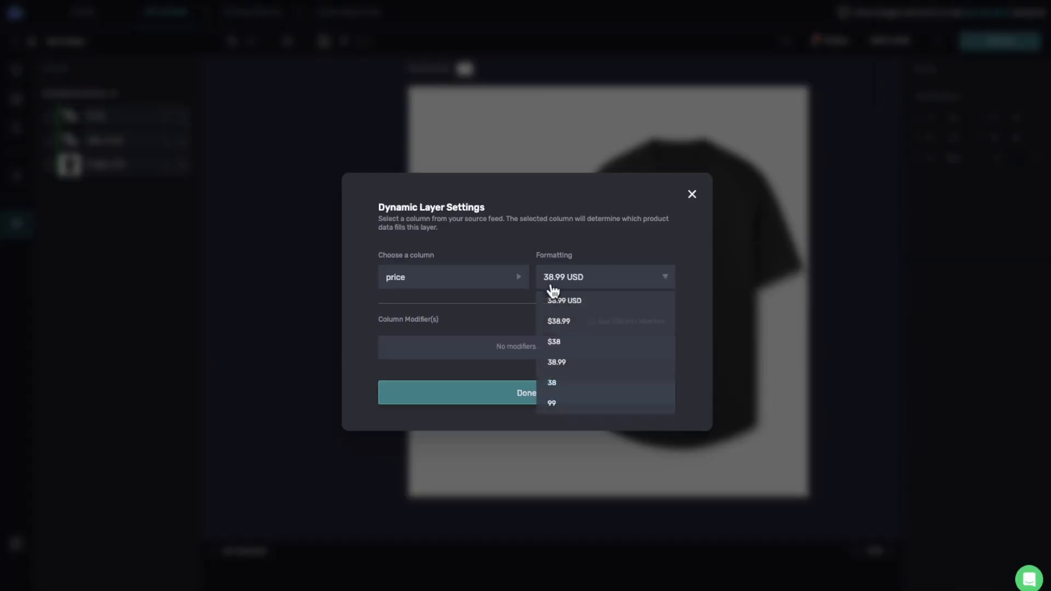
left_click(554, 321)
left_click(520, 394)
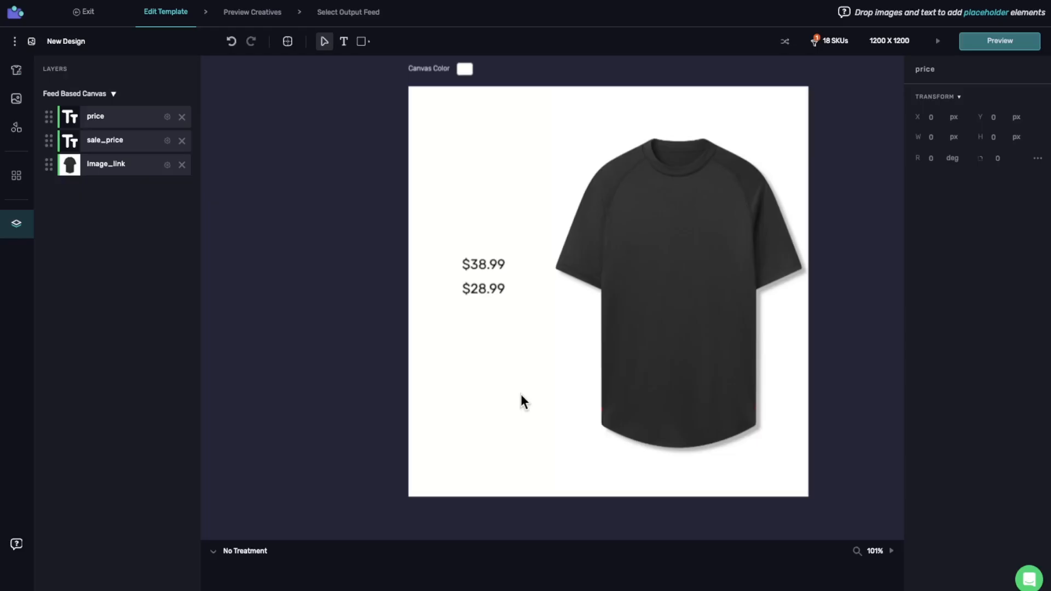
- Set the sale_price text to 72 px and change its font to Futura PT Cond in Bold
left_click(485, 290)
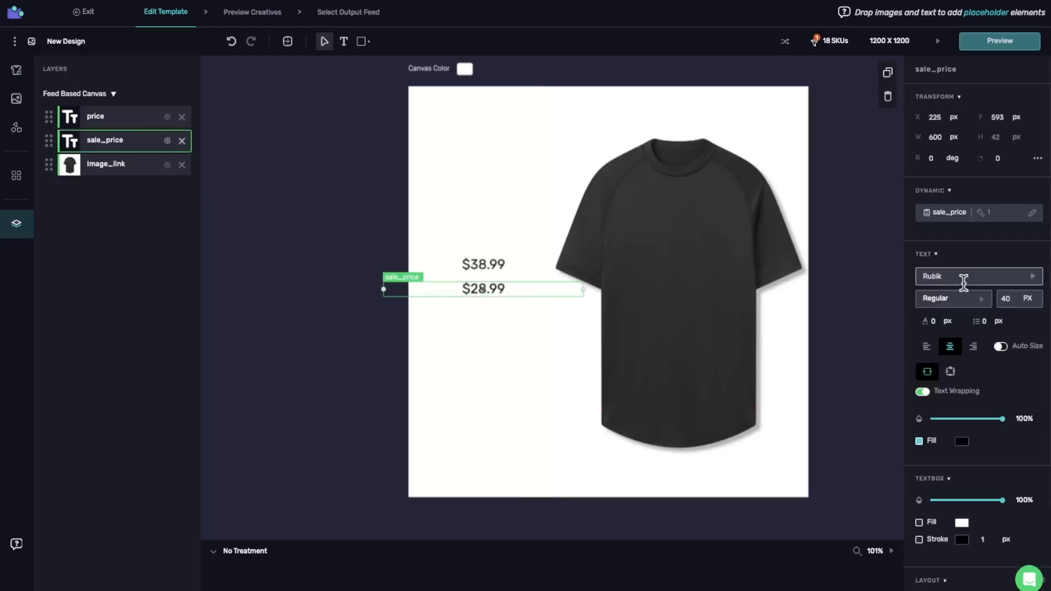
double_click(1011, 299)
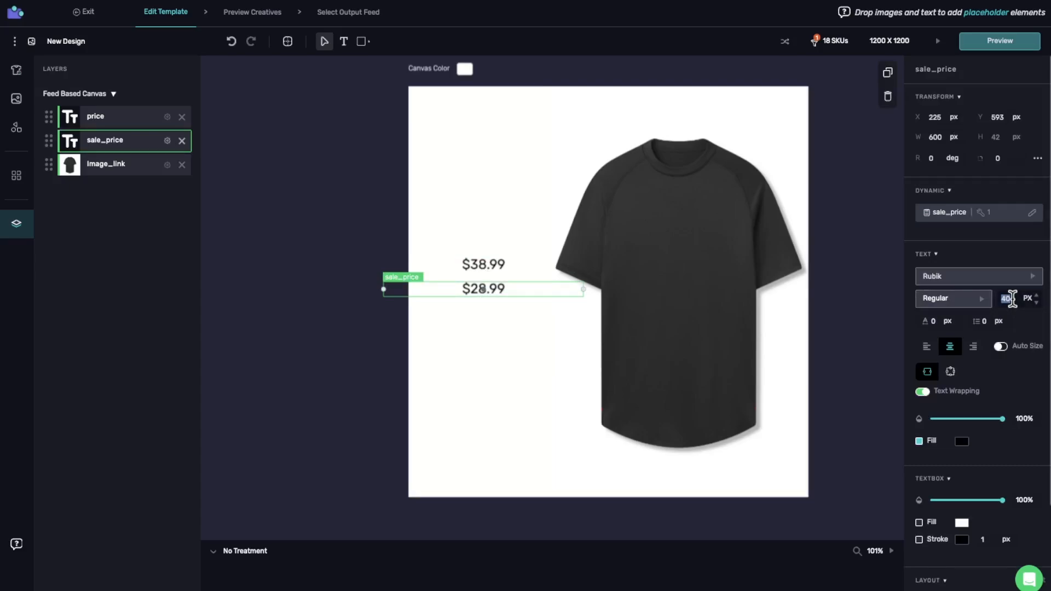
type("72")
key("Return")
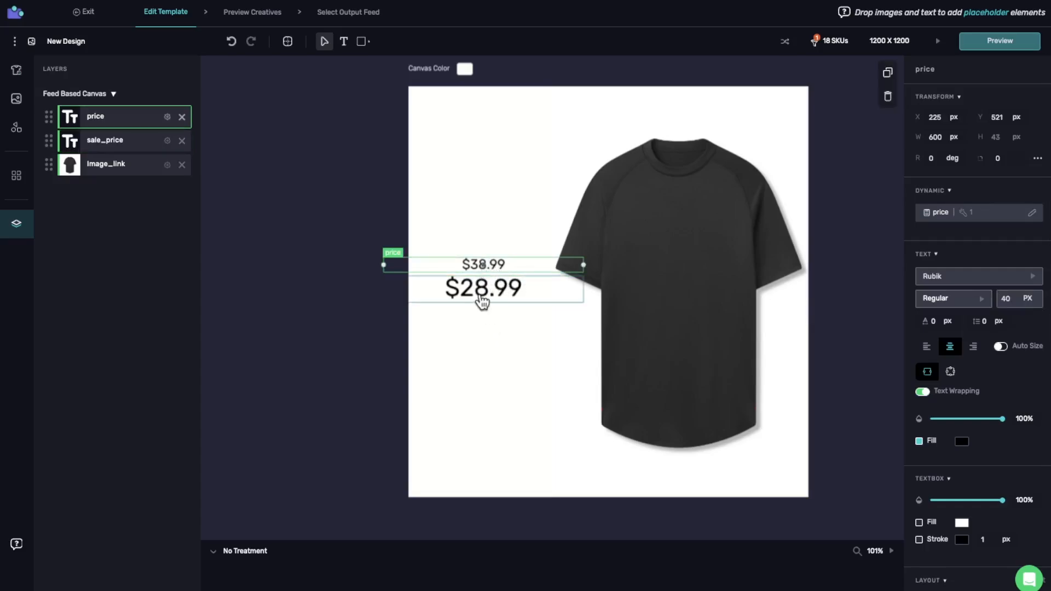
left_click(945, 276)
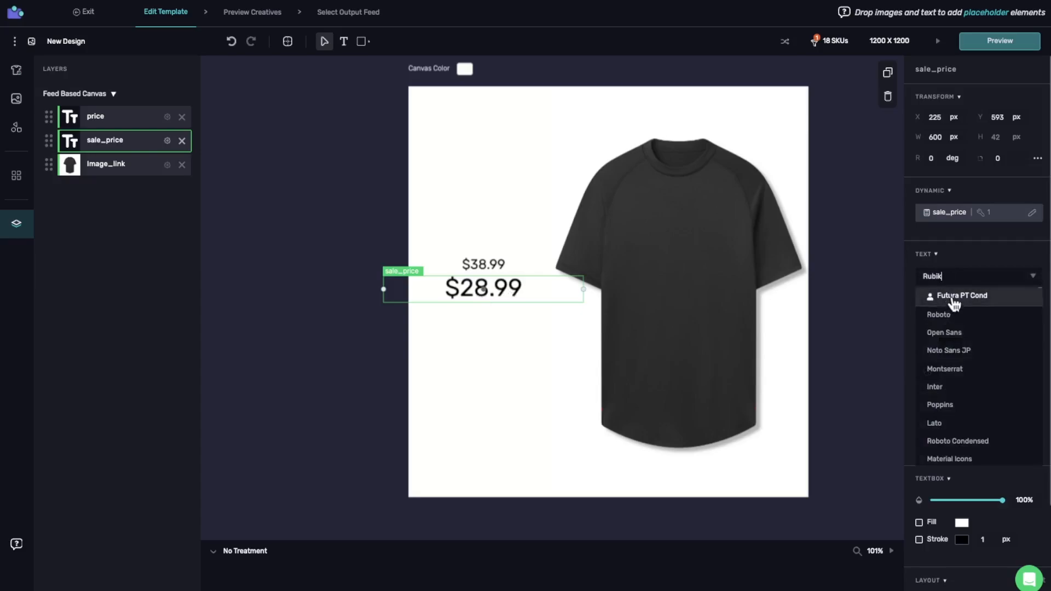
left_click(1006, 298)
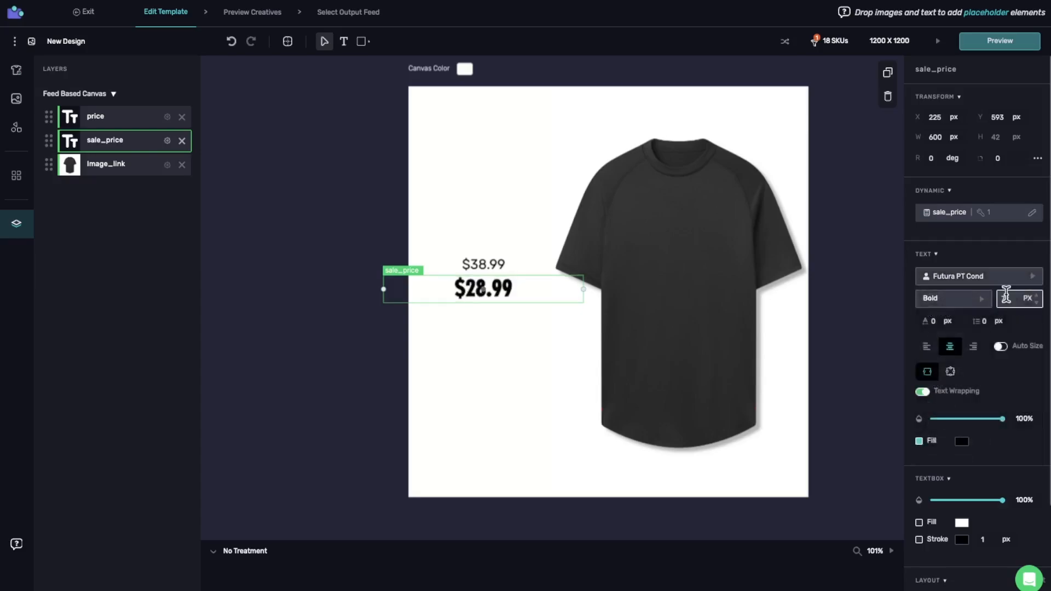
- Change the price layer's font to Futura PT Cond with the Book weight
left_click(140, 112)
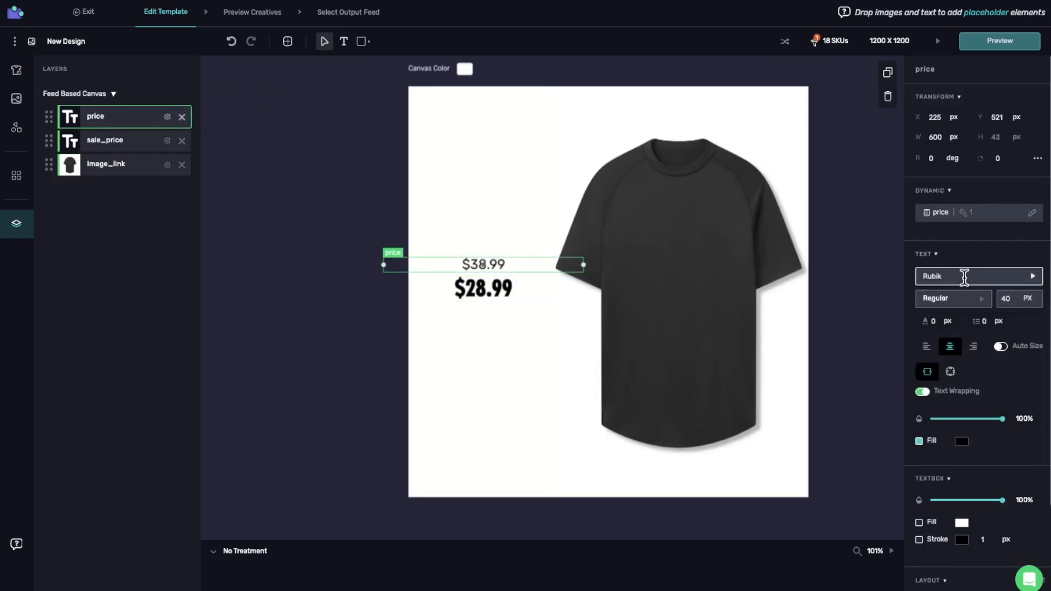
left_click(964, 277)
left_click(943, 304)
left_click(943, 300)
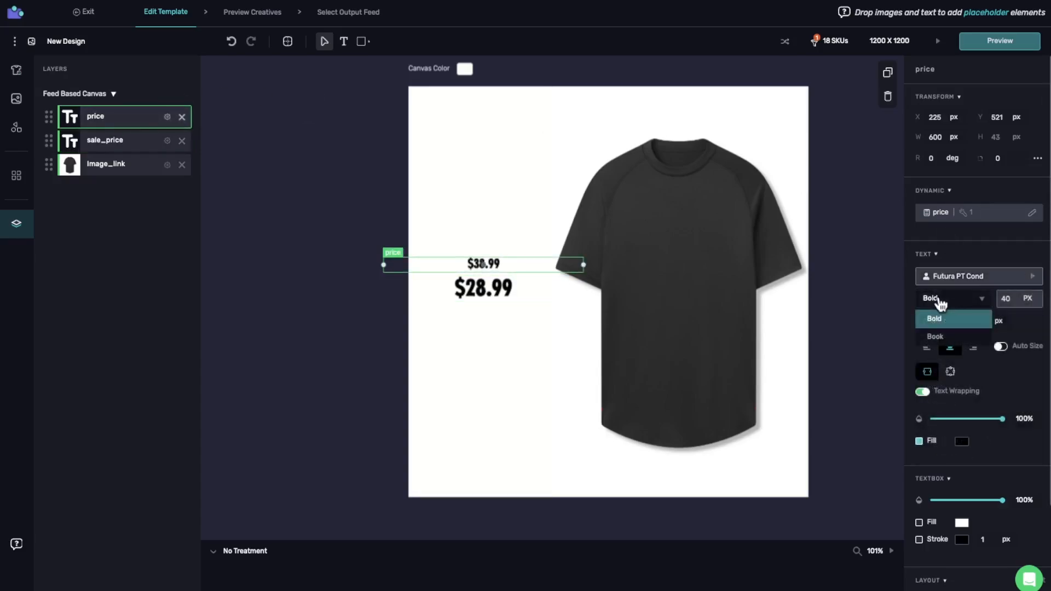
left_click(934, 338)
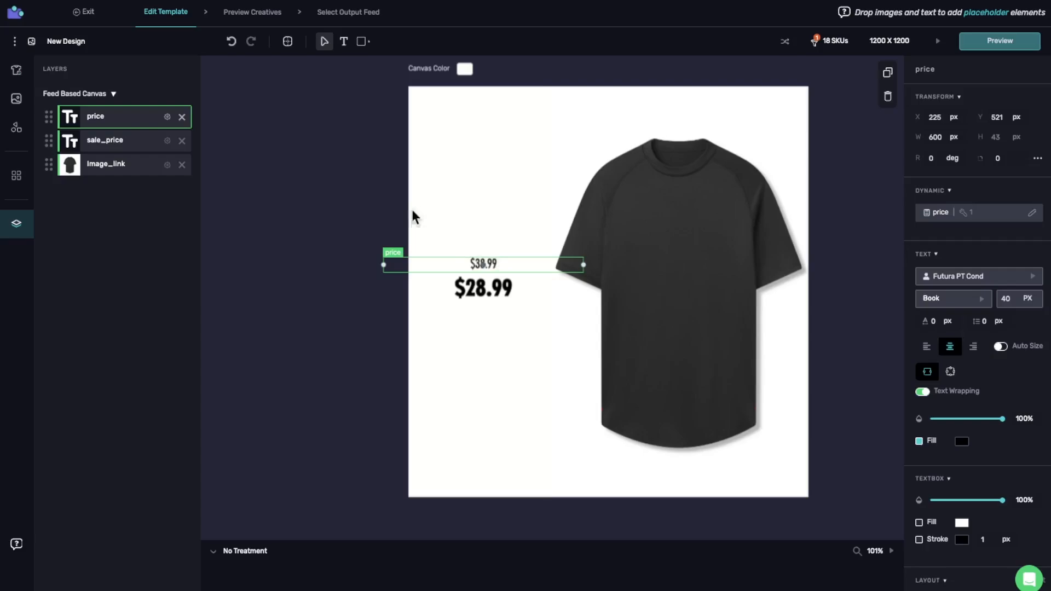
- Enlarge the sale_price text to a font size of 100 px
left_click(480, 301)
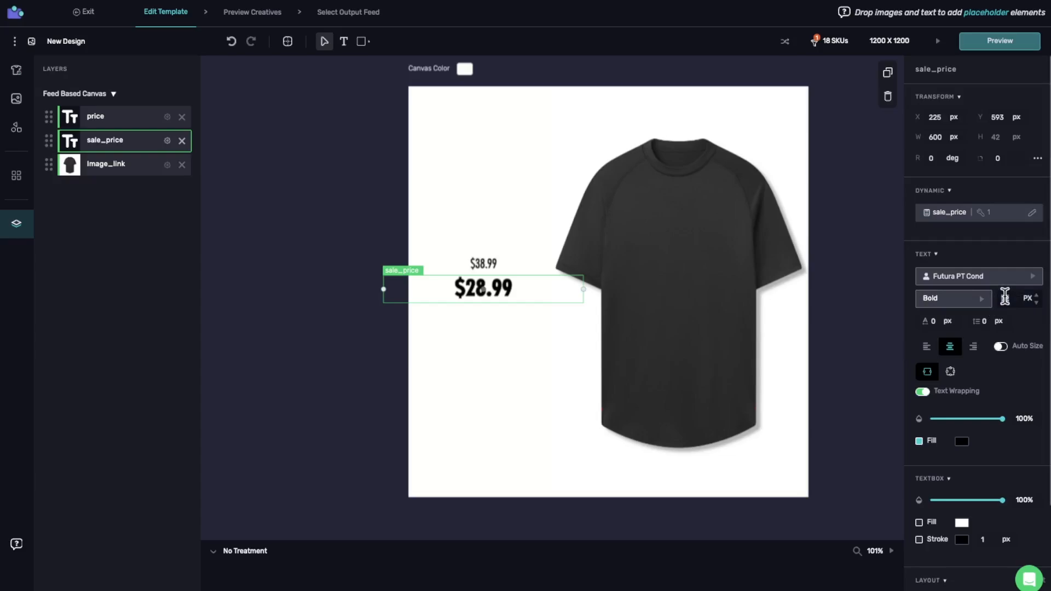
double_click(1005, 296)
type("100")
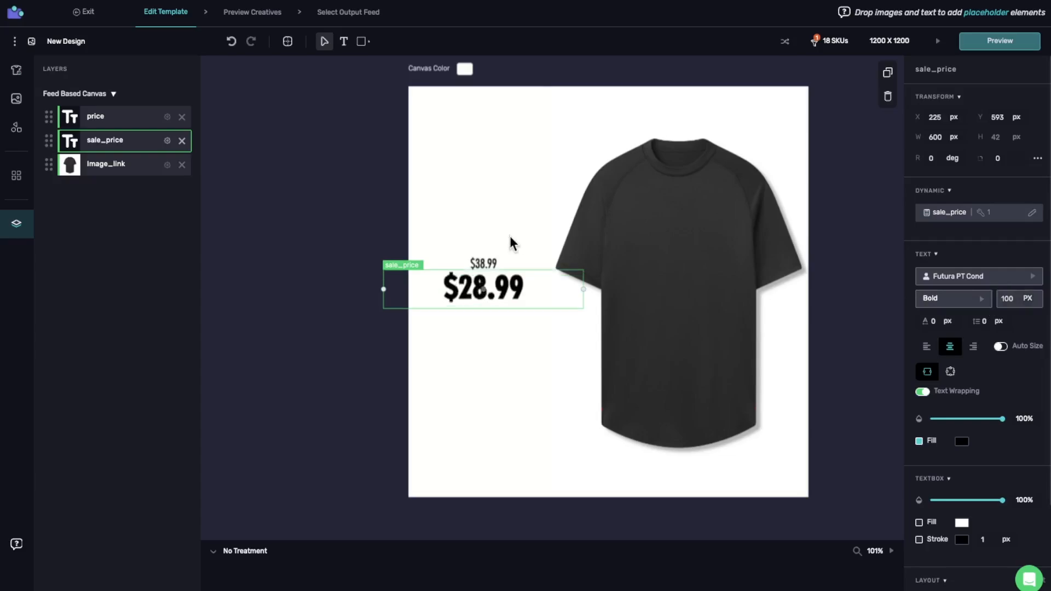
- Set the price text's font size to 48 px and move it up to about Y 498 px, above the sale price
scroll(484, 249, "up", 3)
left_click(485, 287)
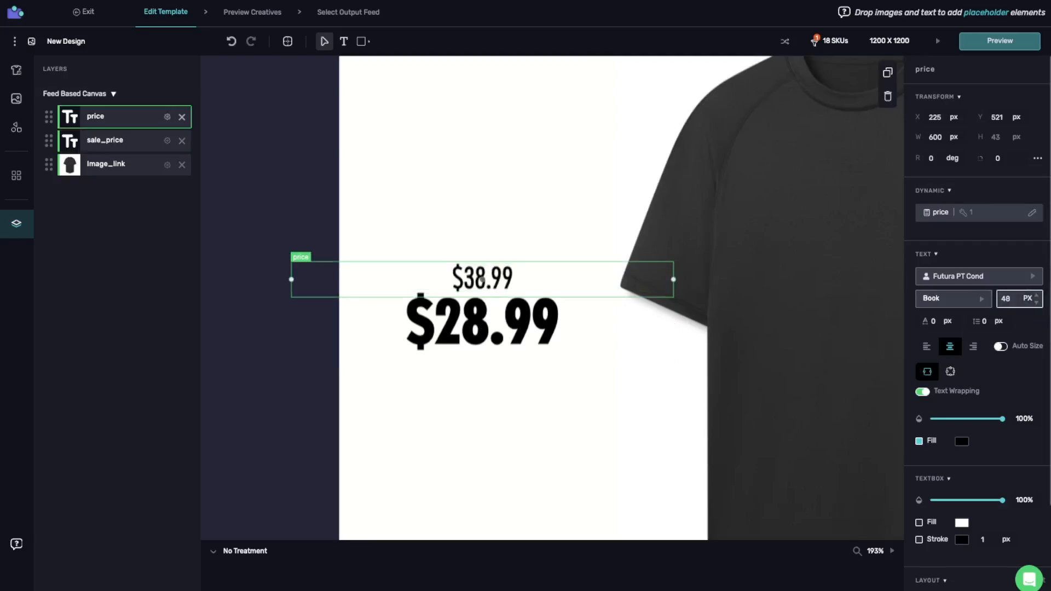
left_click_drag(467, 278, 466, 259)
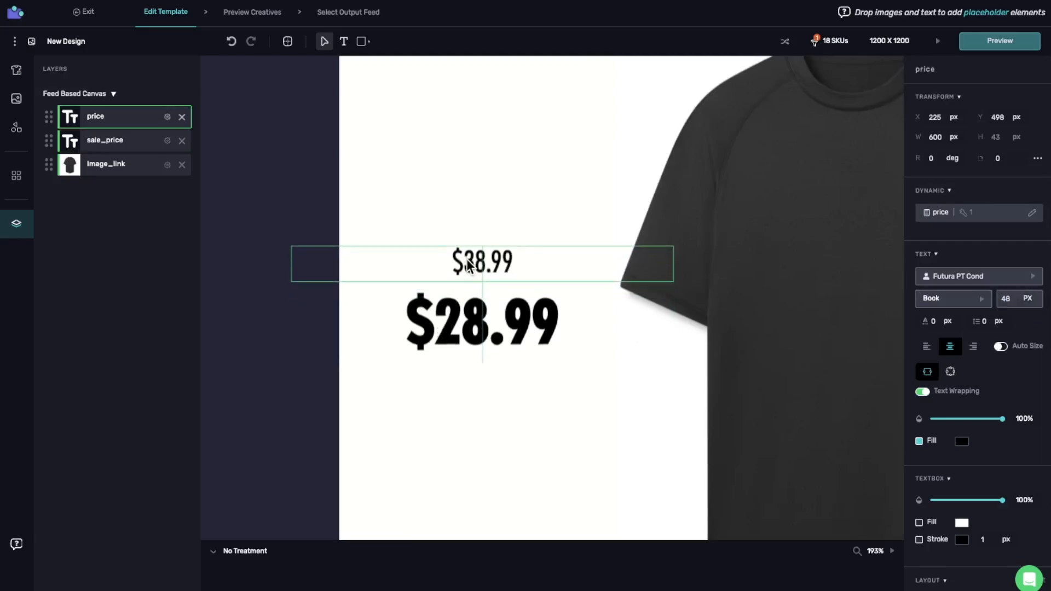
- Turn off text wrapping on the sale_price layer and set its text box to Auto Width & Height
left_click(470, 320)
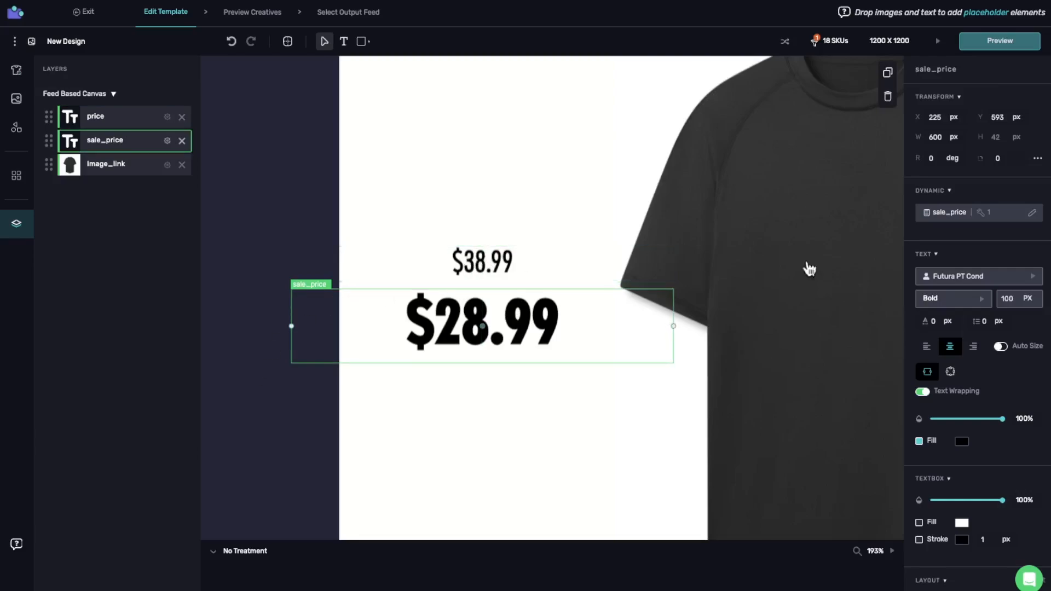
left_click(923, 393)
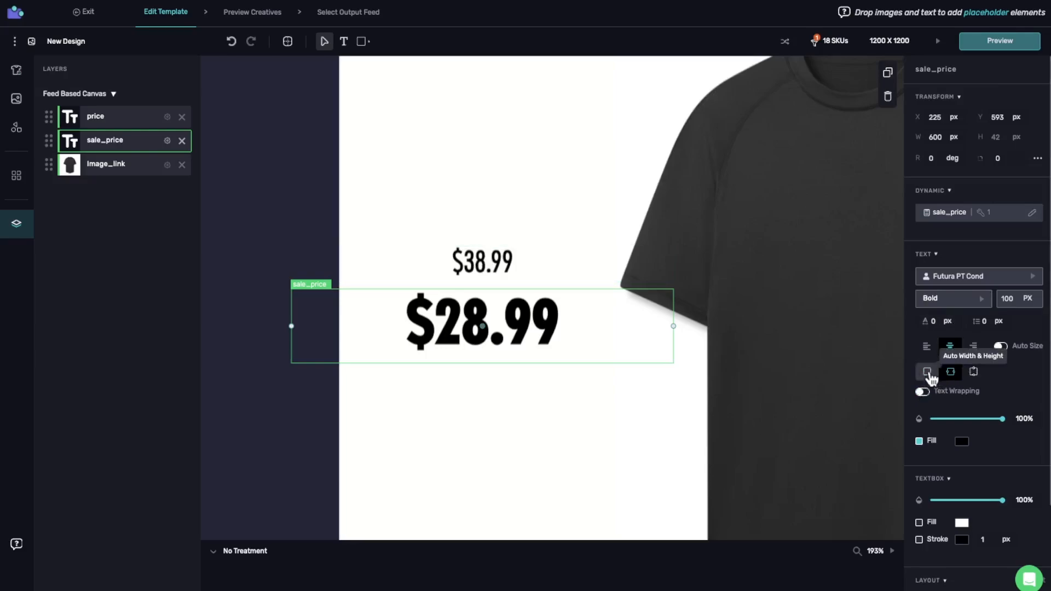
left_click(927, 372)
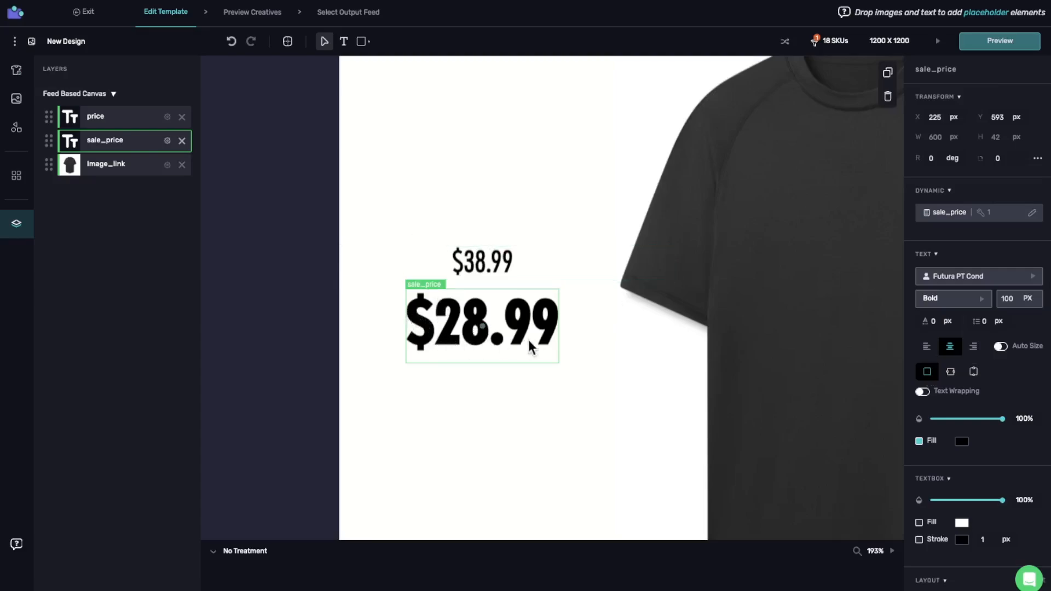
- Turn off text wrapping on the price layer, set it to Auto Width & Height, and move it slightly closer to the sale price
left_click(490, 261)
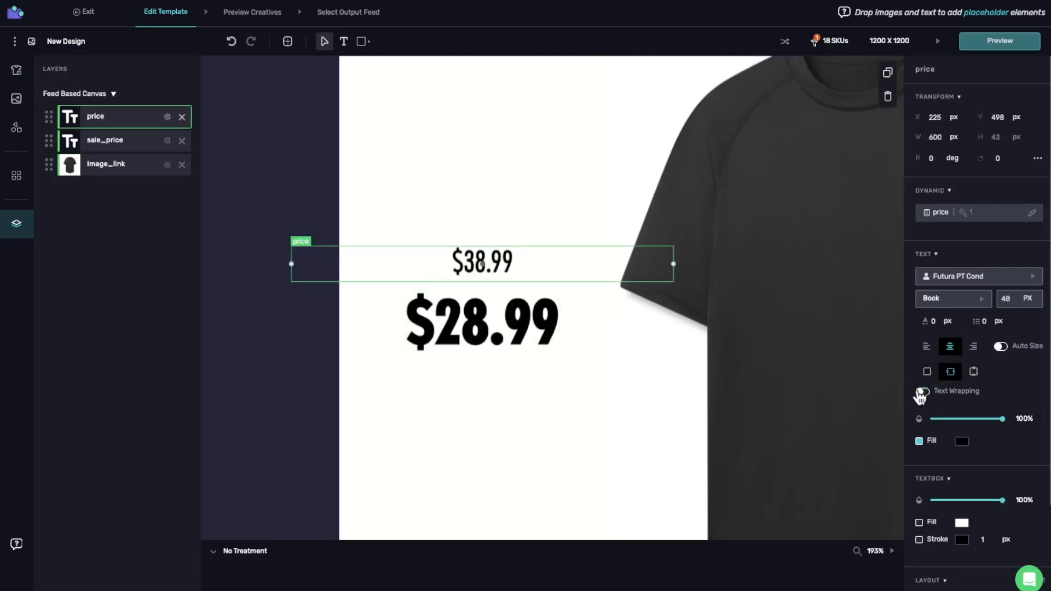
left_click(927, 372)
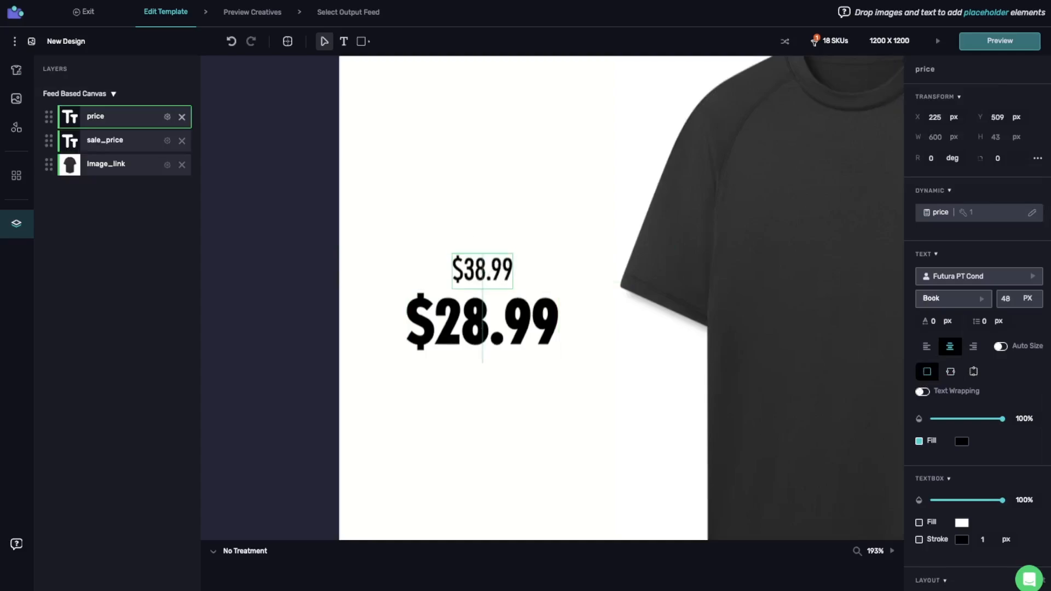
left_click(446, 340)
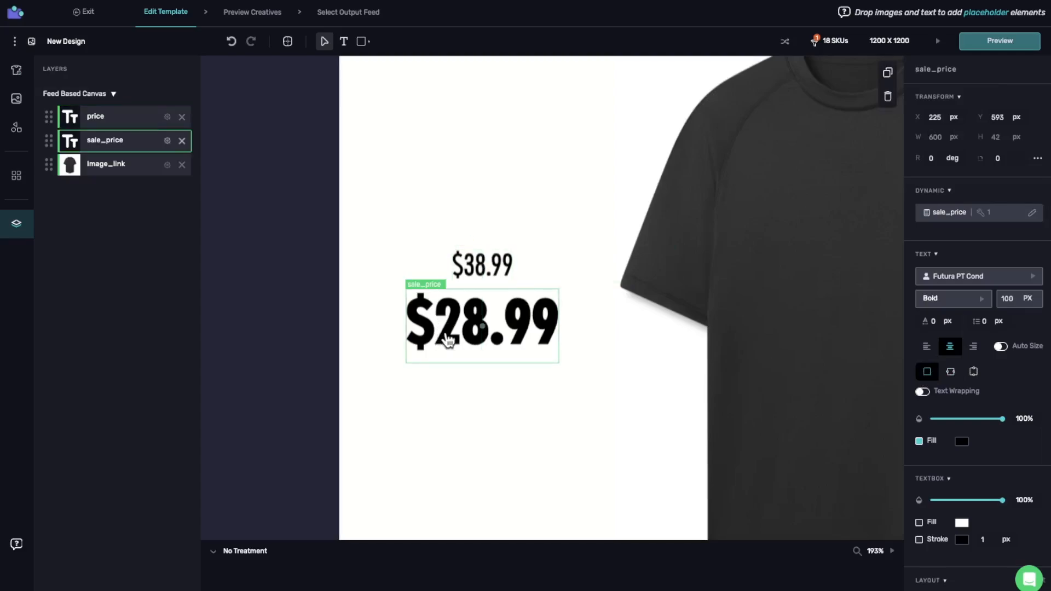
scroll(447, 339, "down", 5)
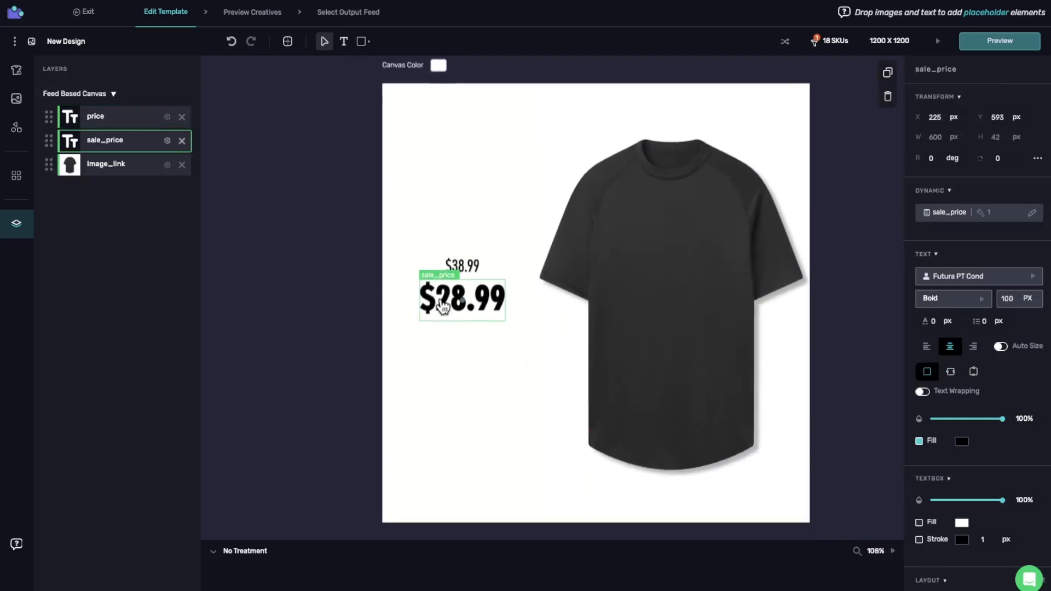
left_click(353, 235)
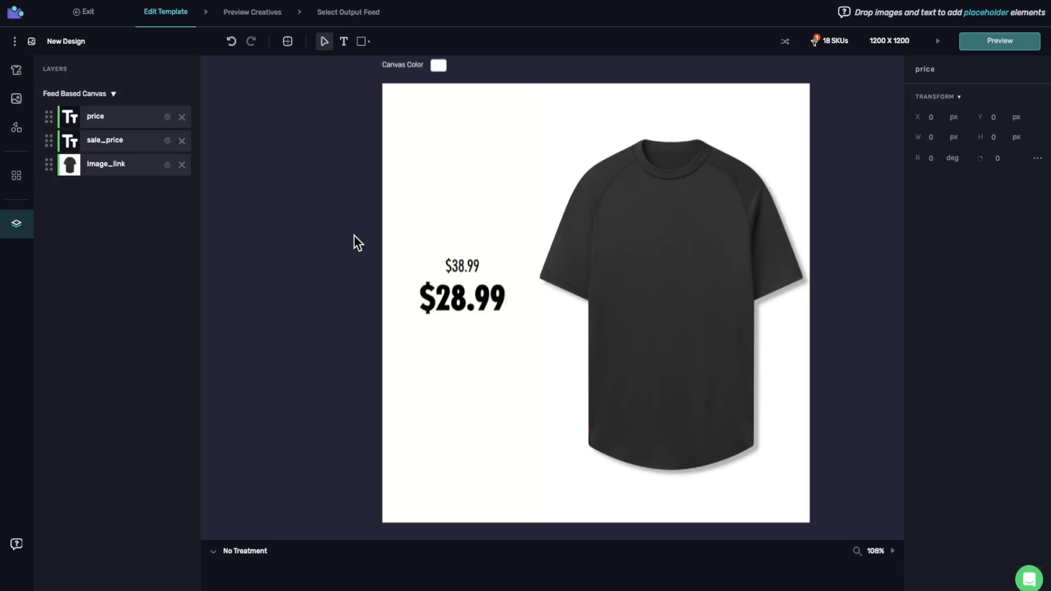
- Add a line shape and center it across the regular price text at about X -75, Y 494 px
left_click(362, 43)
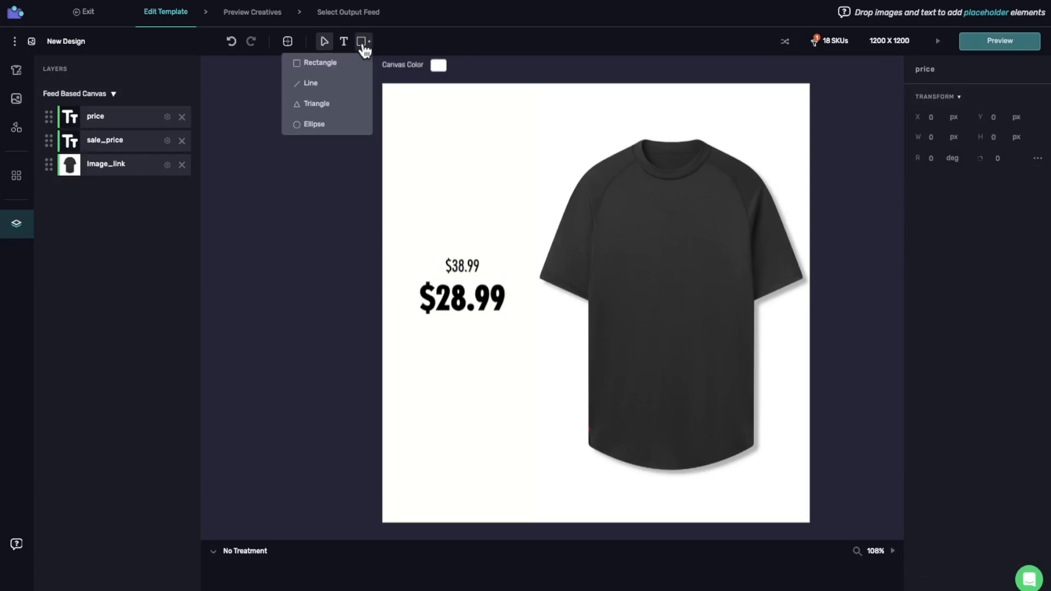
left_click(307, 83)
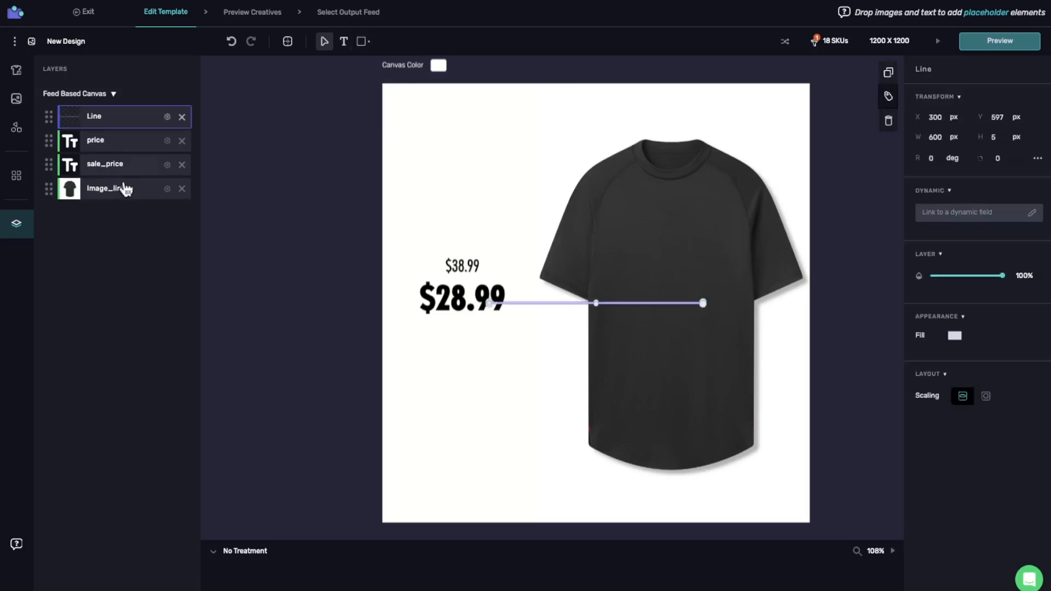
scroll(539, 306, "up", 5)
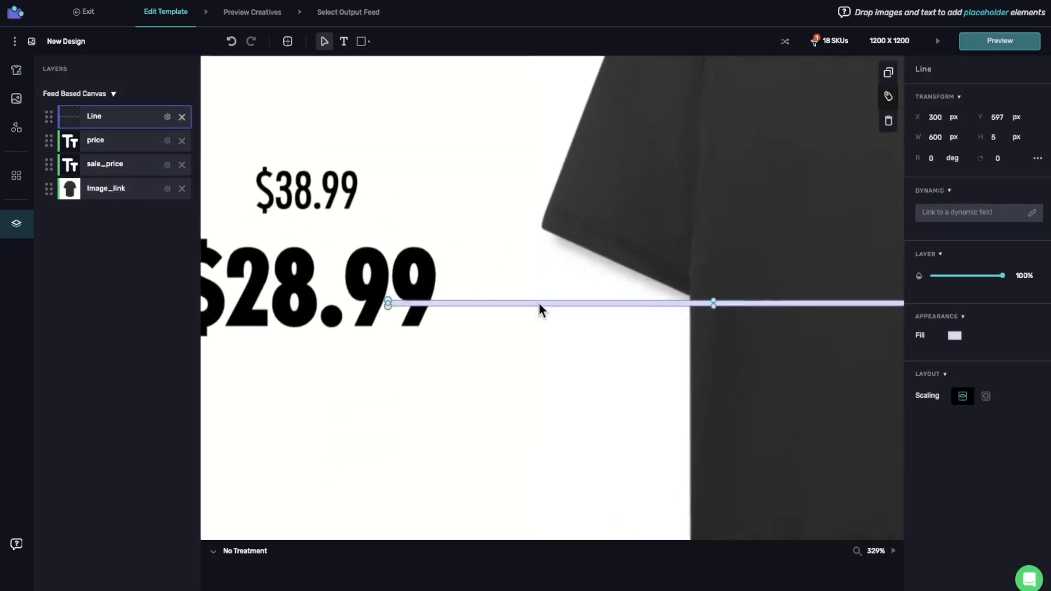
scroll(539, 303, "left", 3)
left_click_drag(580, 307, 383, 202)
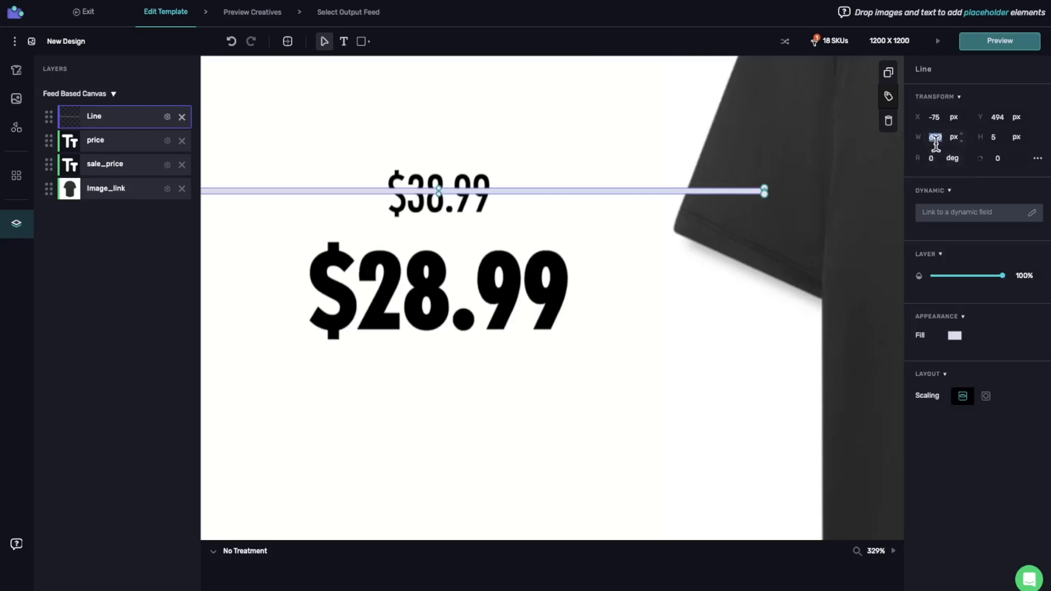
- Shorten the strikethrough line to a width of 115 px and set its height to 3 px
type("200")
key("Return")
left_click(930, 136)
type("1")
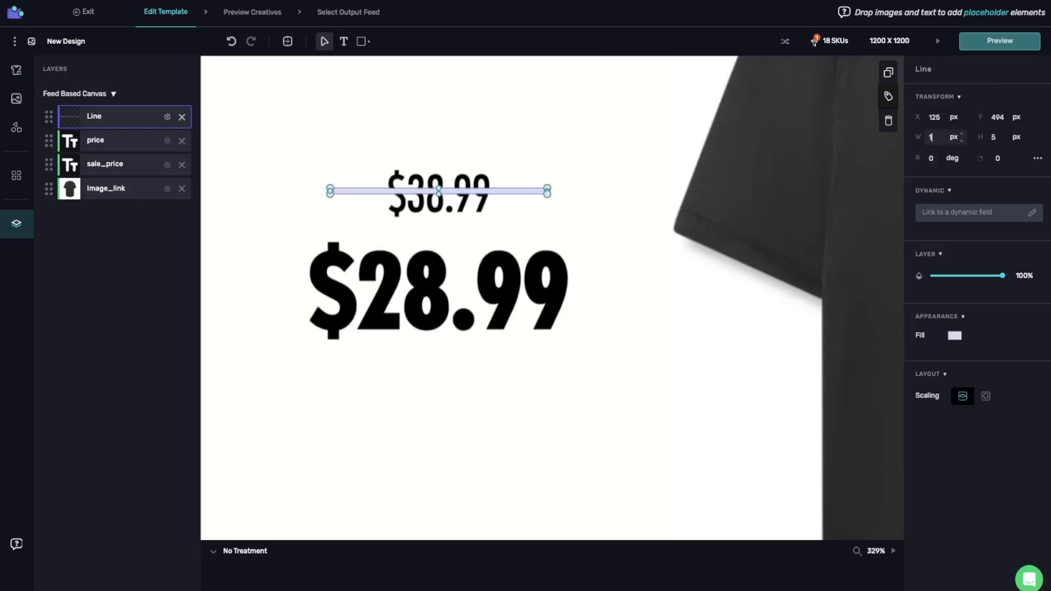
type("50")
key("Return")
left_click(931, 136)
type("1")
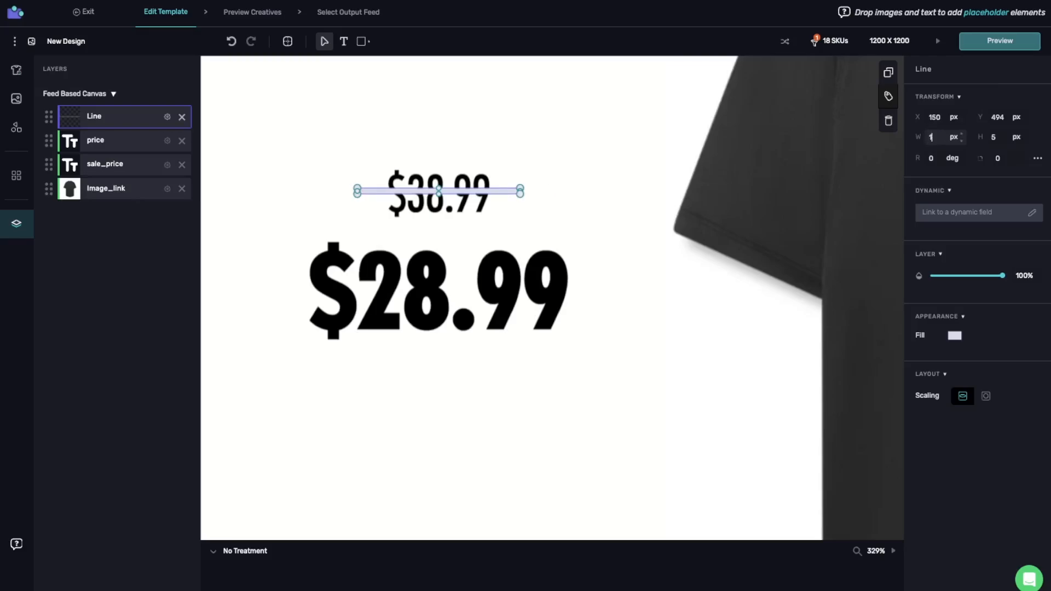
key("Return")
left_click(931, 136)
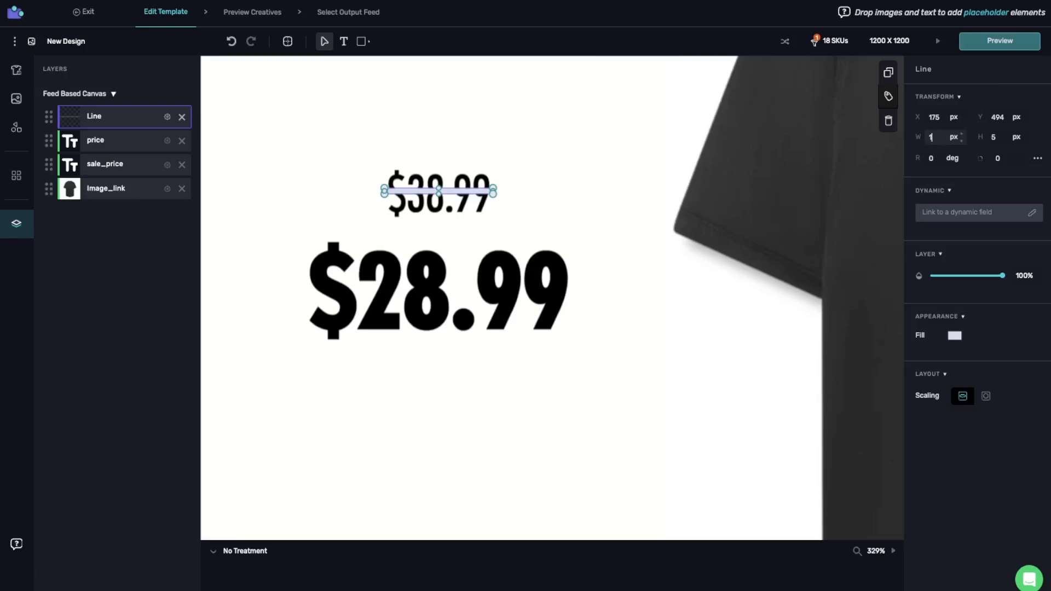
type("115")
key("Return")
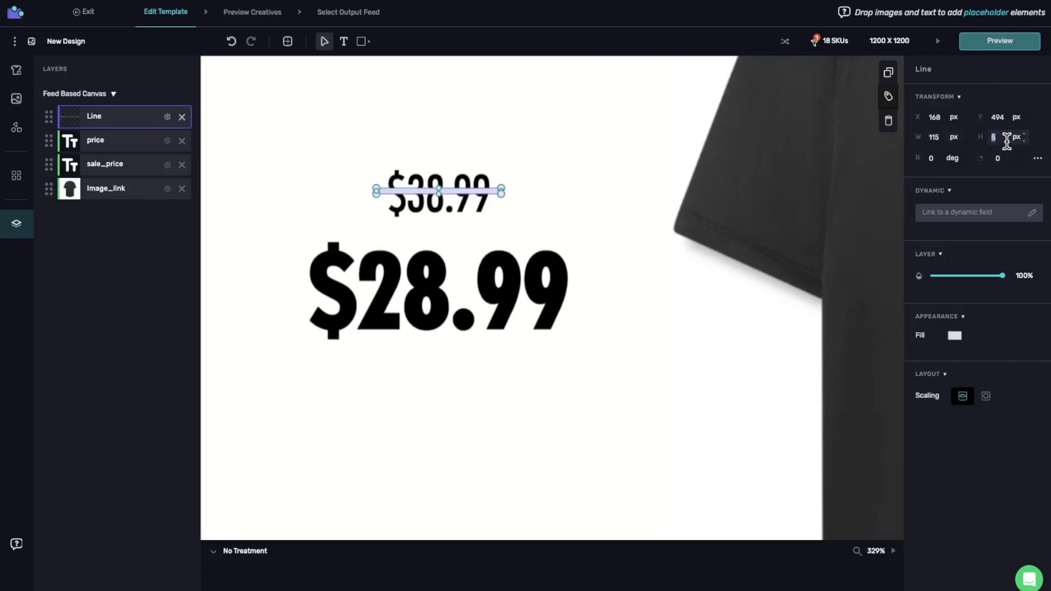
type("3")
key("Return")
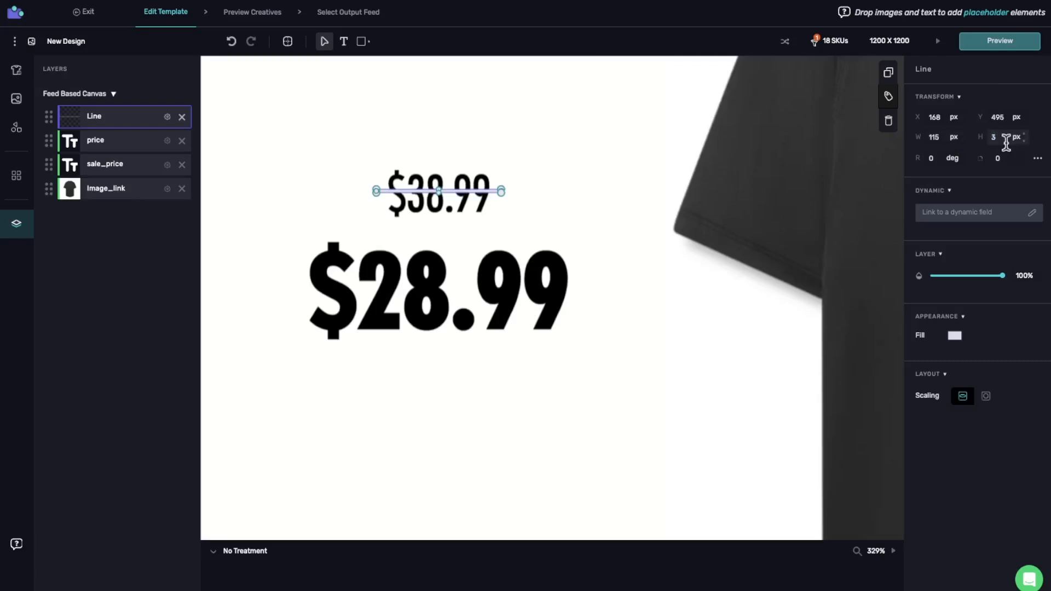
- Change the strikethrough line's fill to red #E31616
scroll(441, 232, "down", 5)
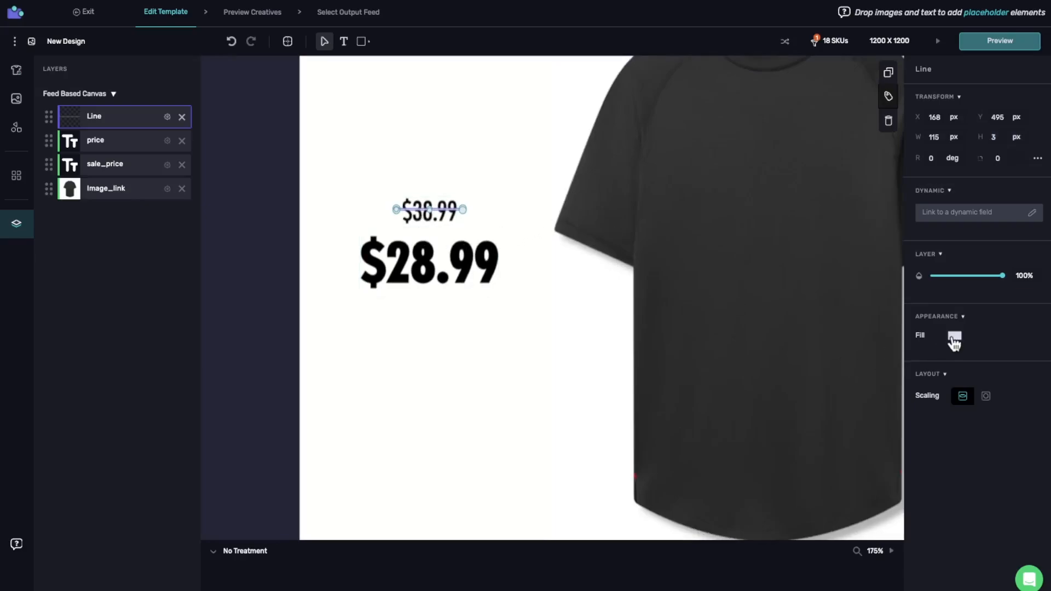
scroll(443, 225, "up", 6)
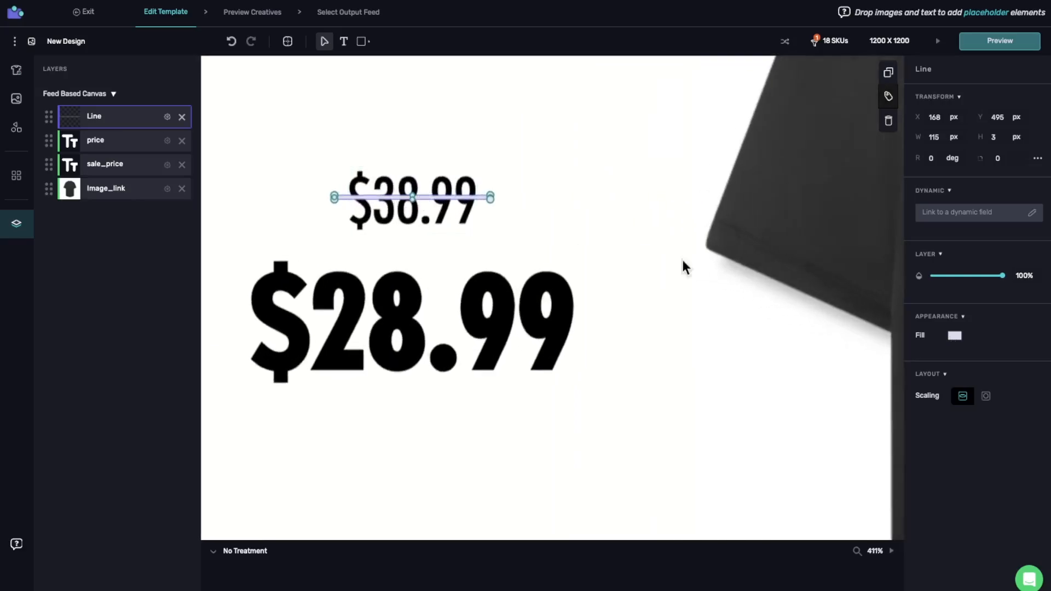
left_click(955, 340)
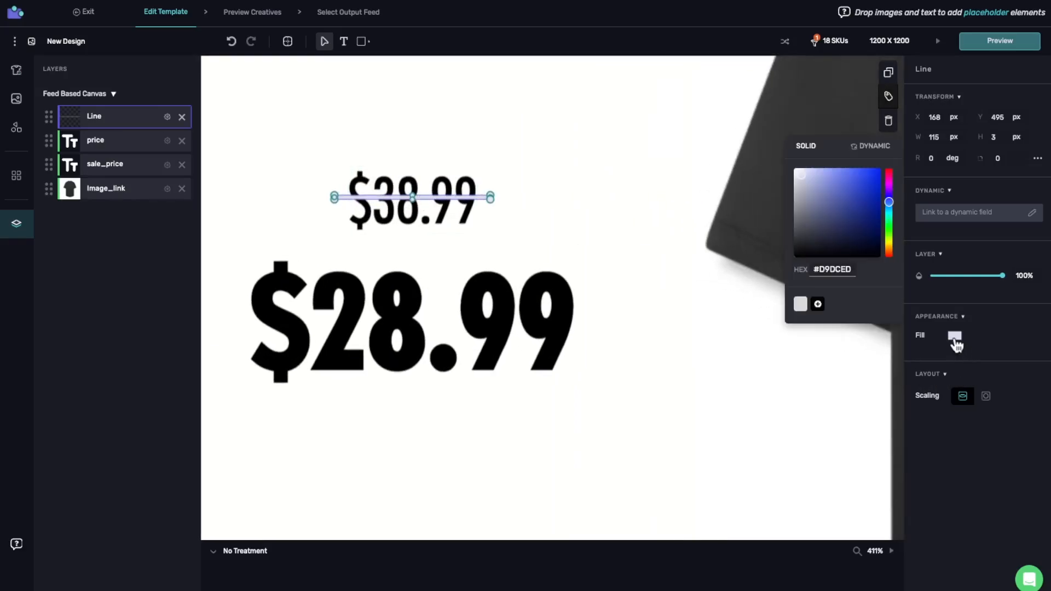
left_click(890, 179)
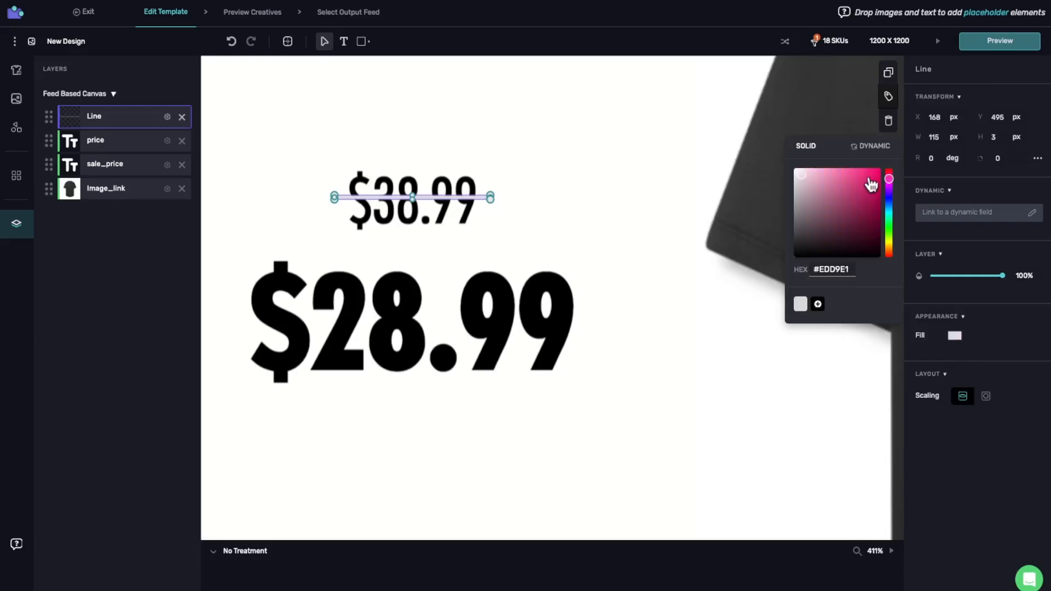
left_click(875, 174)
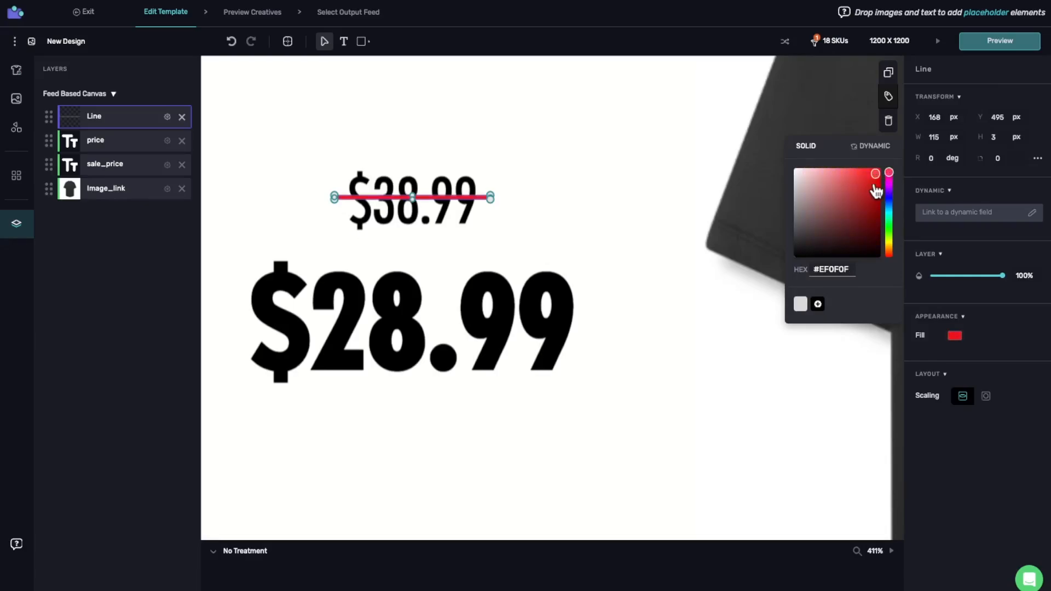
left_click(874, 184)
left_click_drag(873, 184, 871, 178)
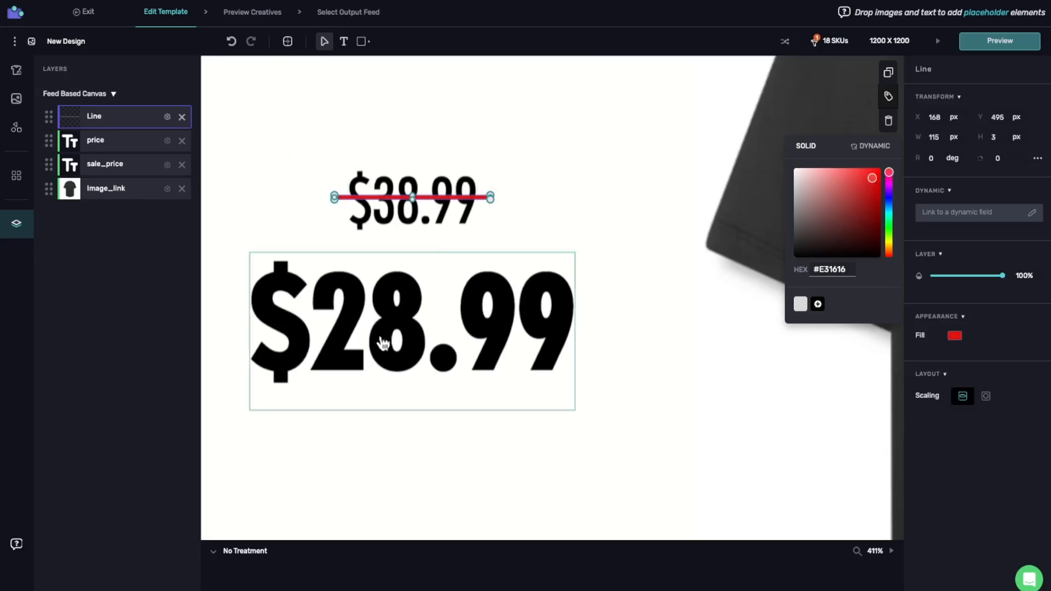
- Copy the line's red hex code and apply #E31616 as the sale_price text fill, then deselect the layer
double_click(846, 269)
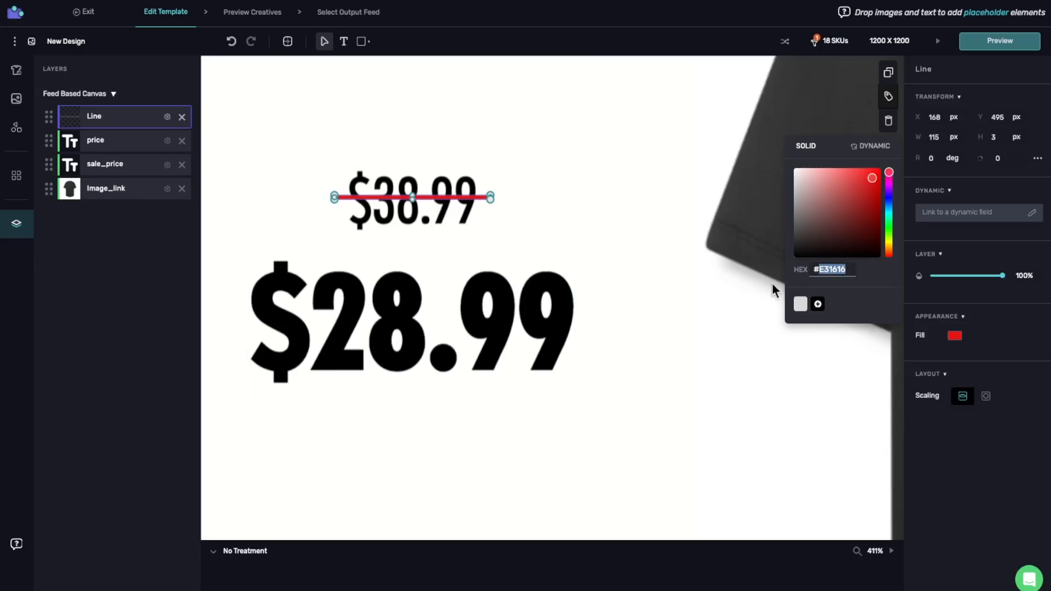
left_click(379, 336)
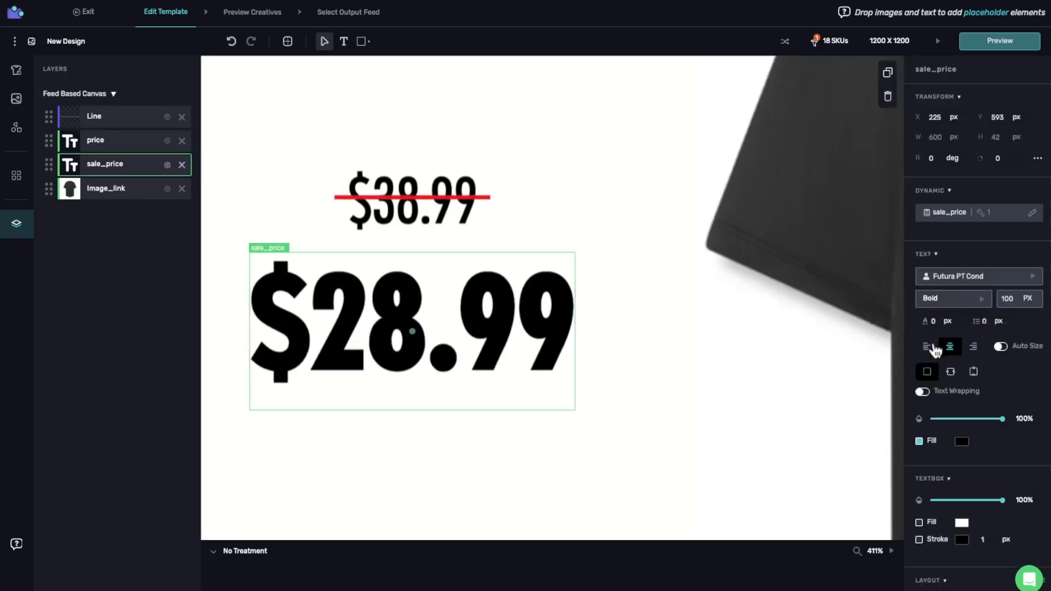
left_click(961, 442)
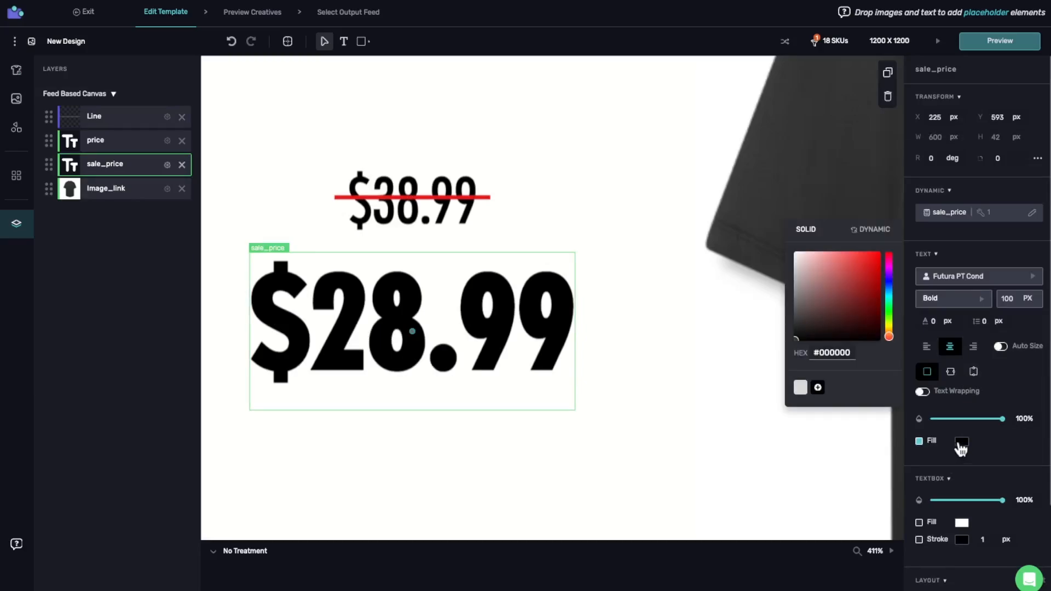
triple_click(832, 353)
type("#E31616")
scroll(515, 302, "down", 5)
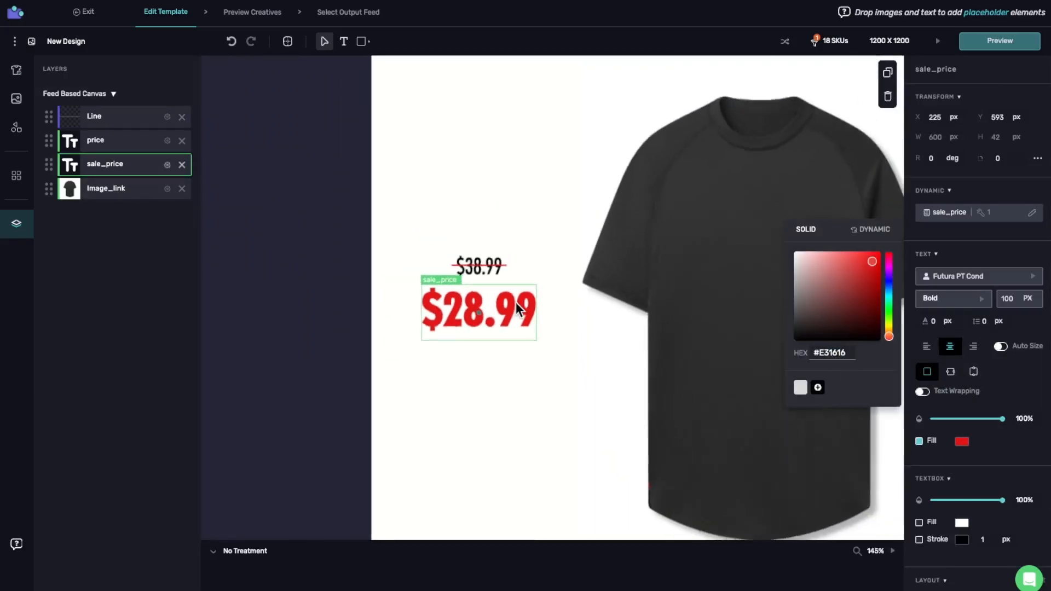
left_click(246, 241)
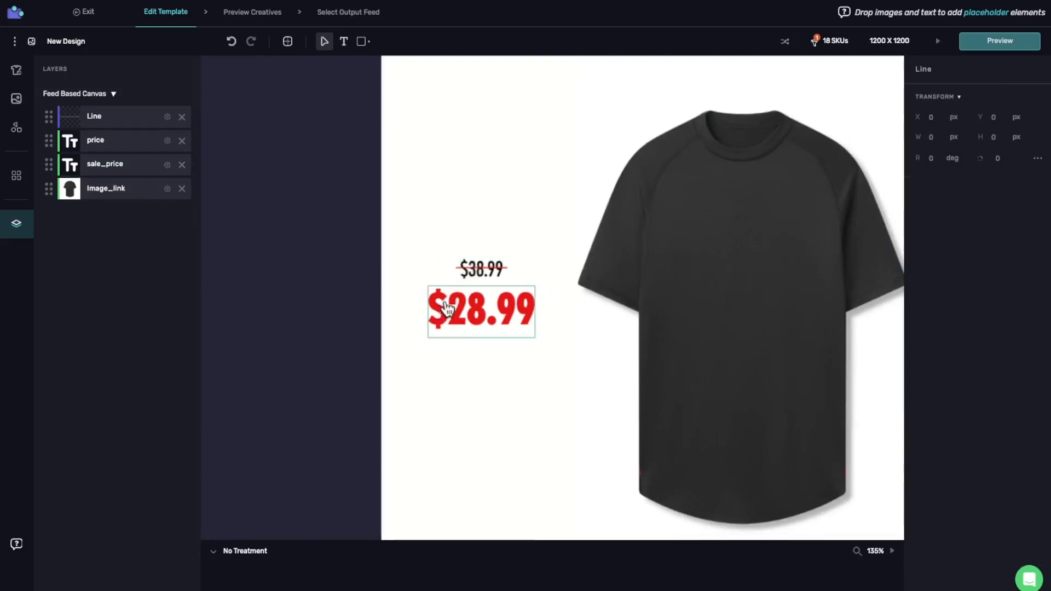
scroll(502, 313, "down", 1)
scroll(502, 314, "right", 1)
scroll(502, 313, "down", 3)
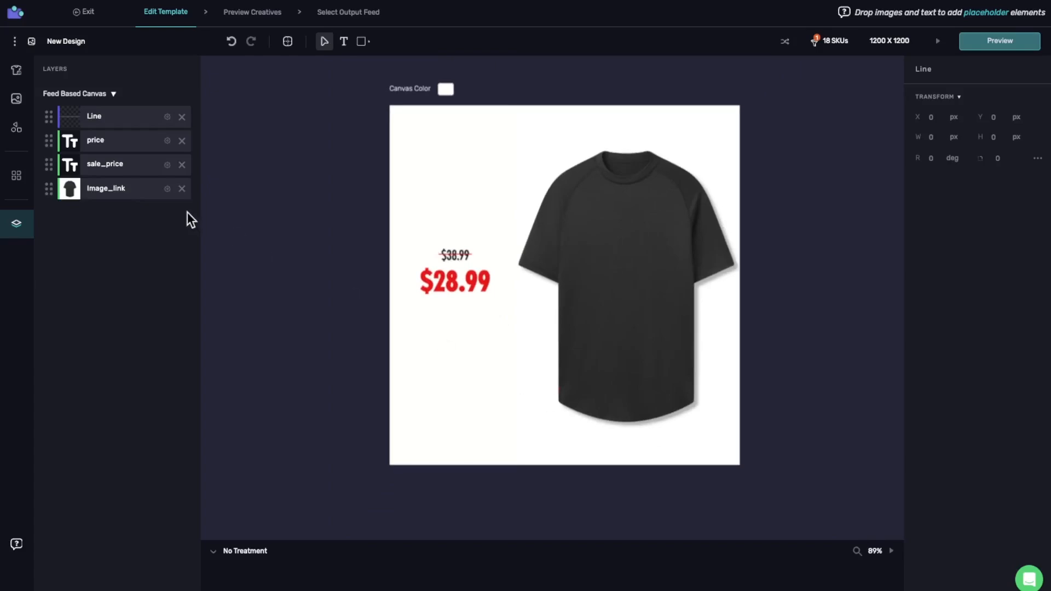
- Add the one-line COREFORM logo.svg graphic near the bottom of the canvas and fill it with black #000000
left_click(15, 129)
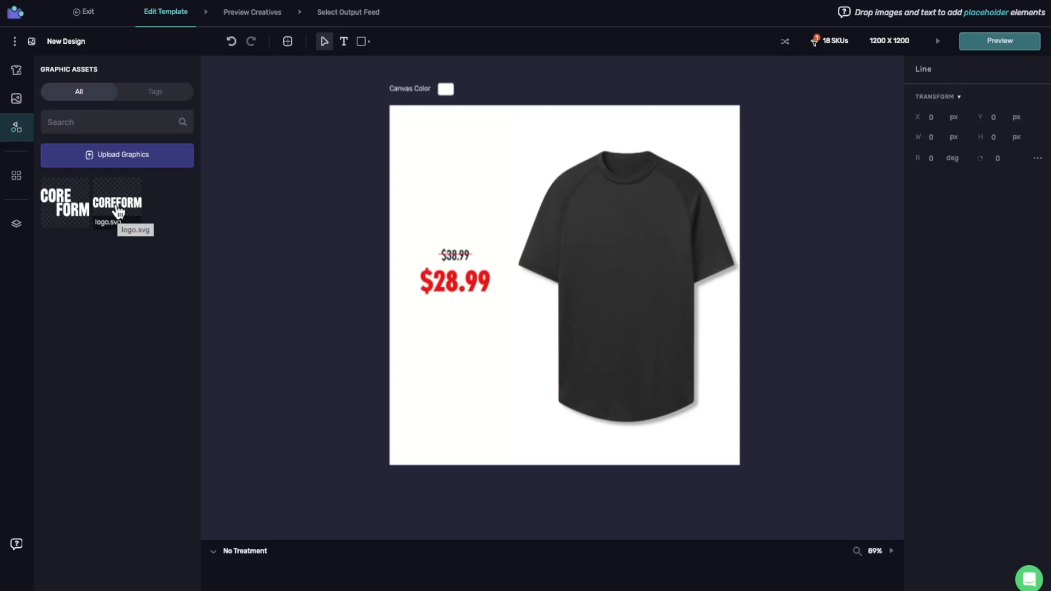
left_click(14, 101)
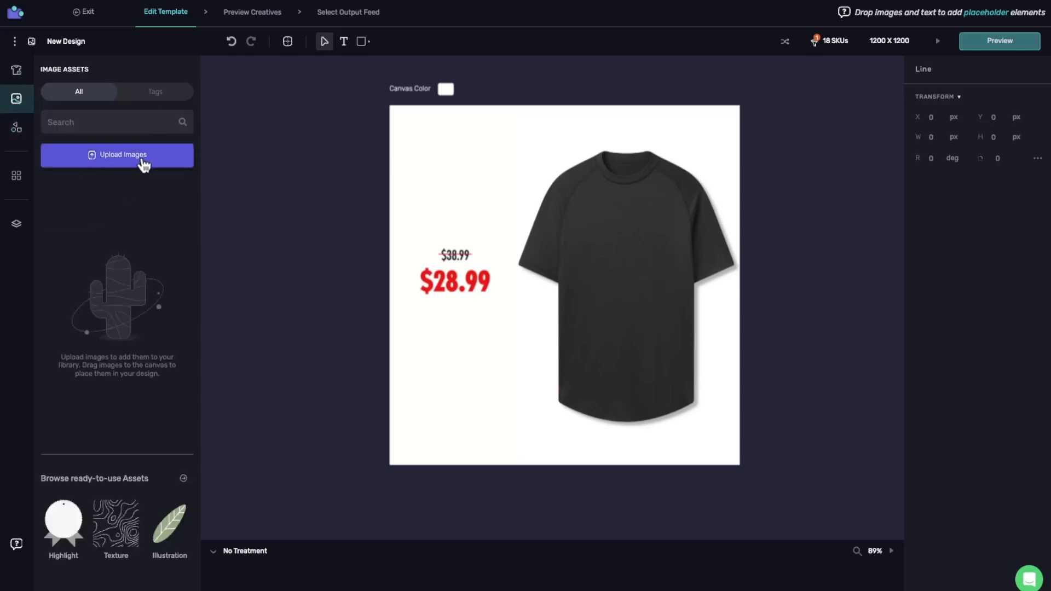
left_click(16, 129)
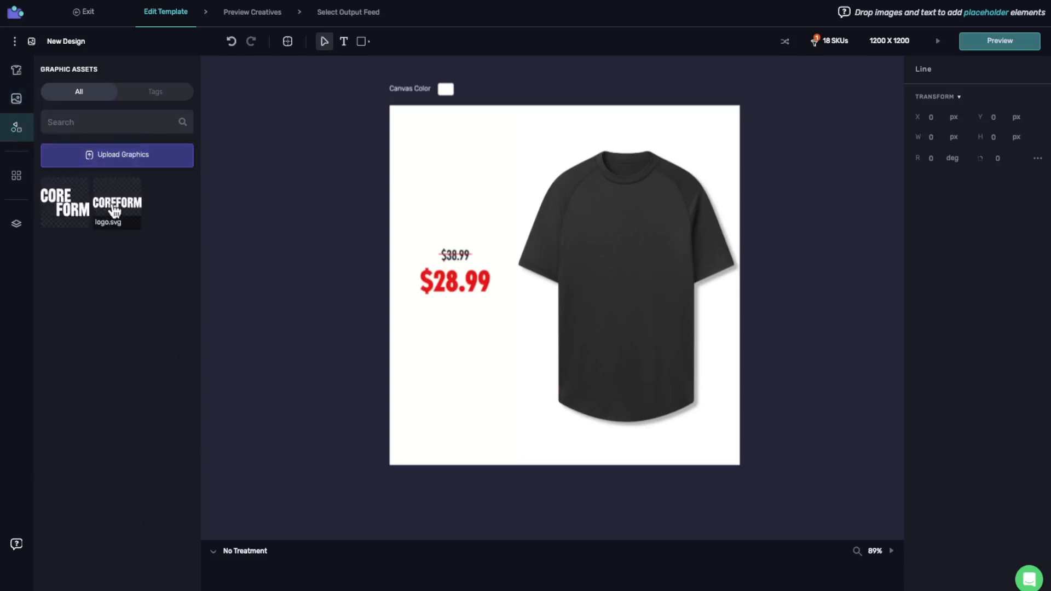
left_click_drag(115, 212, 541, 436)
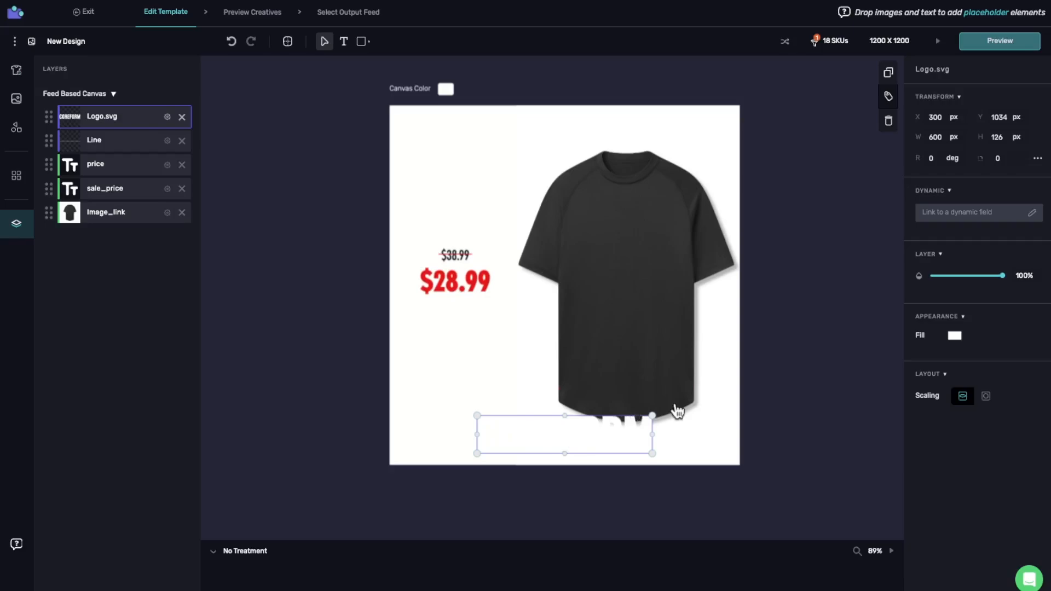
left_click(954, 335)
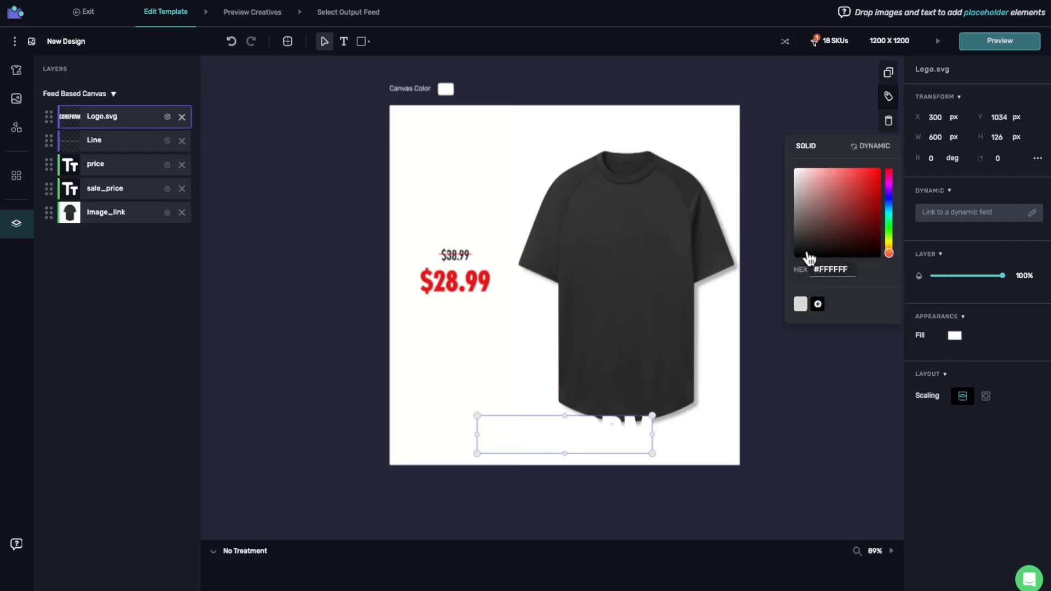
left_click(793, 257)
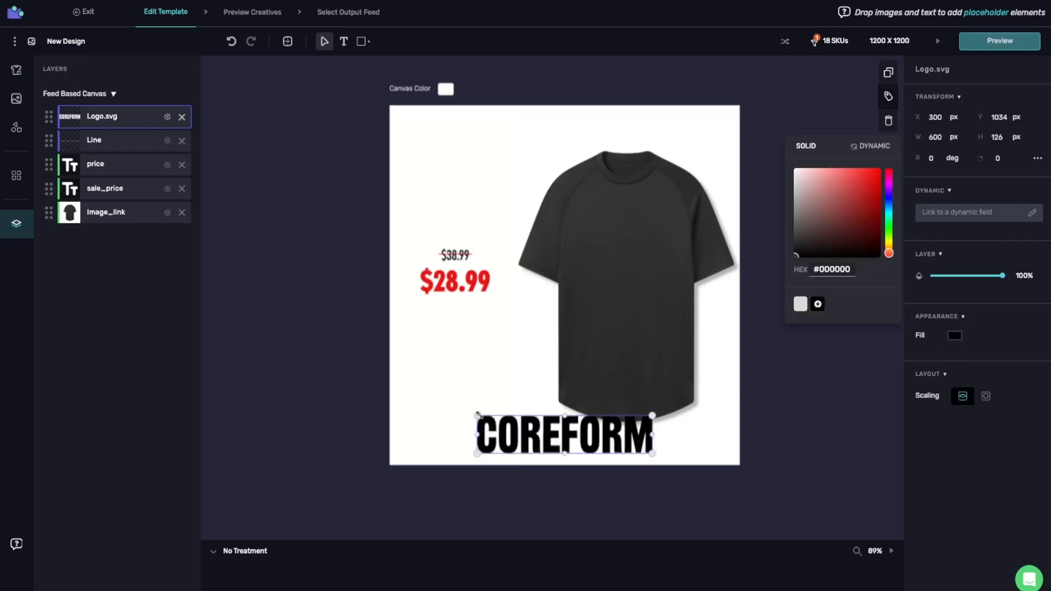
- Move the product image up and resize the logo to about 478 x 101 px, centered below it at about X 361, Y 1076 px
left_click_drag(475, 414, 423, 404)
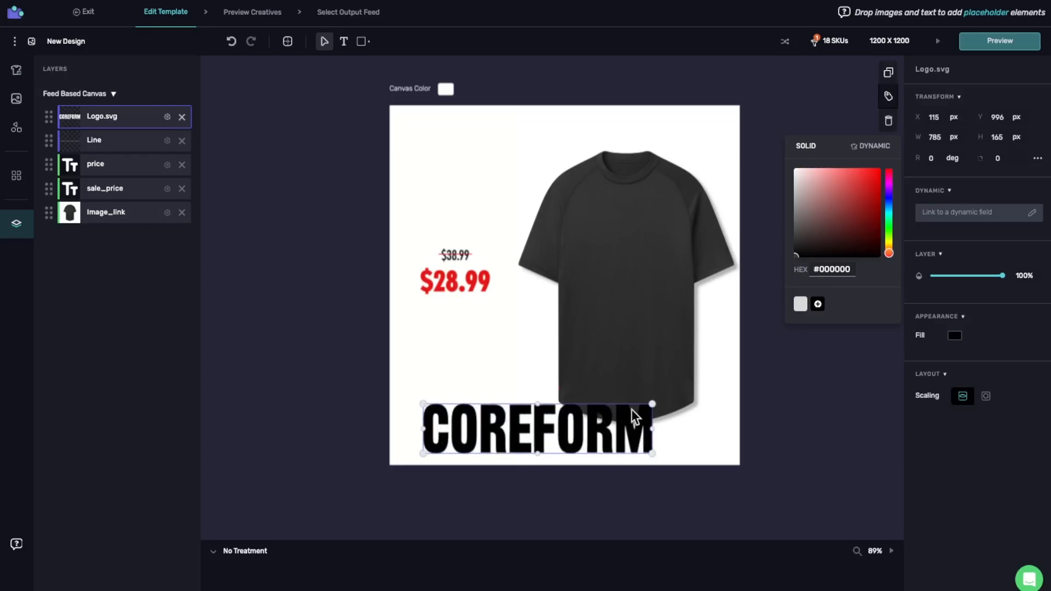
left_click_drag(650, 404, 628, 403)
left_click(572, 342)
left_click_drag(571, 441, 569, 457)
left_click_drag(659, 423, 579, 443)
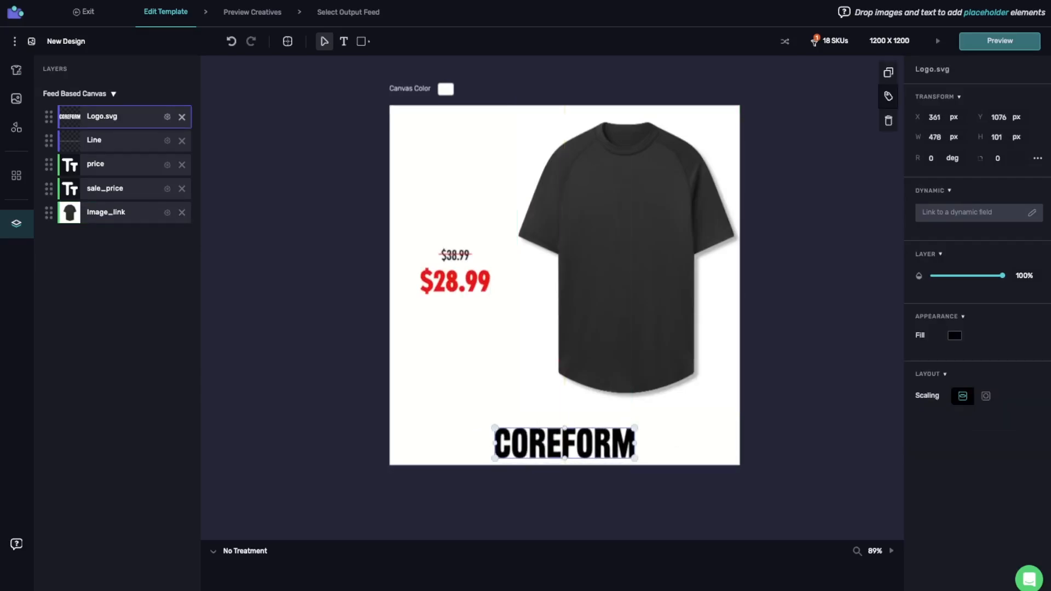
left_click(303, 210)
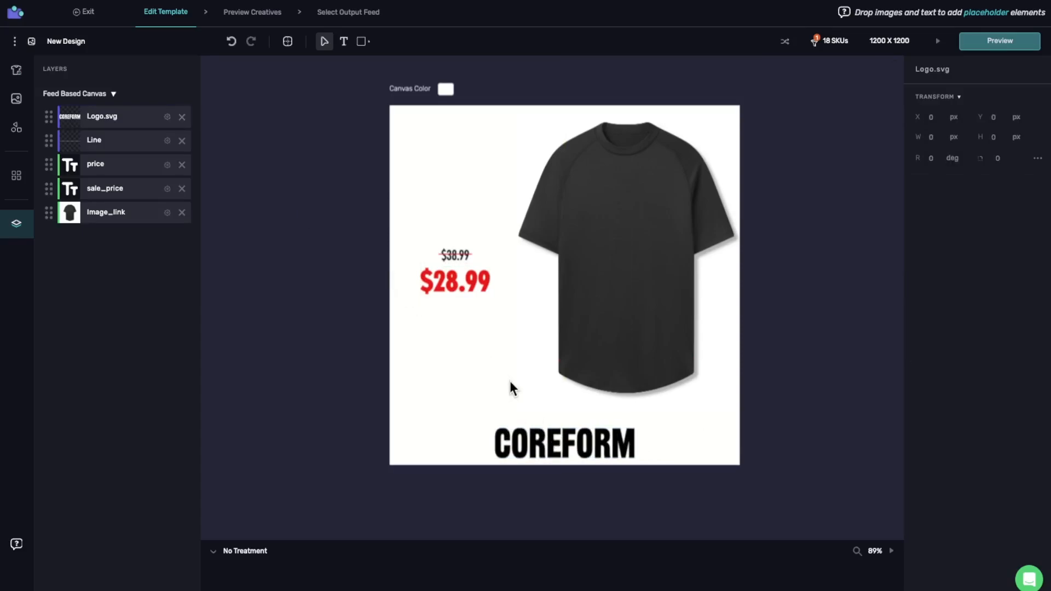
- Add a rectangle and stretch it into a full-width band of about 1200 x 158 px along the canvas's bottom edge
key("r")
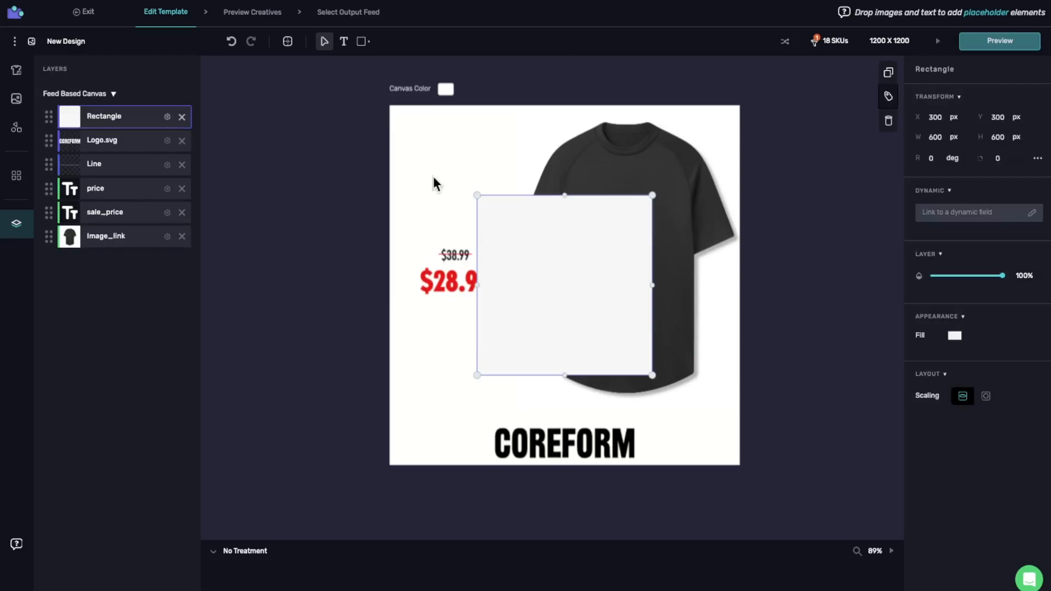
left_click(361, 42)
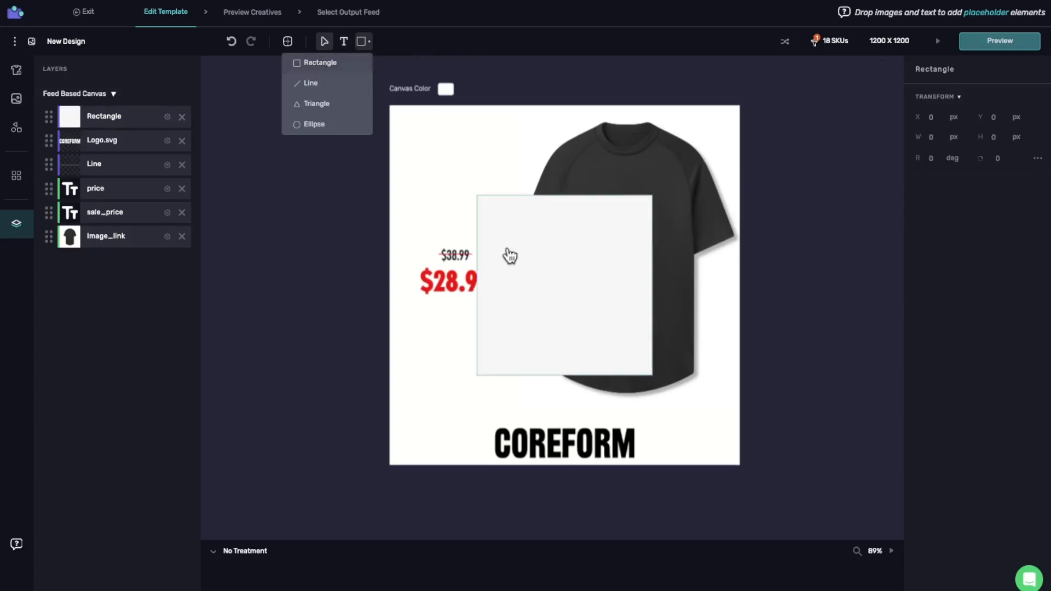
left_click(532, 286)
left_click_drag(568, 266, 480, 355)
left_click_drag(565, 283, 739, 415)
left_click_drag(564, 440, 564, 441)
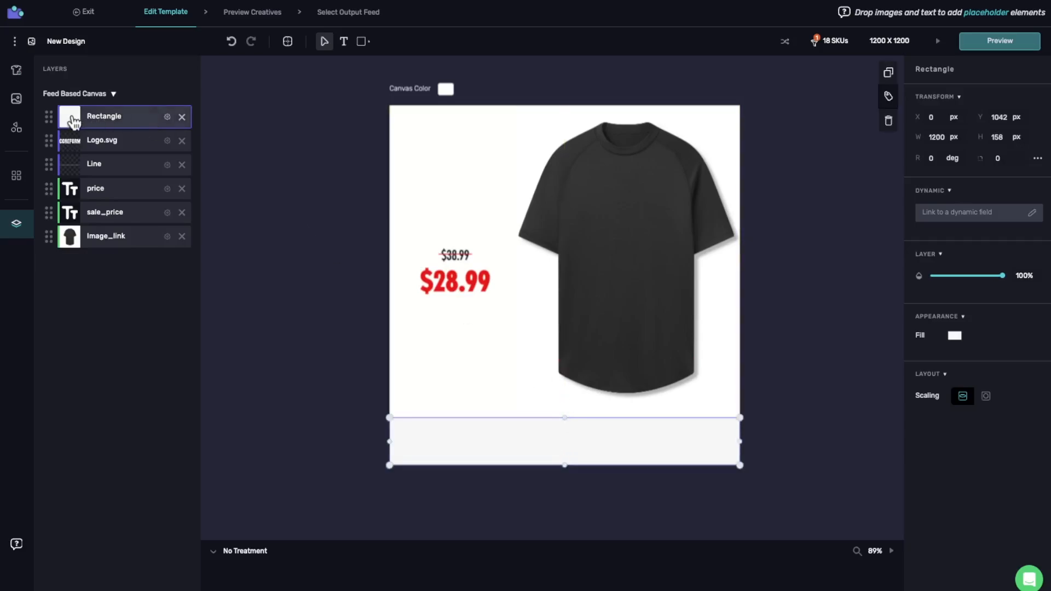
- Fill the rectangle band with black #000000 and move its layer below the Logo.svg layer
left_click(952, 335)
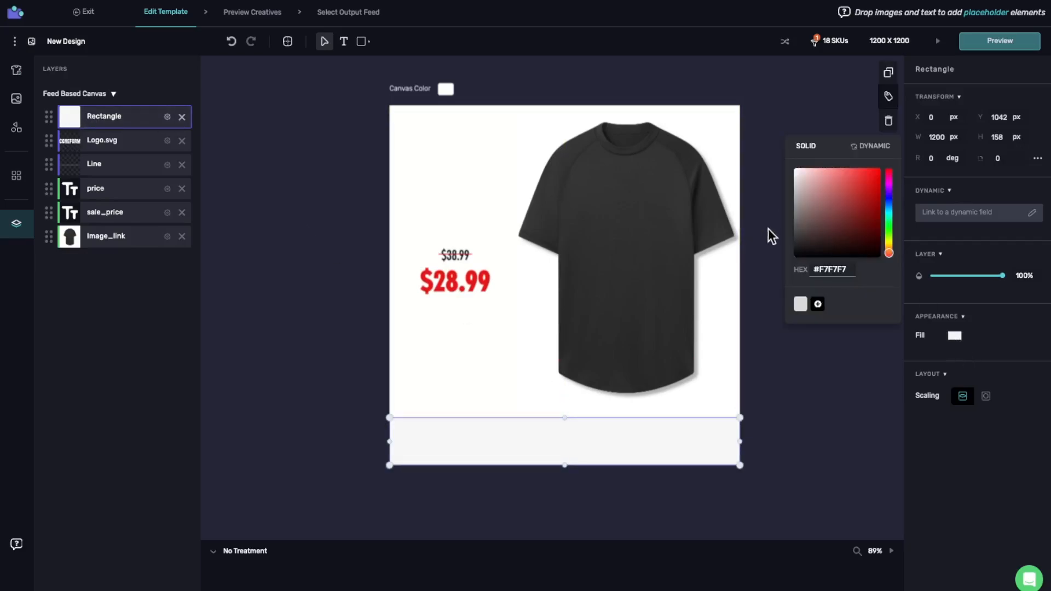
left_click_drag(795, 255, 798, 267)
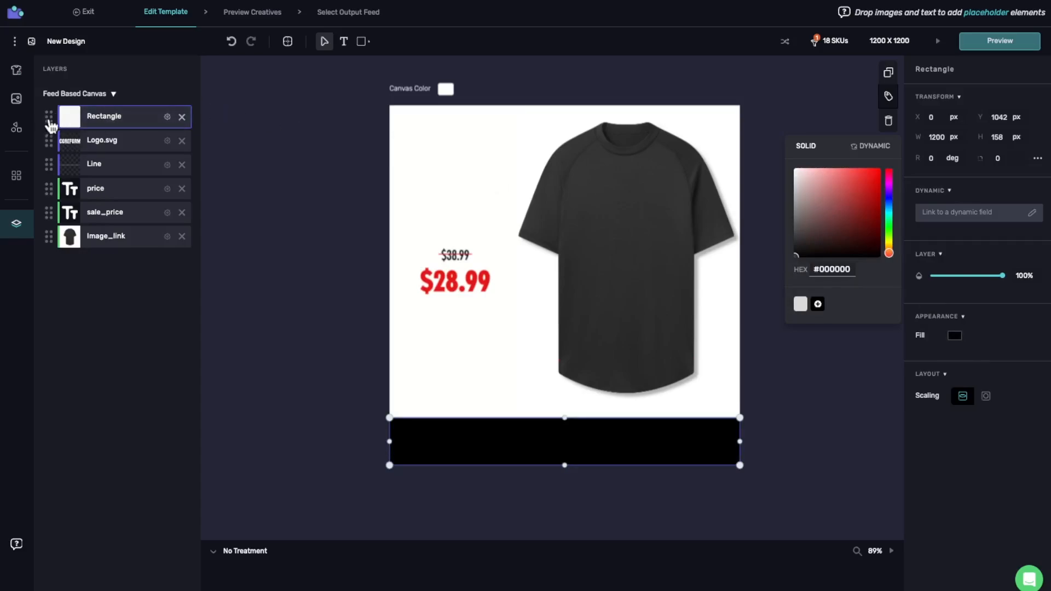
left_click(48, 121)
left_click_drag(49, 129, 53, 152)
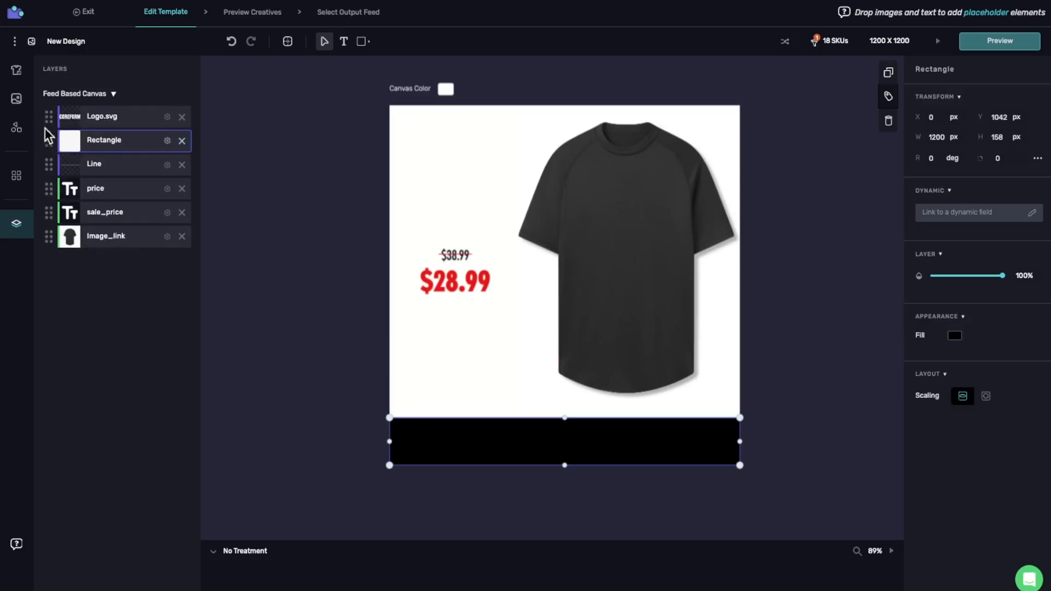
- Set the Logo.svg layer's fill to white #FFFFFF
left_click(95, 125)
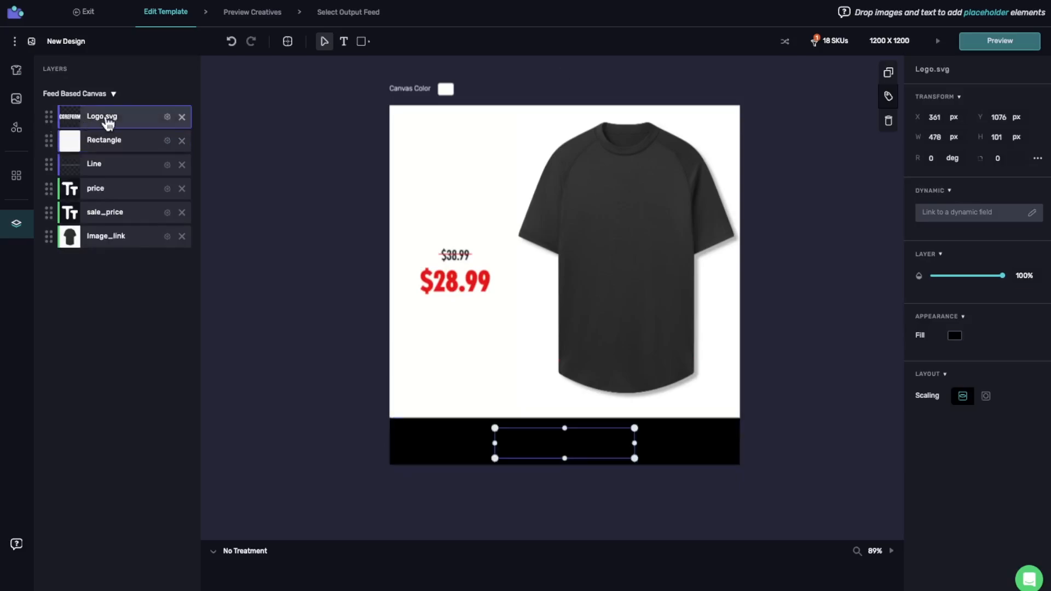
left_click(954, 336)
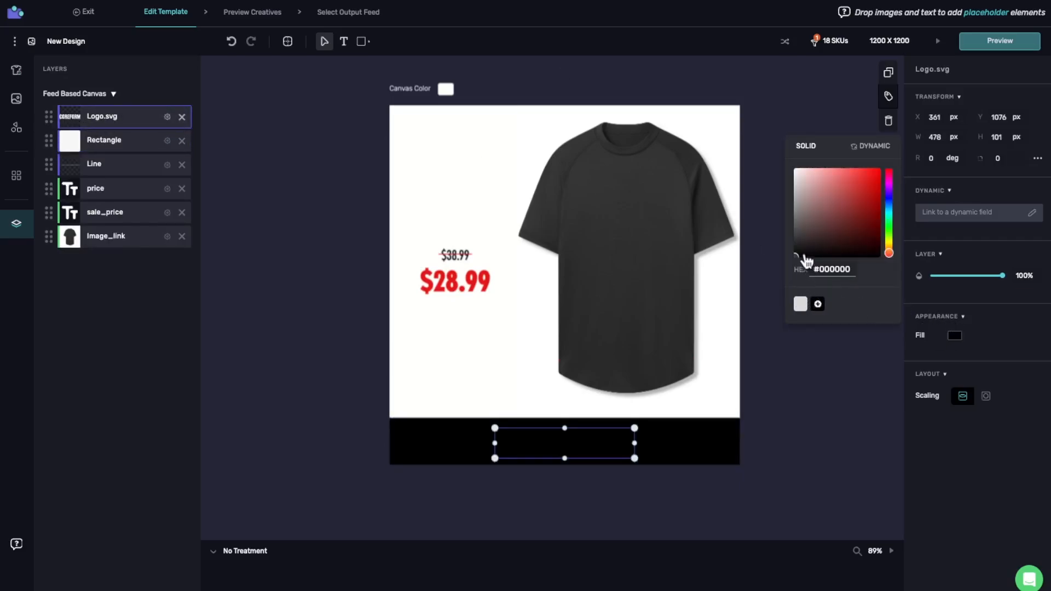
left_click_drag(801, 254, 795, 179)
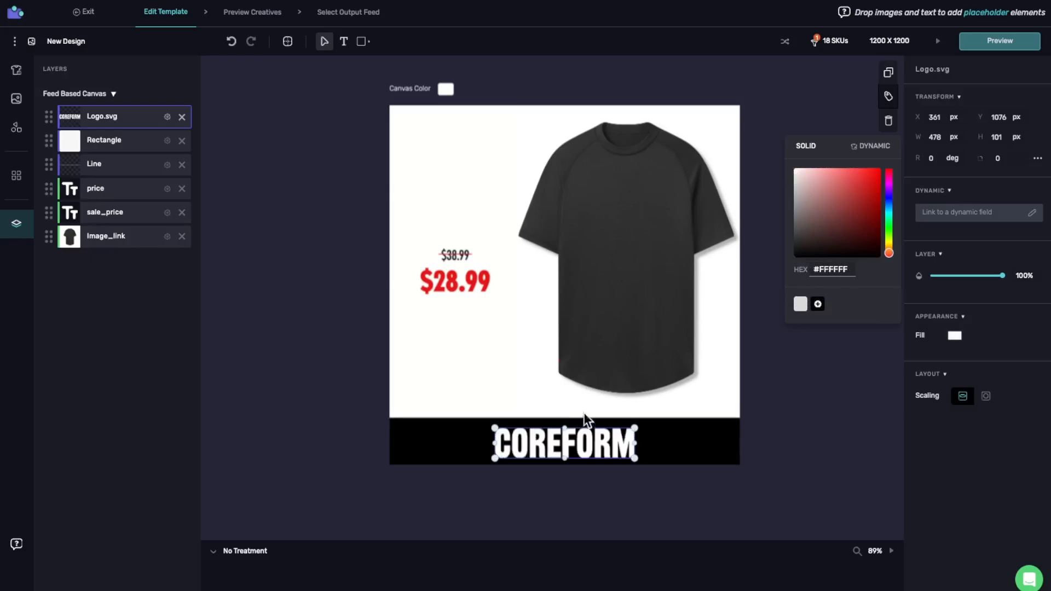
- Move the logo up to Y 1070 px and save white and black as color swatches, leaving the logo filled white
left_click_drag(583, 444, 583, 443)
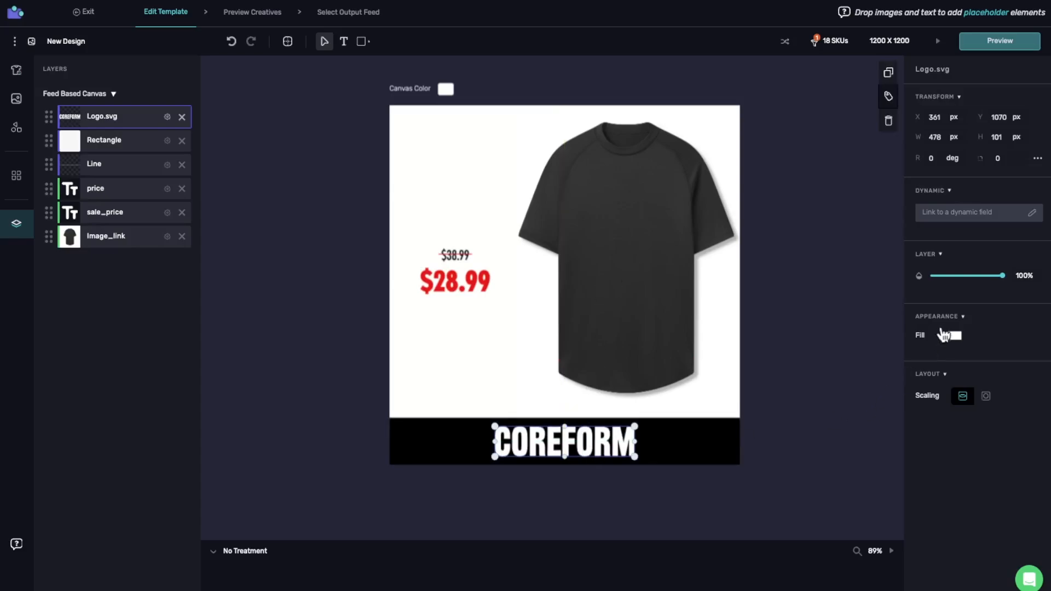
left_click(954, 335)
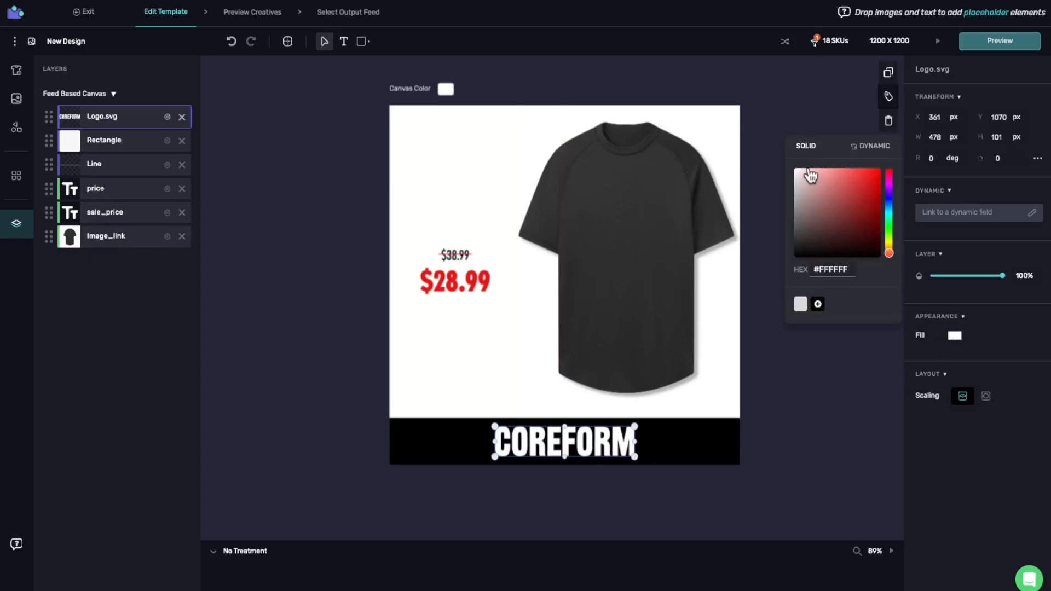
left_click(817, 306)
left_click_drag(809, 250, 794, 262)
left_click(834, 305)
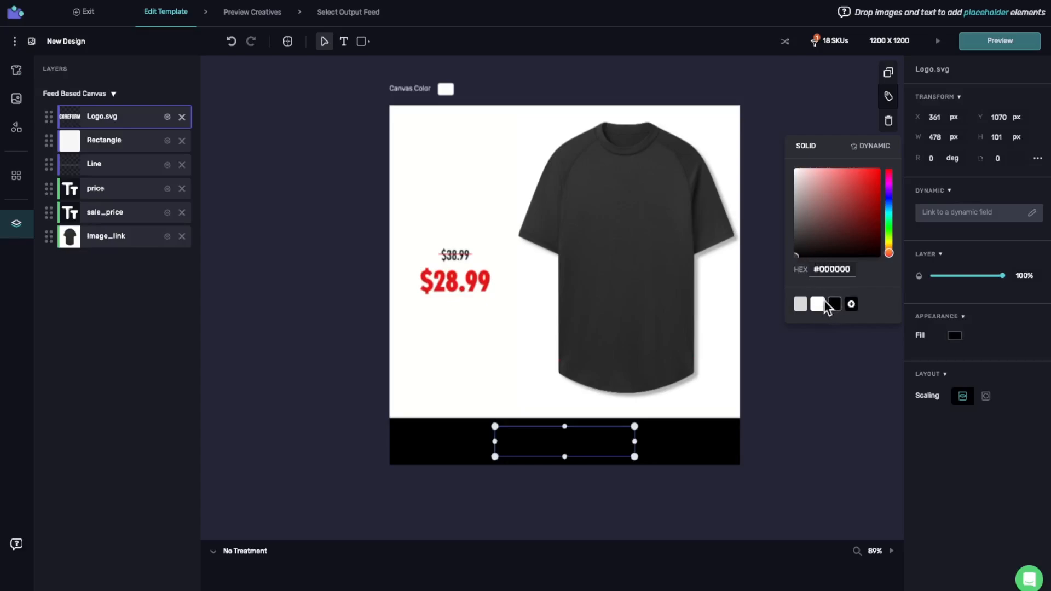
left_click(834, 305)
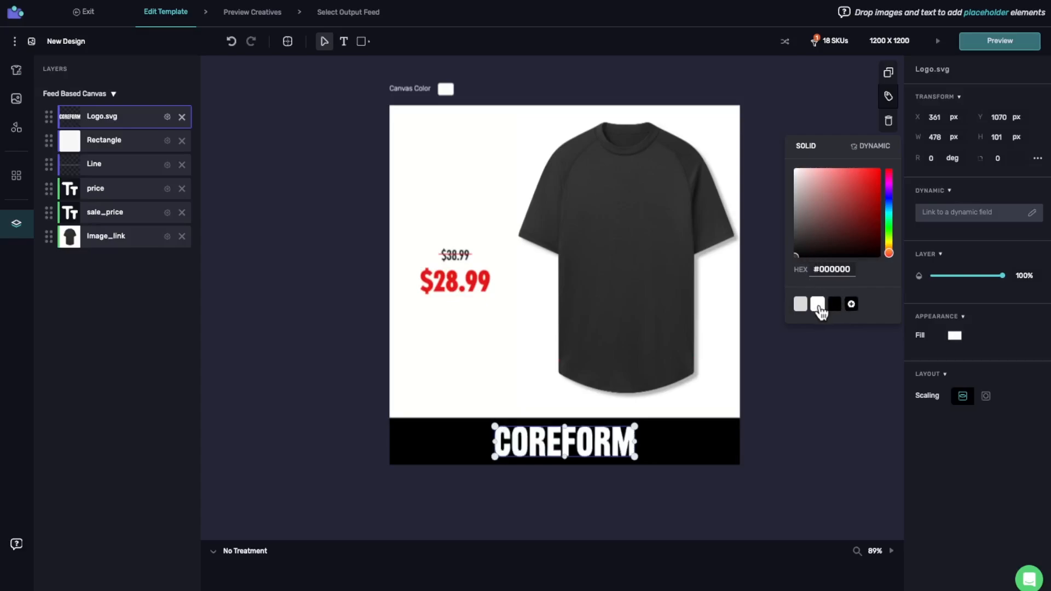
left_click(816, 305)
left_click(335, 293)
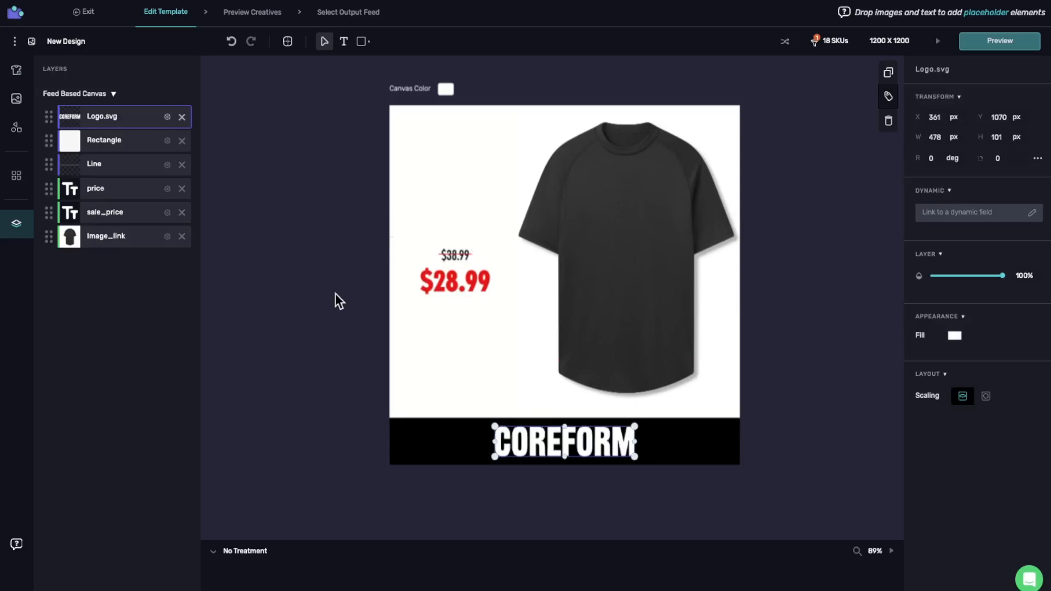
- Set the red sale_price text's font size to 130 px
left_click(461, 293)
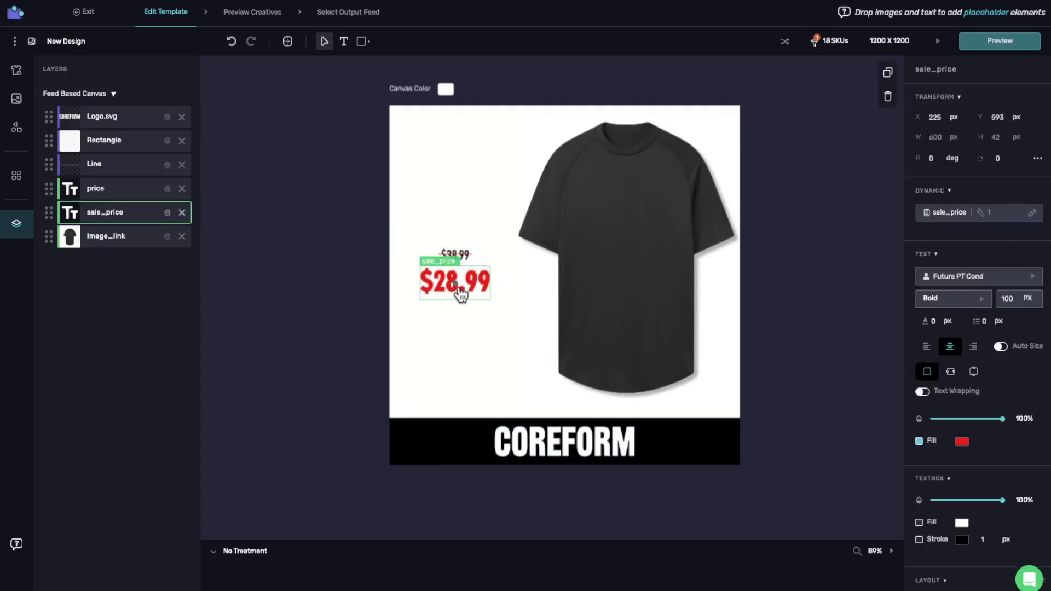
double_click(1008, 298)
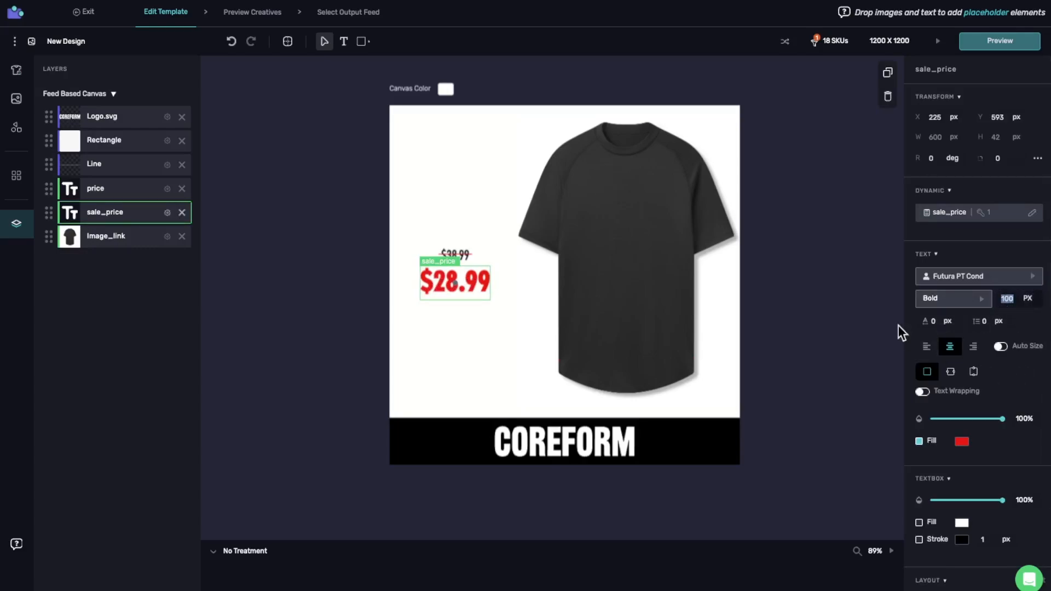
type("130")
key("Return")
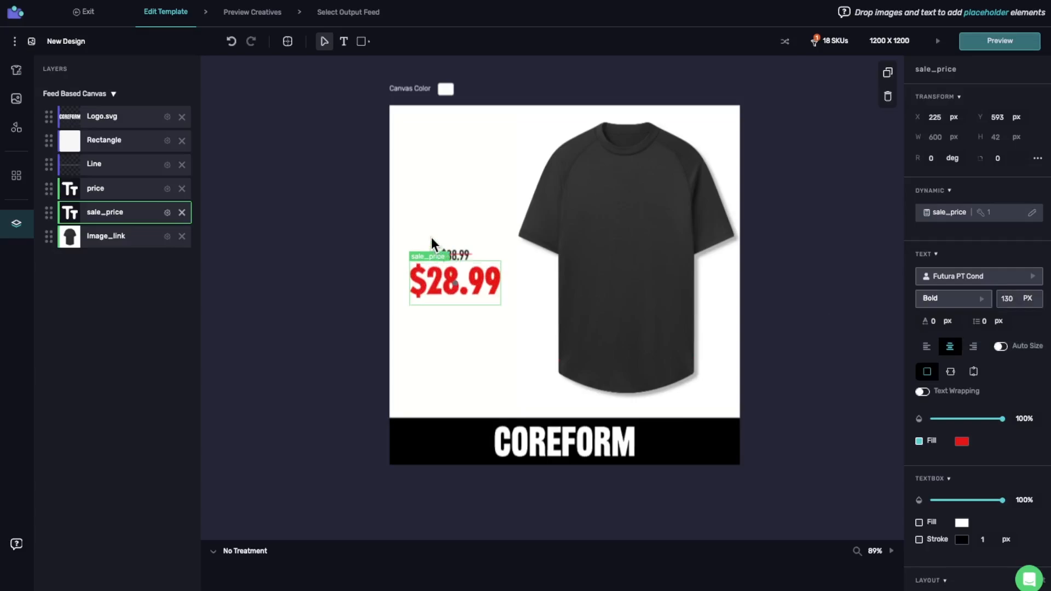
- Set the price text's font size to 72 px and move it up to Y 481 px, above the sale price
scroll(431, 242, "up", 5)
left_click(474, 273)
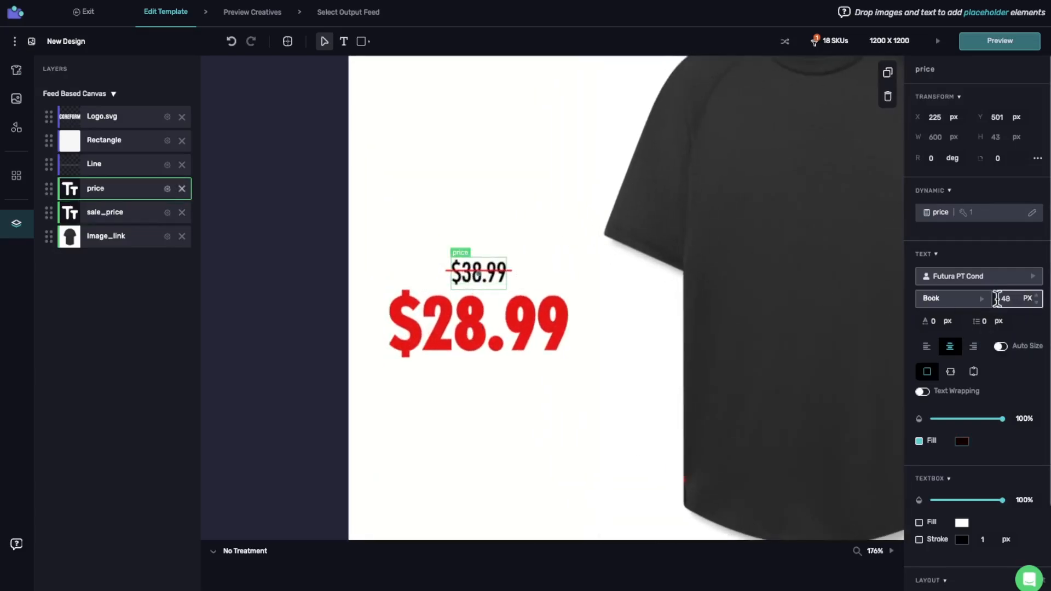
double_click(998, 298)
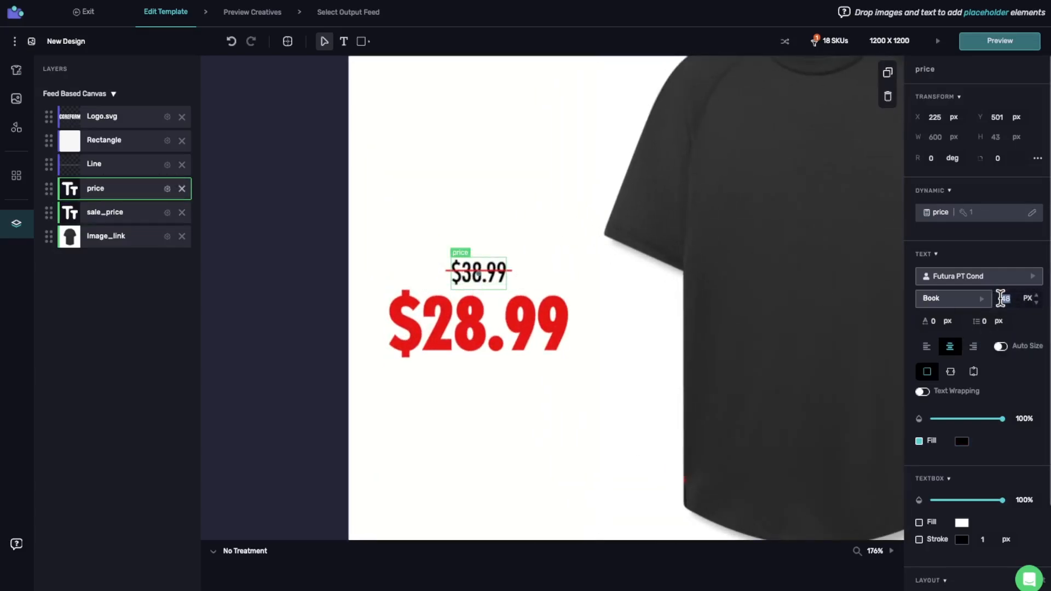
type("72")
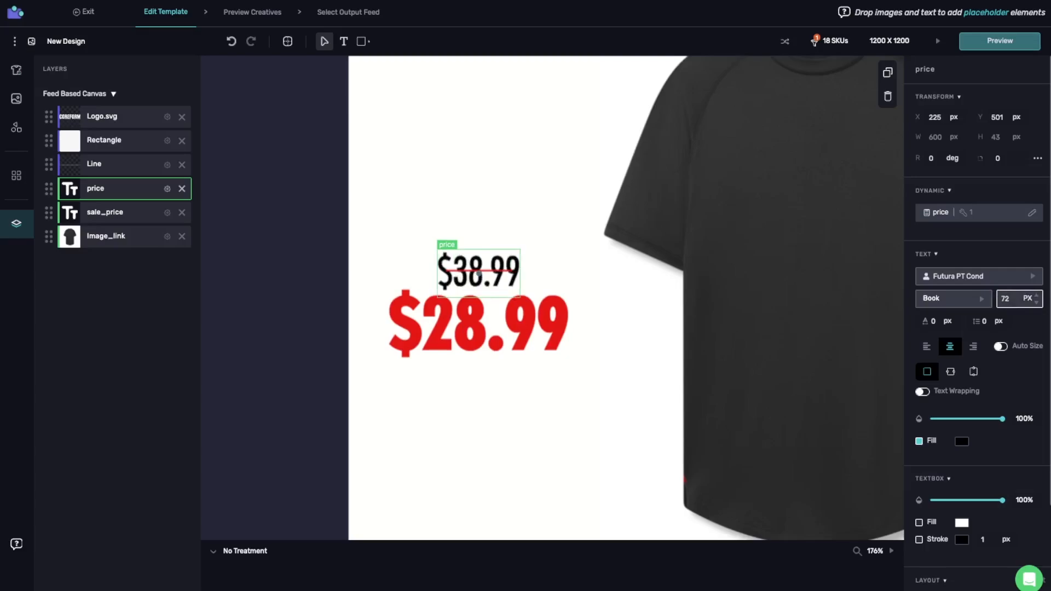
key("shift+Up")
key("shift+Up")
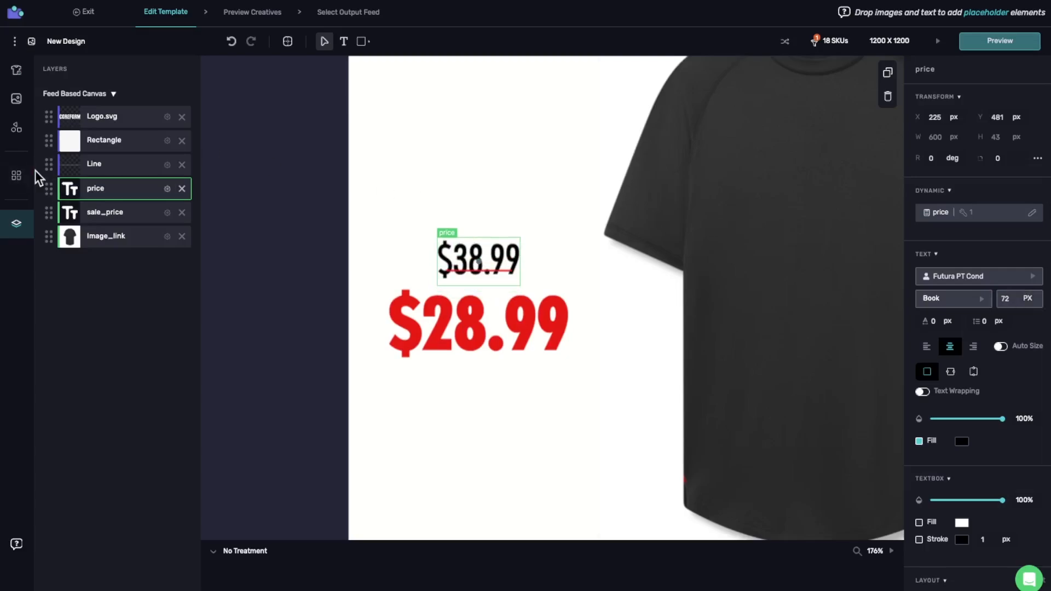
- Move the red strikethrough line up to Y 475 px across the price text and set its width to 160 px
left_click(91, 164)
scroll(476, 301, "up", 5)
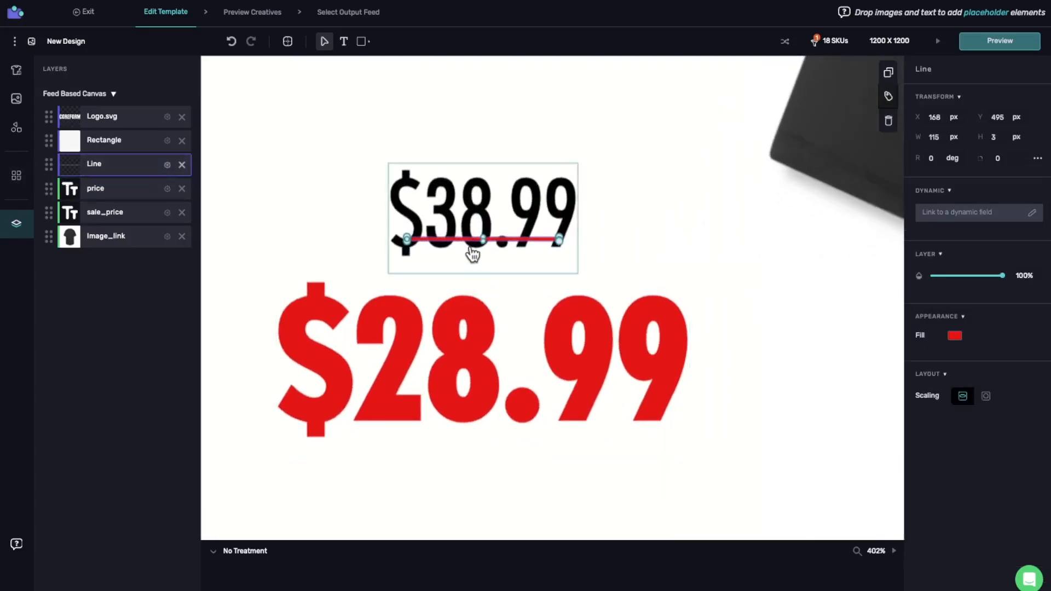
left_click_drag(481, 238, 468, 217)
double_click(931, 137)
type("150")
key("Return")
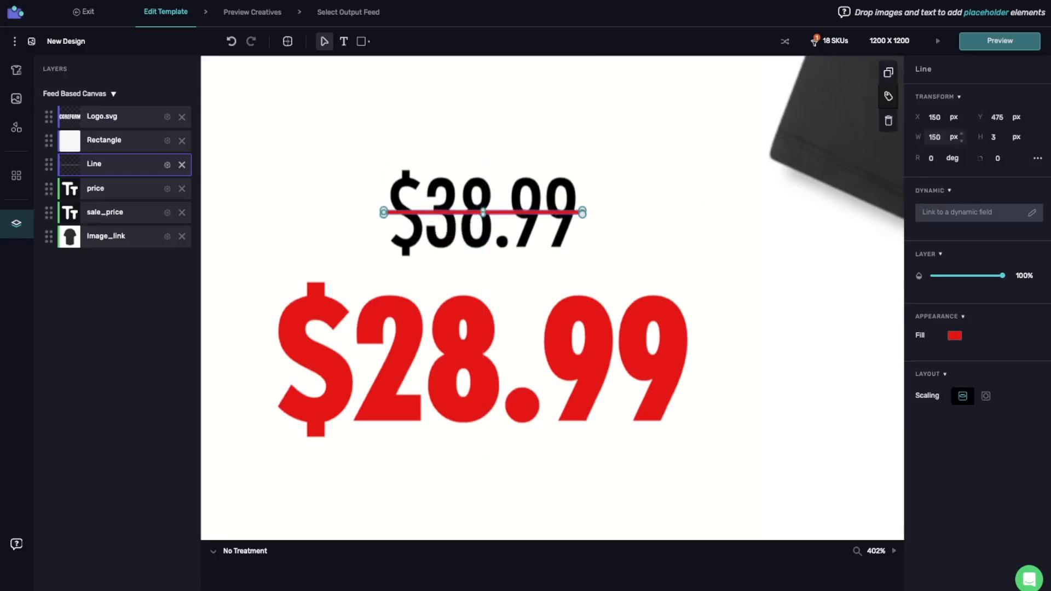
double_click(932, 136)
type("160")
key("Return")
scroll(536, 294, "down", 10)
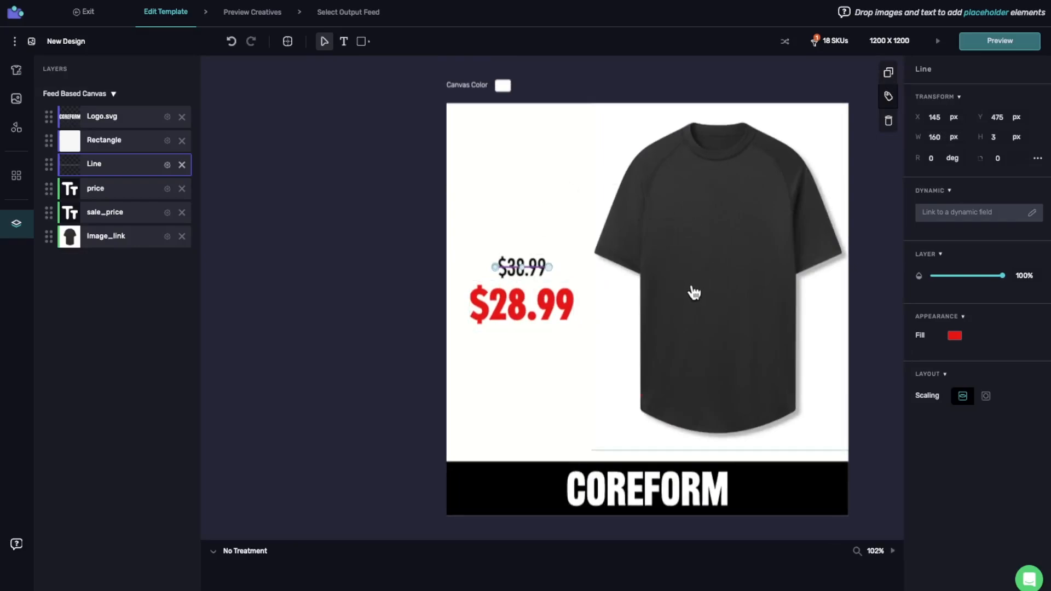
left_click(678, 74)
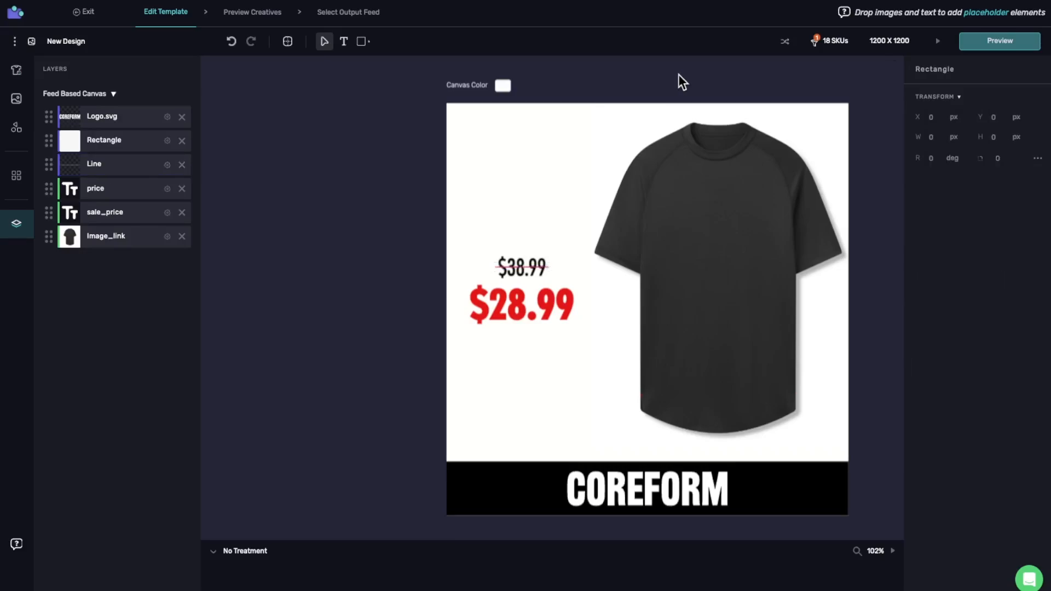
- On another feed product, extend the image_link frame down to the black band, about 1042 px high, and remove the image's background
left_click(782, 52)
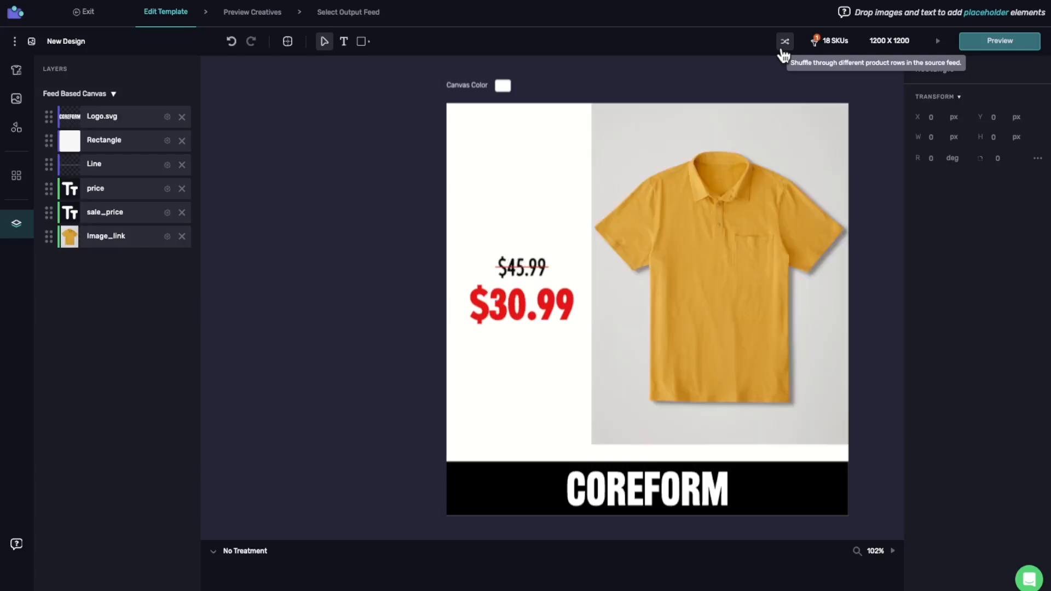
left_click(730, 361)
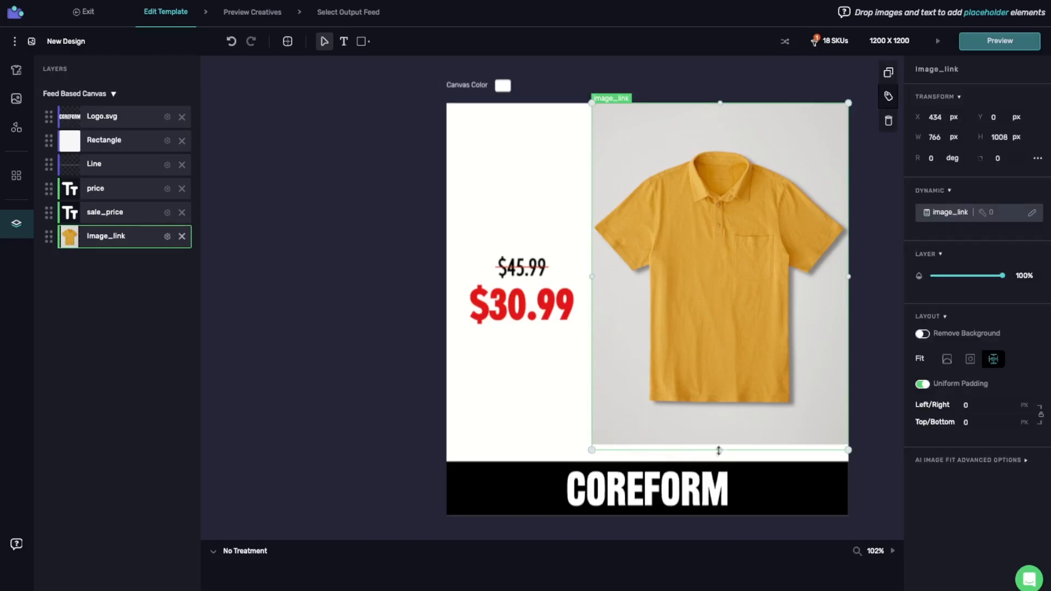
left_click_drag(718, 450, 718, 461)
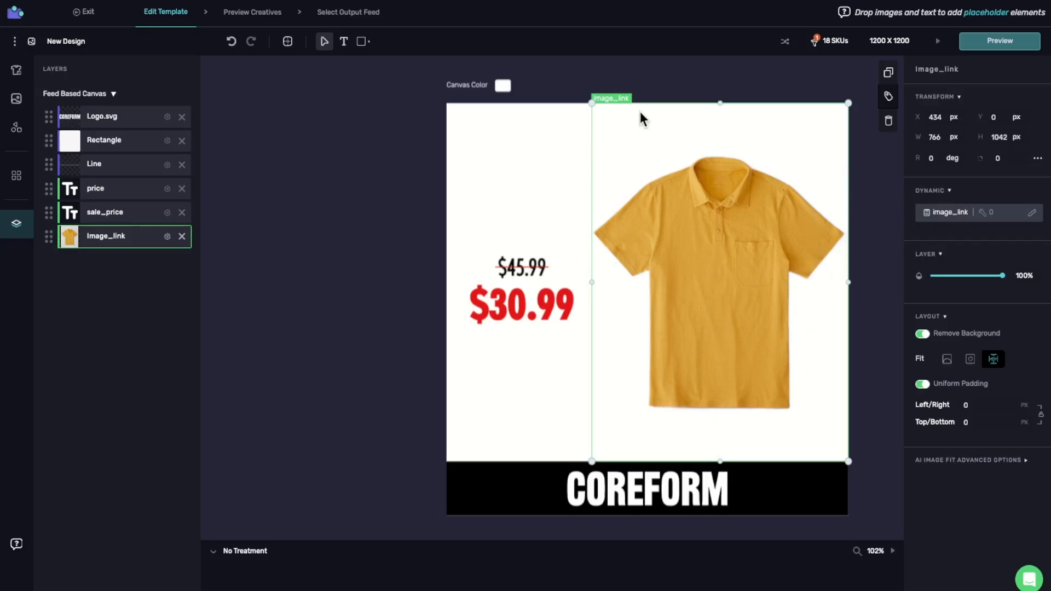
- Set the canvas color to light gray #E5E2E2
left_click(501, 88)
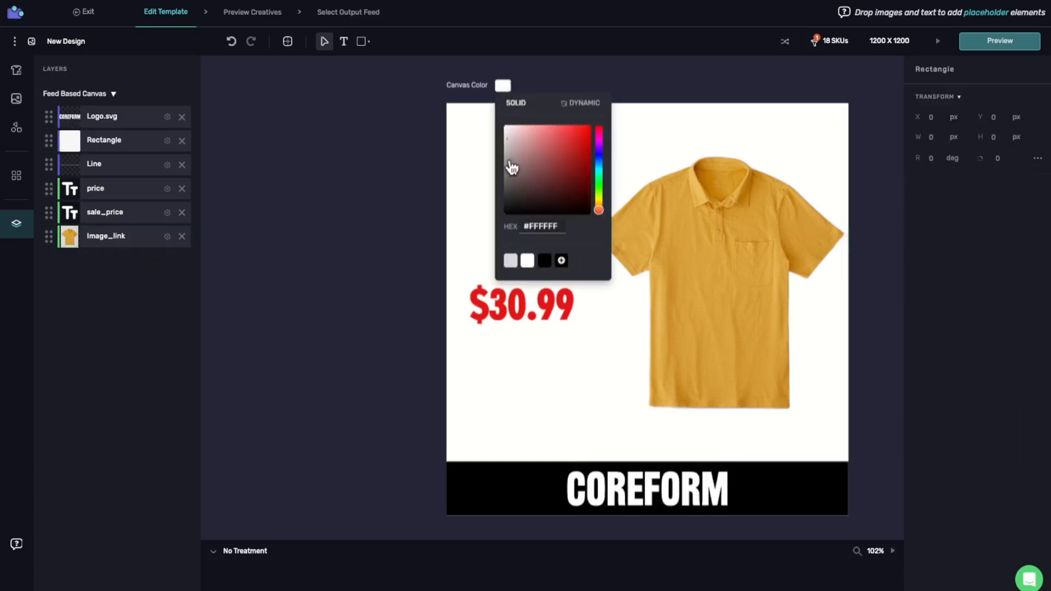
left_click(504, 139)
left_click_drag(504, 139, 504, 143)
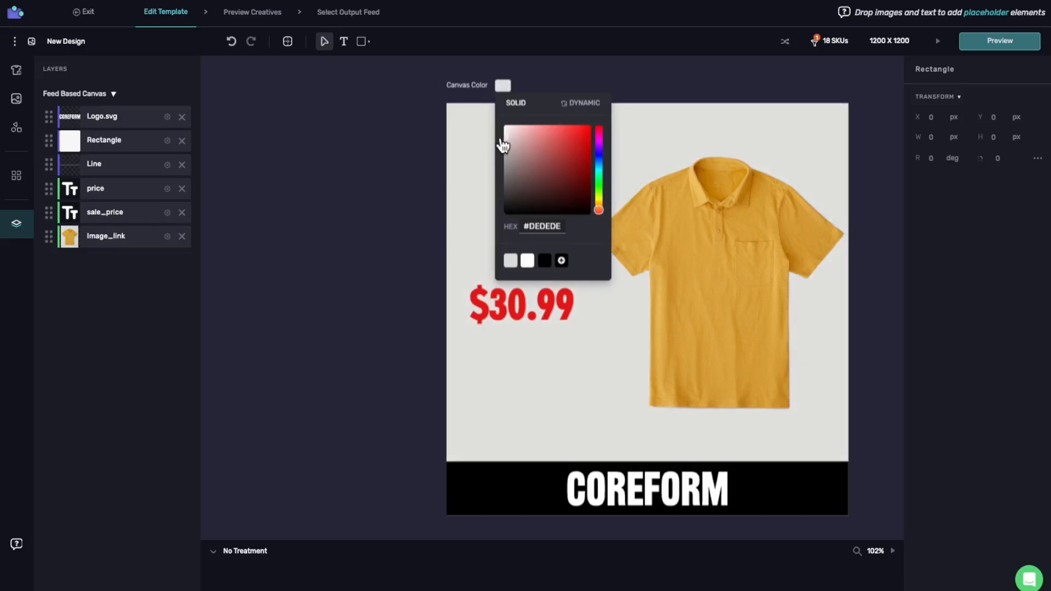
left_click(506, 141)
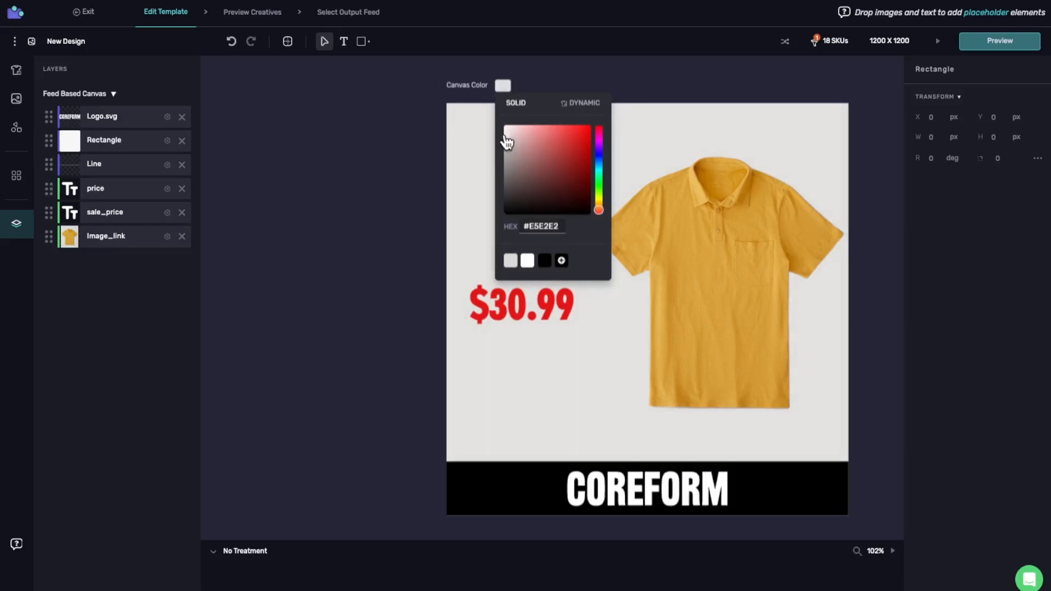
left_click(402, 160)
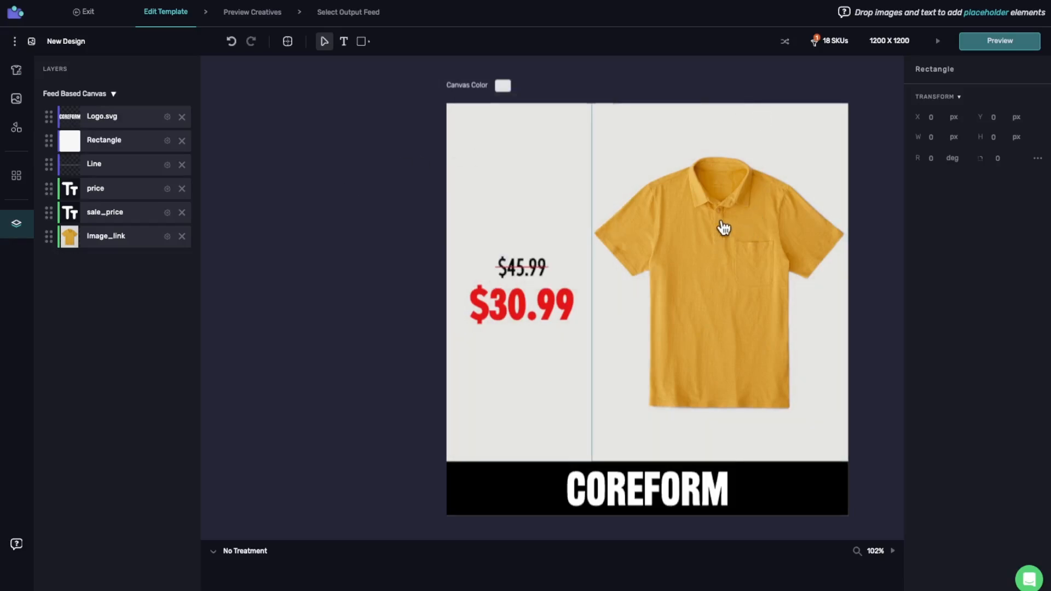
- Move the image_link layer to about X 420 px, shuffling through feed products to check how they fit the layout
left_click(785, 47)
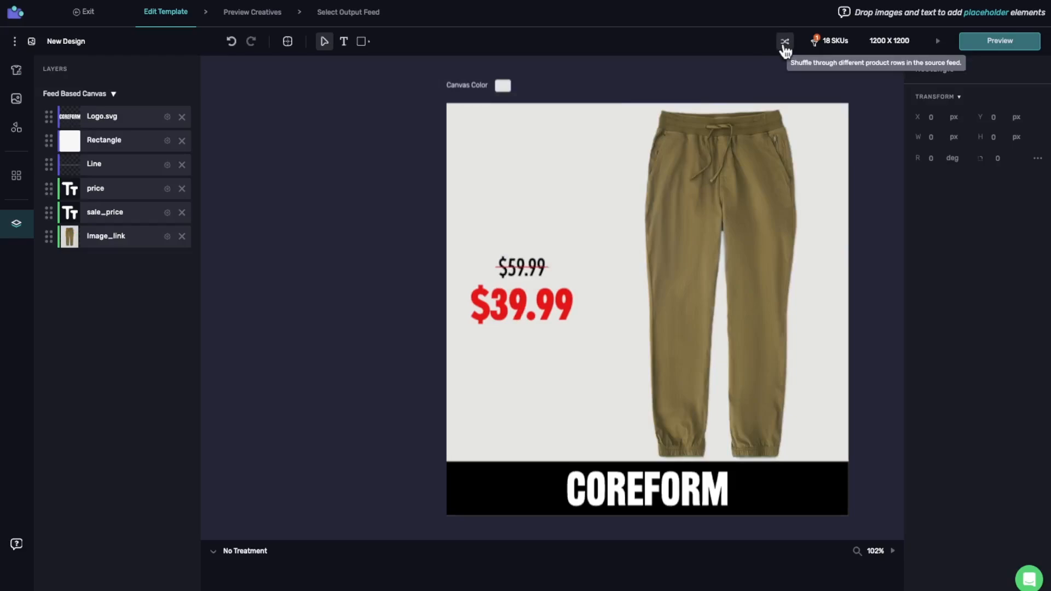
left_click(785, 48)
left_click(785, 49)
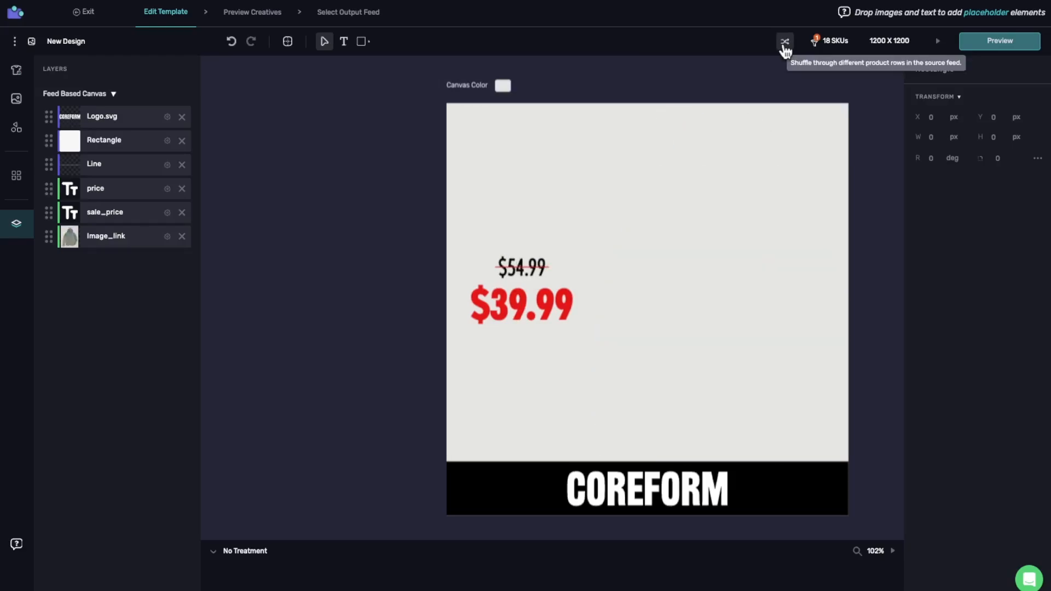
left_click(785, 48)
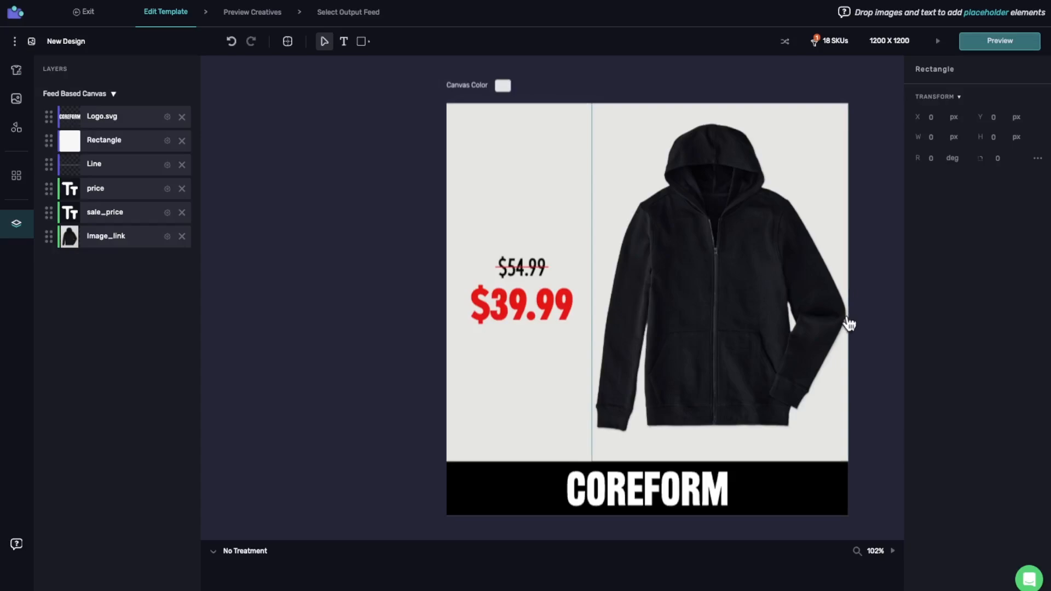
left_click(792, 313)
left_click_drag(794, 315, 792, 315)
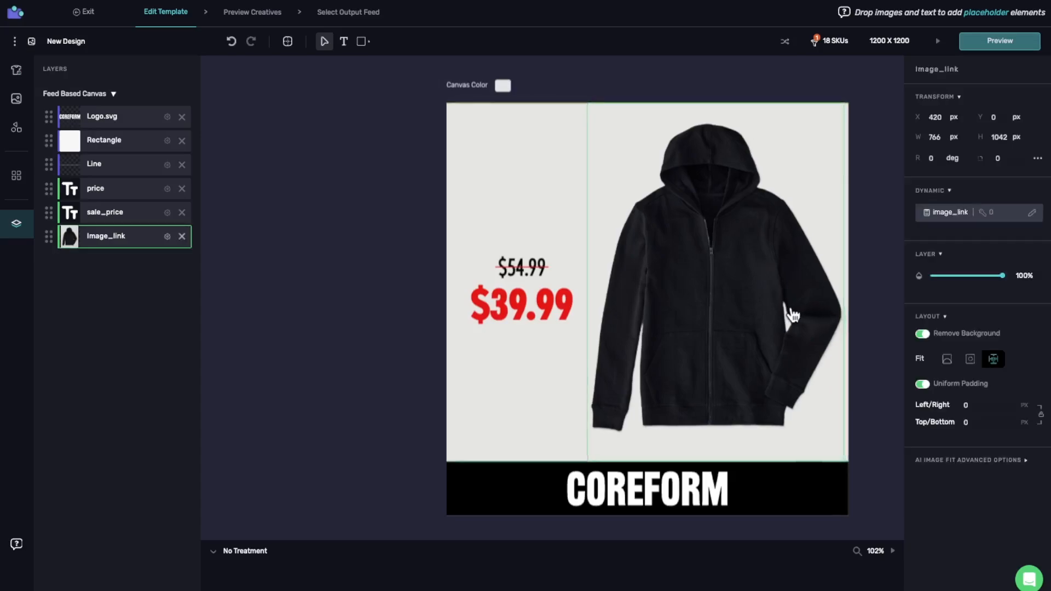
left_click(784, 42)
left_click(784, 42)
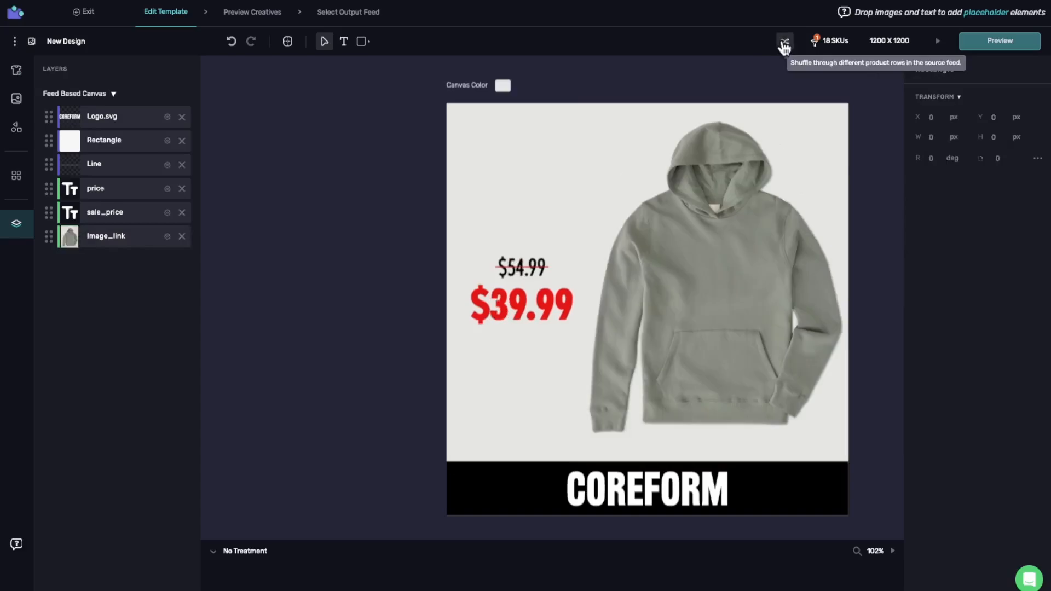
left_click(784, 42)
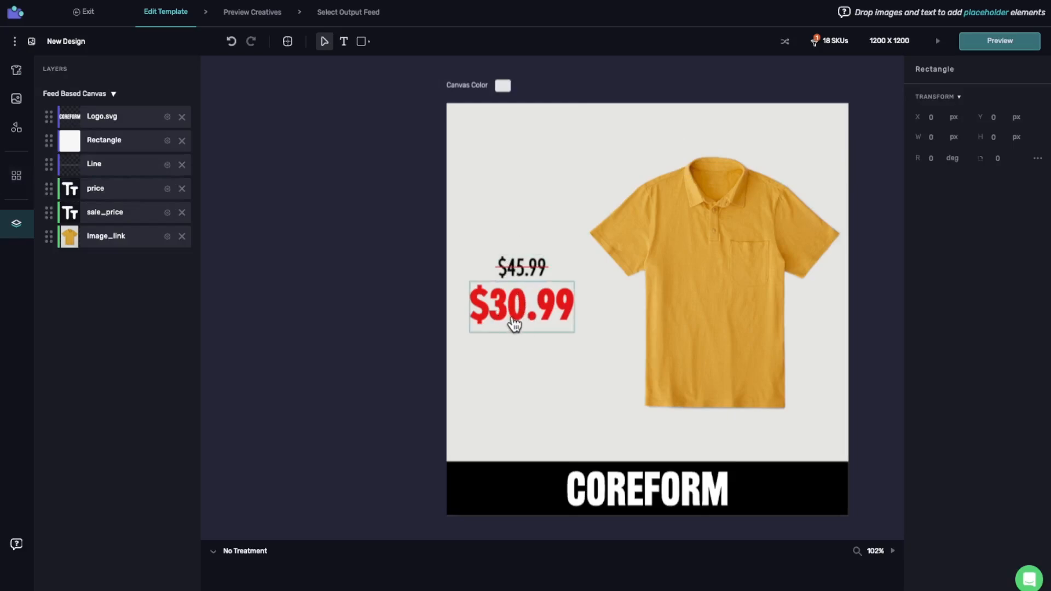
- Browse the library's Shape, Mockup and Layout categories and the Frames - Line collection for a line element to frame the price
left_click(13, 181)
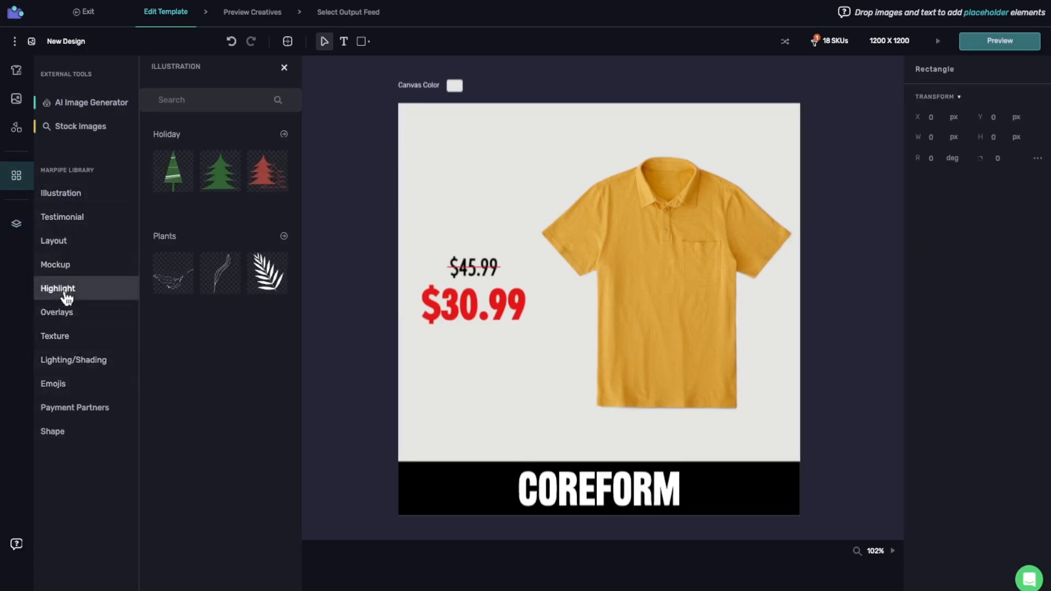
left_click(65, 430)
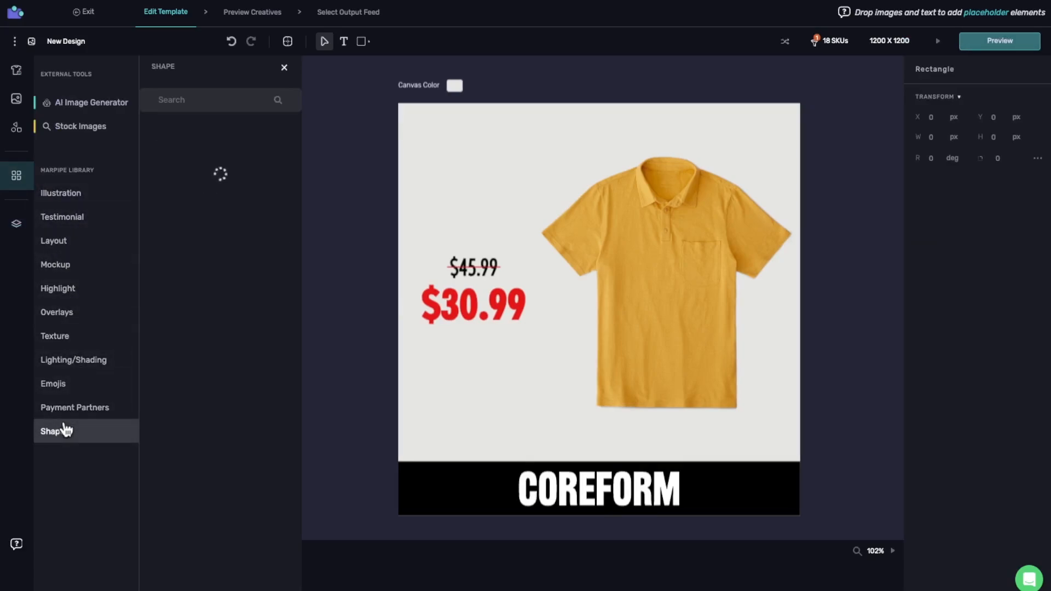
scroll(211, 405, "down", 5)
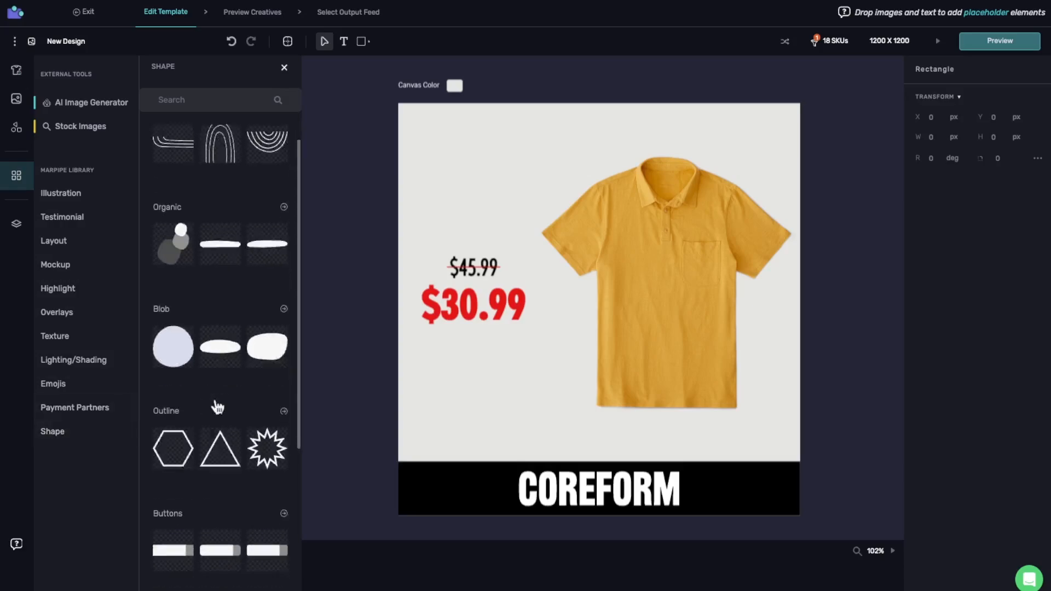
scroll(217, 406, "down", 3)
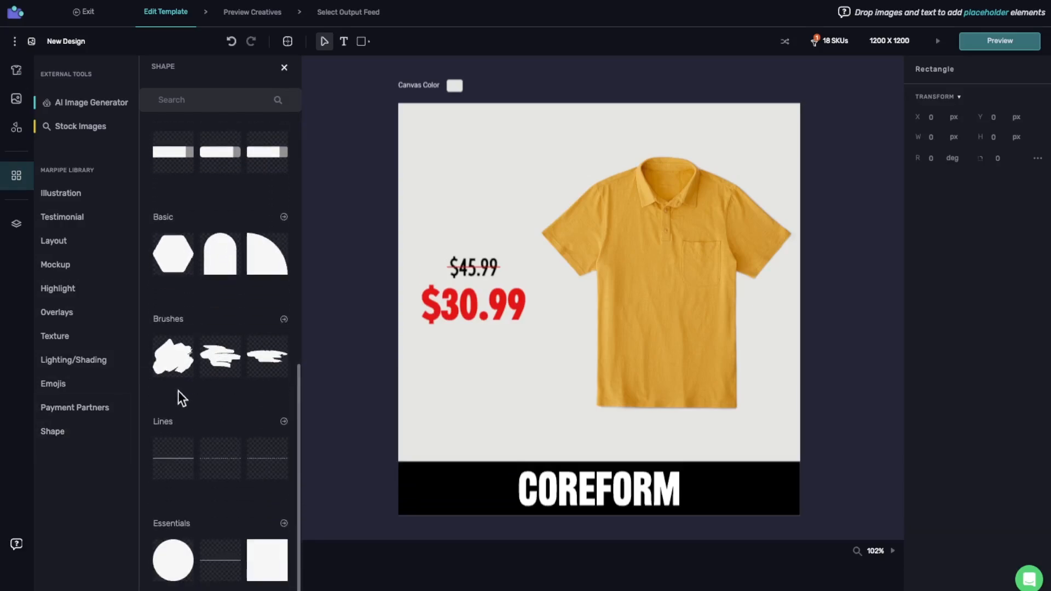
scroll(193, 178, "up", 4)
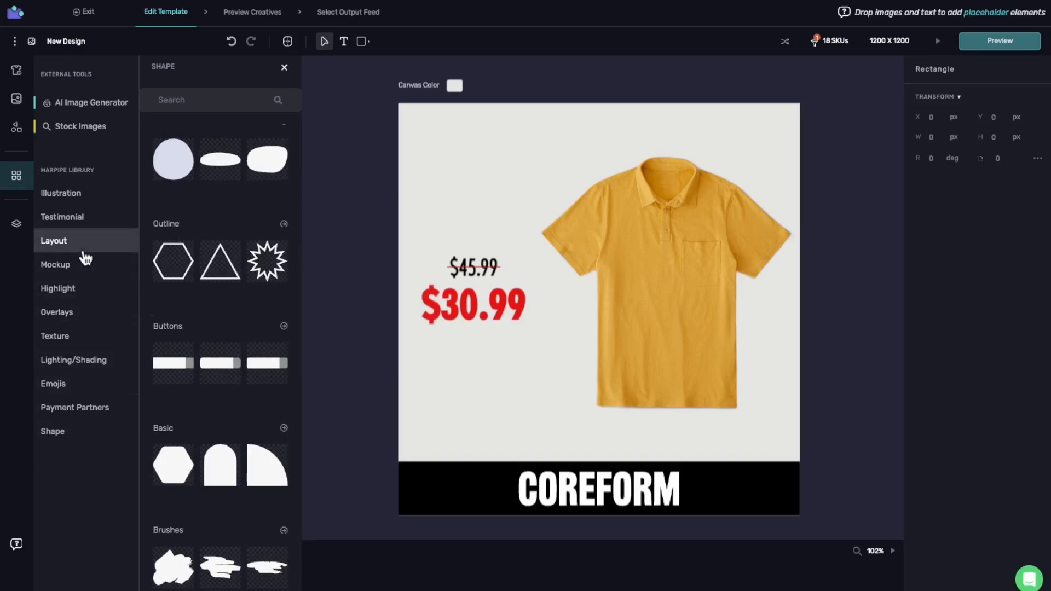
left_click(88, 275)
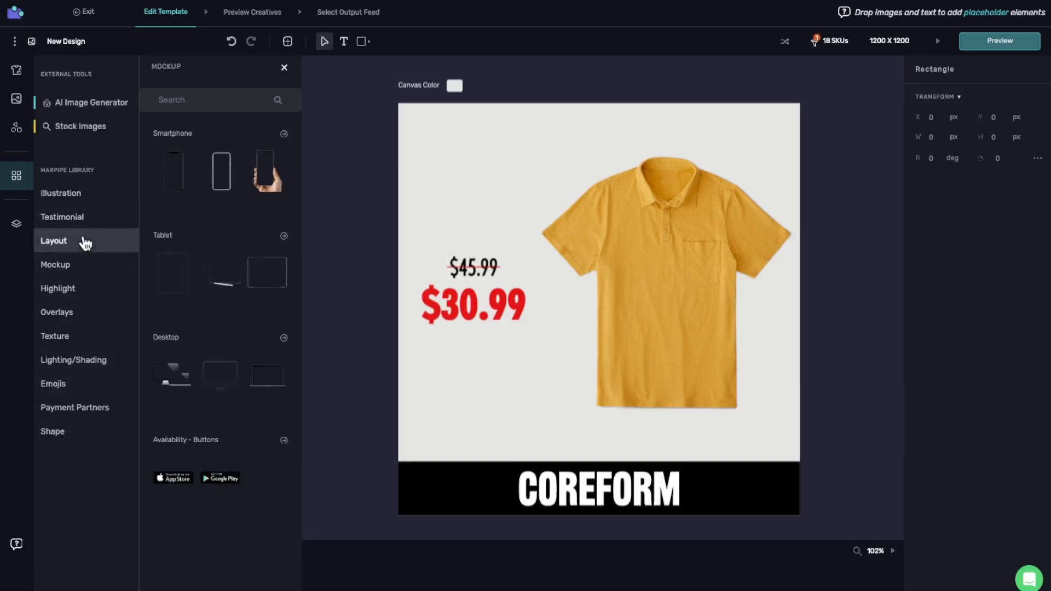
left_click(63, 242)
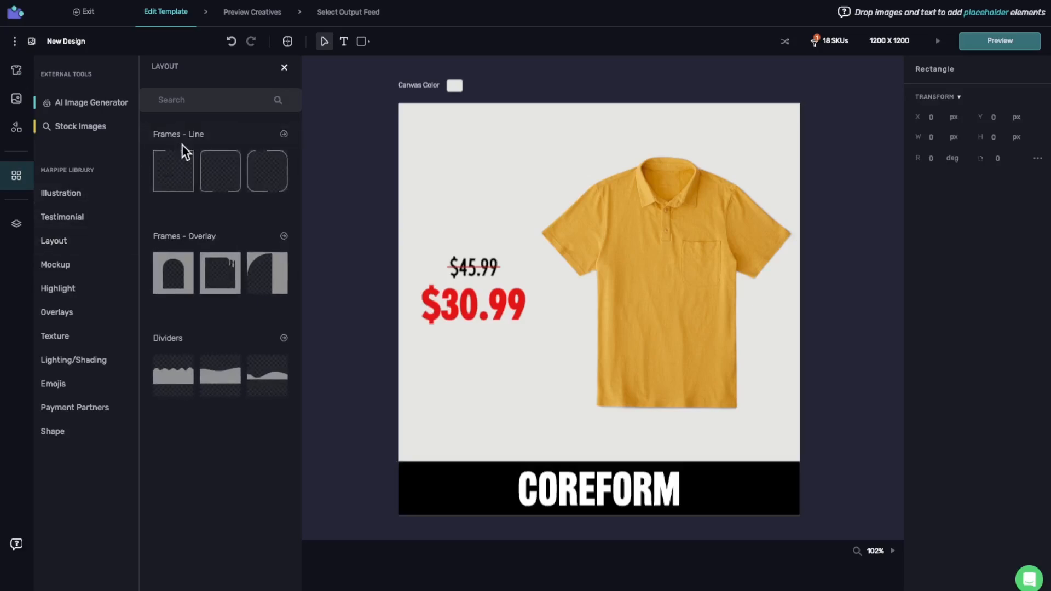
left_click(235, 141)
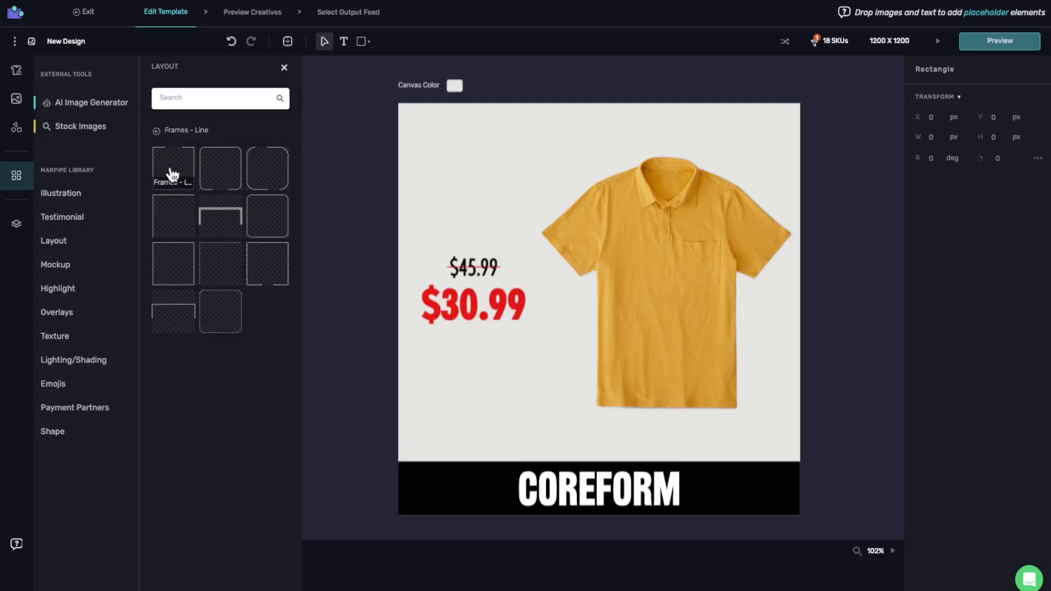
- Try a Frames - Line frame around the price, rotated to 270 degrees and enlarged to about 1220 px, and delete it
left_click_drag(173, 174, 593, 270)
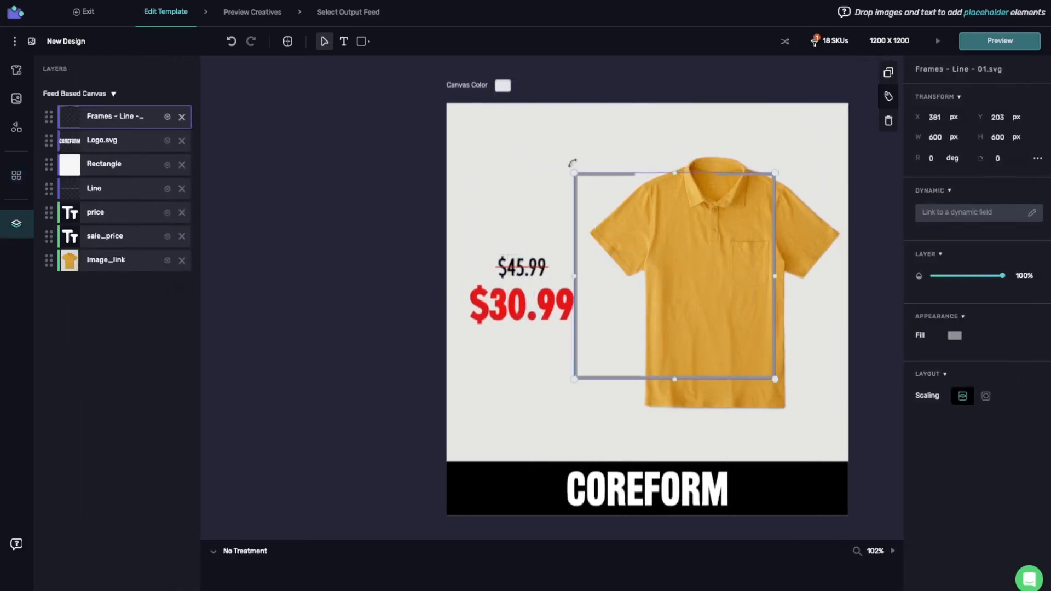
left_click_drag(572, 163, 565, 327)
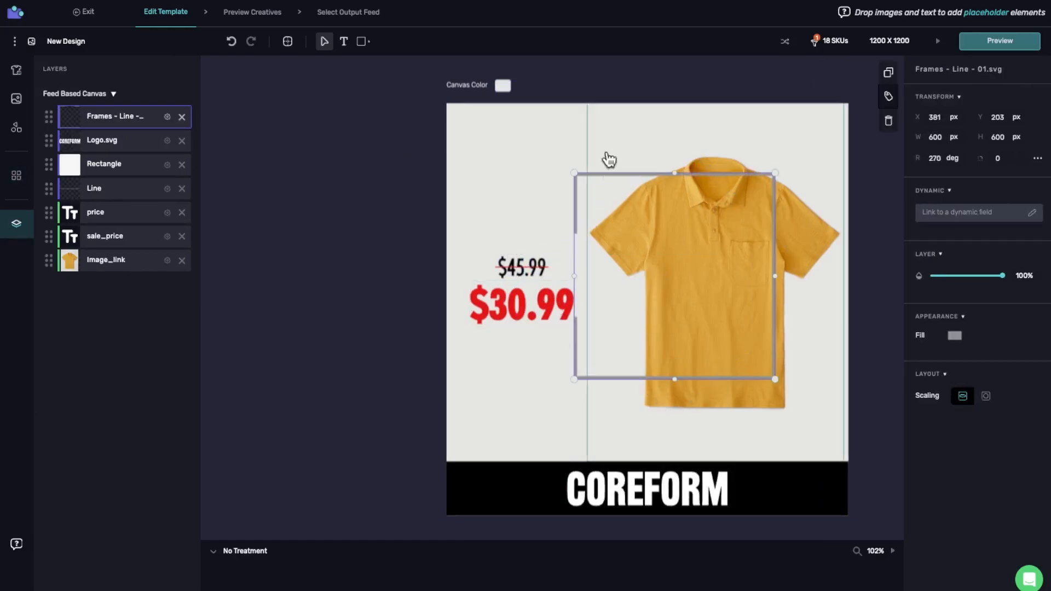
left_click_drag(629, 183, 714, 148)
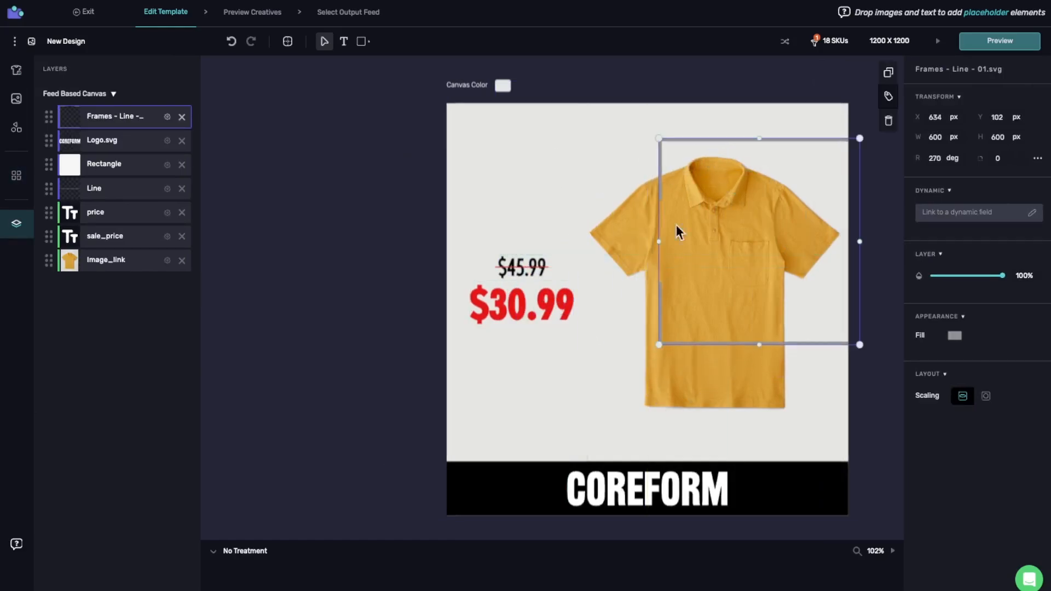
left_click_drag(658, 345, 423, 499)
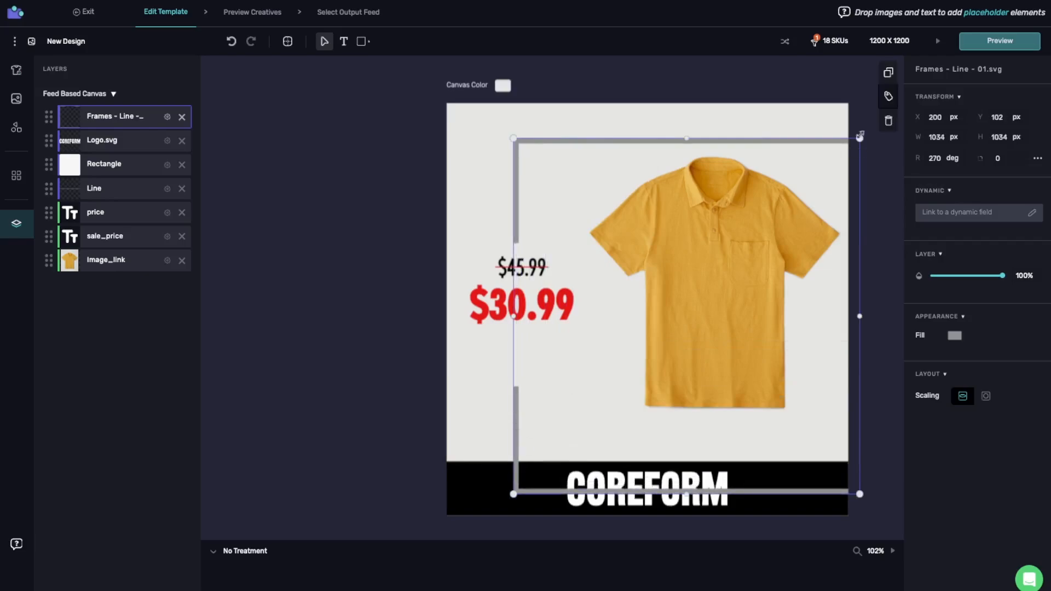
left_click_drag(859, 138, 909, 74)
left_click_drag(514, 133, 514, 142)
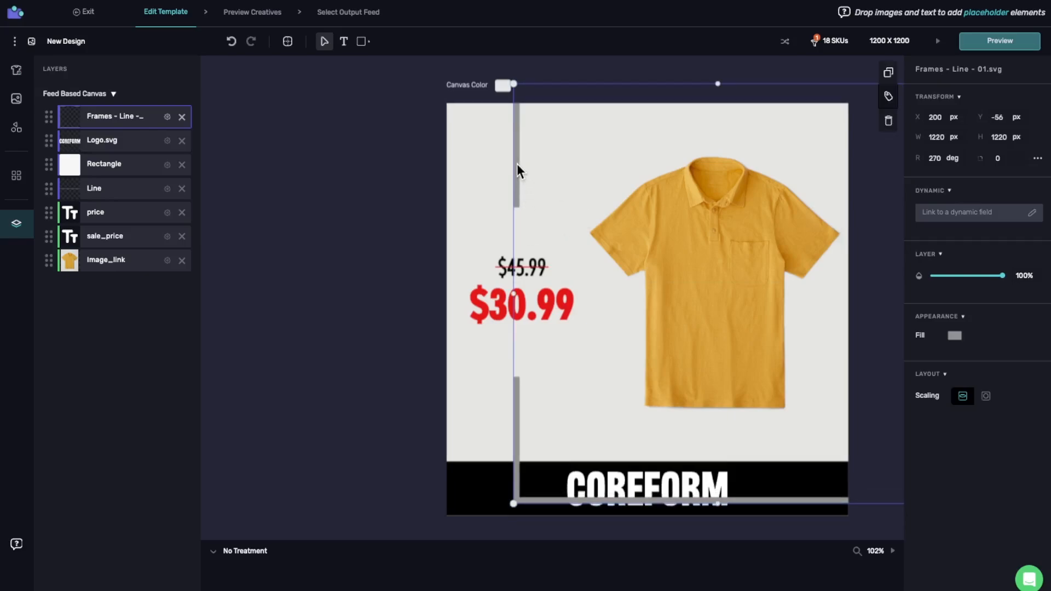
key("Delete")
- Add a line, rotate it to 90 degrees and place it below the sale price at about X -75, Y 975 px
left_click(363, 42)
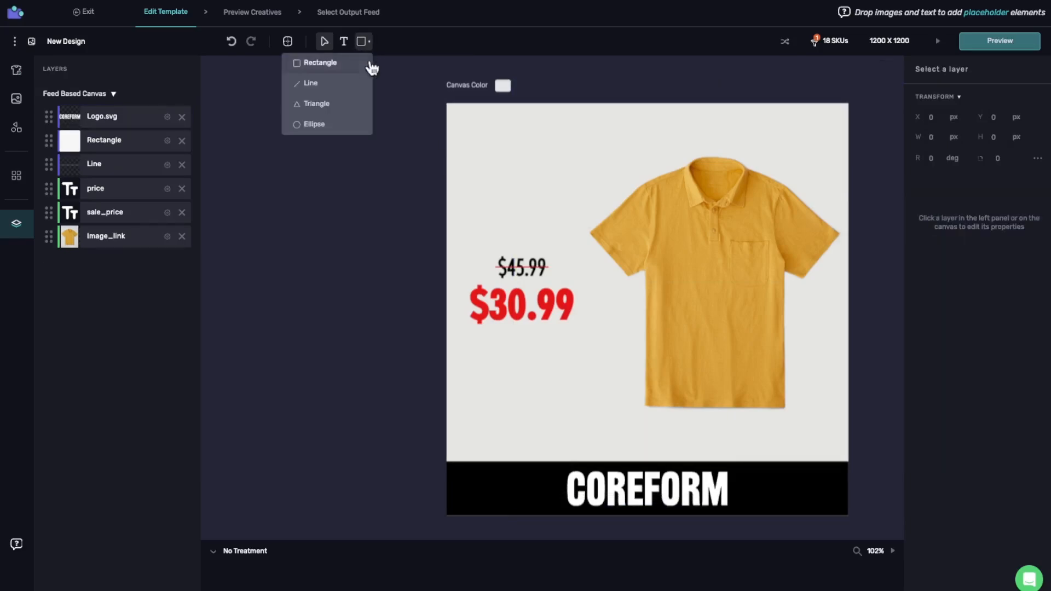
left_click(320, 83)
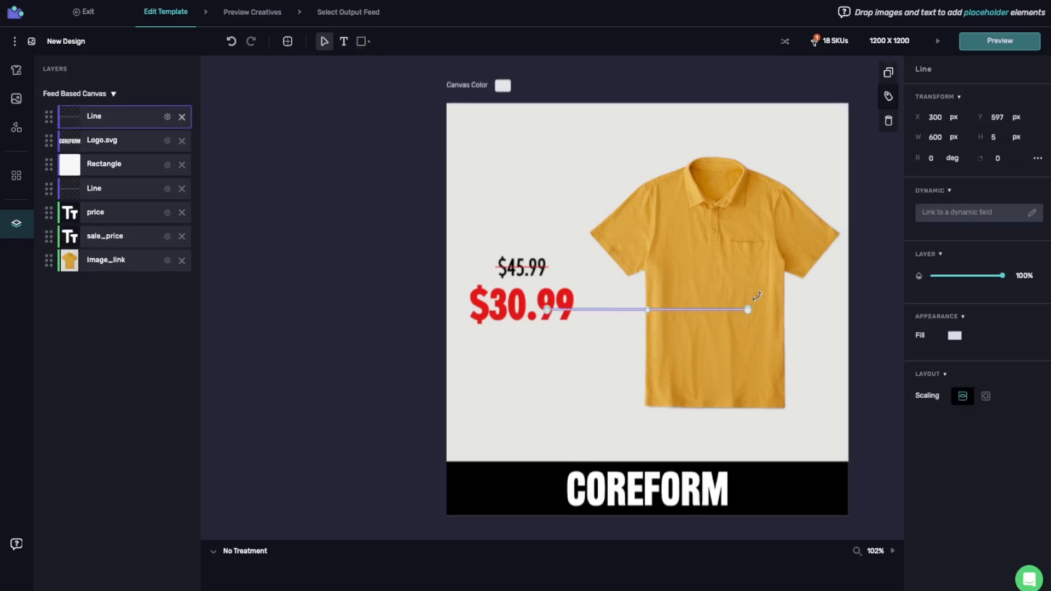
left_click_drag(757, 297, 638, 437)
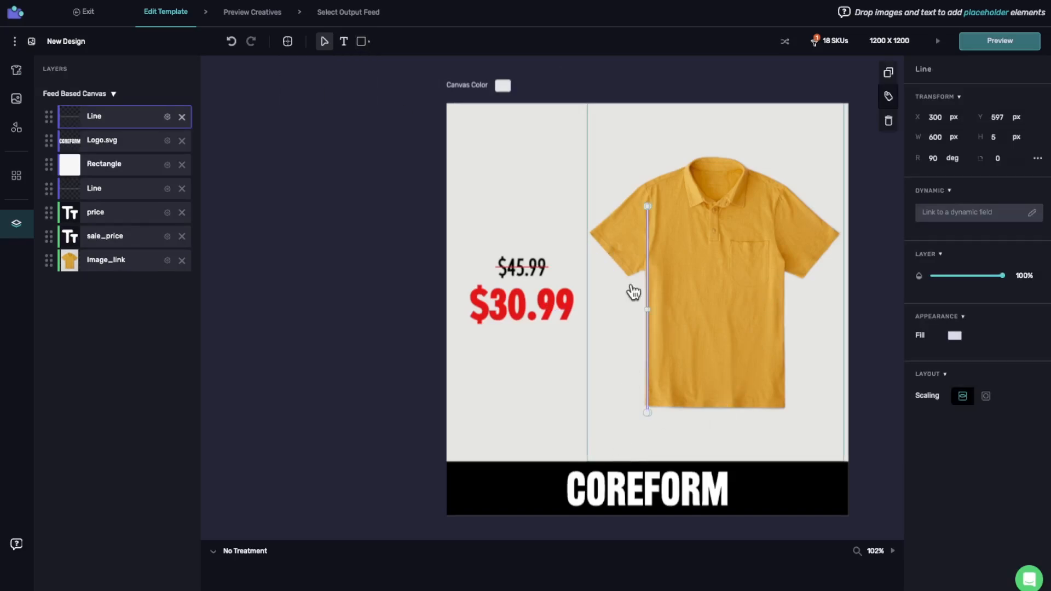
scroll(632, 268, "up", 5)
scroll(632, 267, "up", 2)
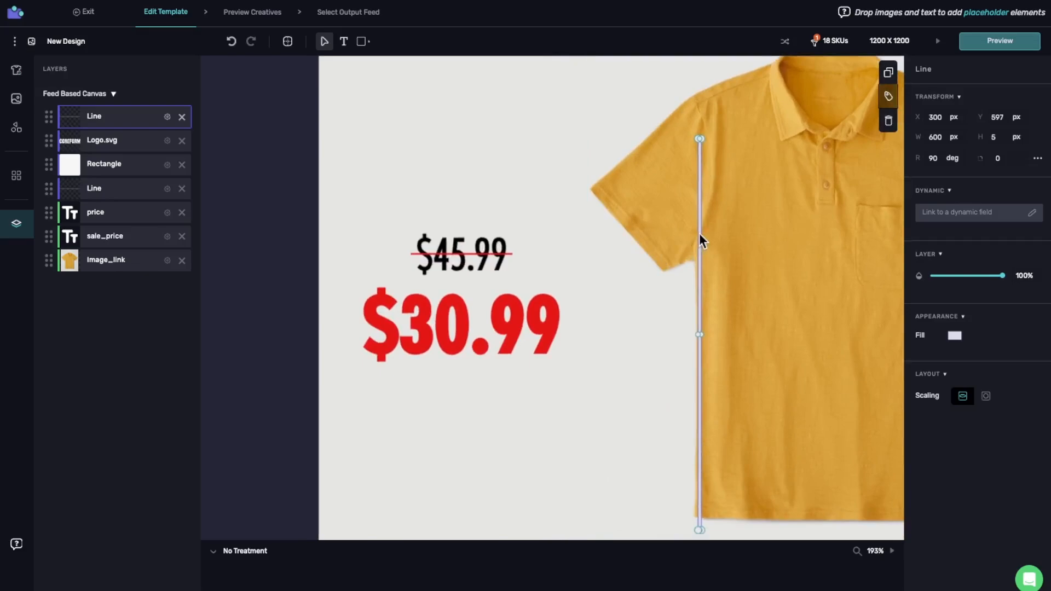
left_click_drag(698, 233, 462, 481)
scroll(462, 399, "down", 2)
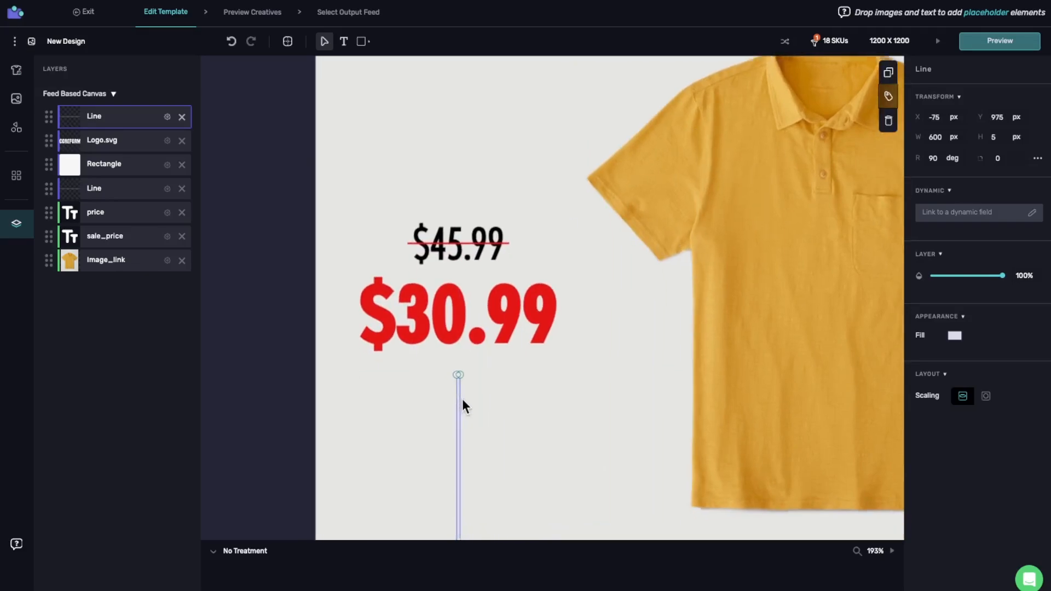
scroll(462, 406, "down", 3)
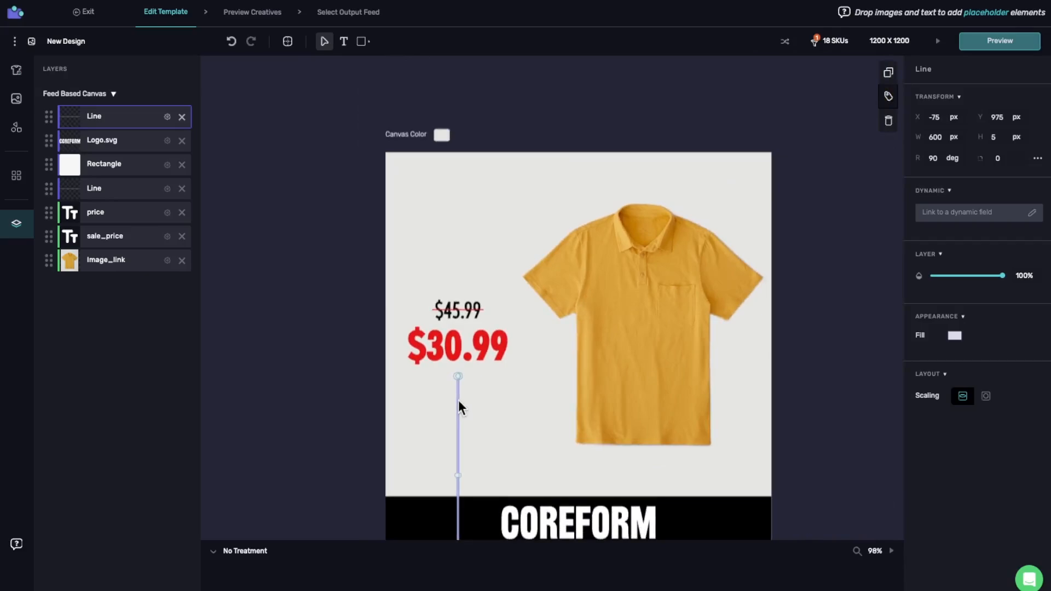
- Duplicate the vertical line and move the copy above the struck-through price, to about Y 105 px
key("ctrl+d")
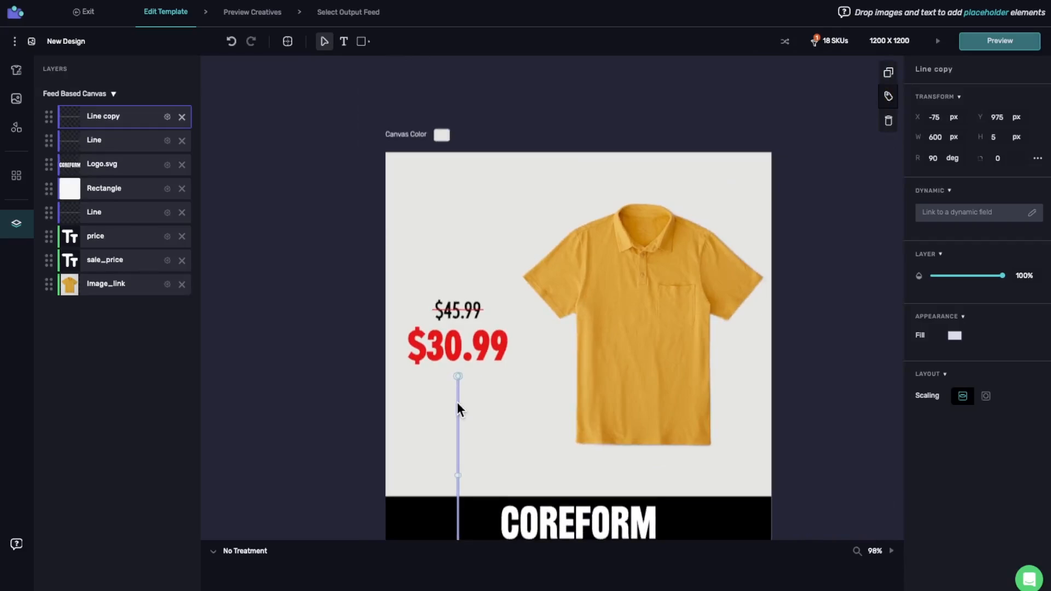
left_click_drag(454, 383, 448, 113)
- Set the fill of both vertical lines to black #000000
left_click(955, 334)
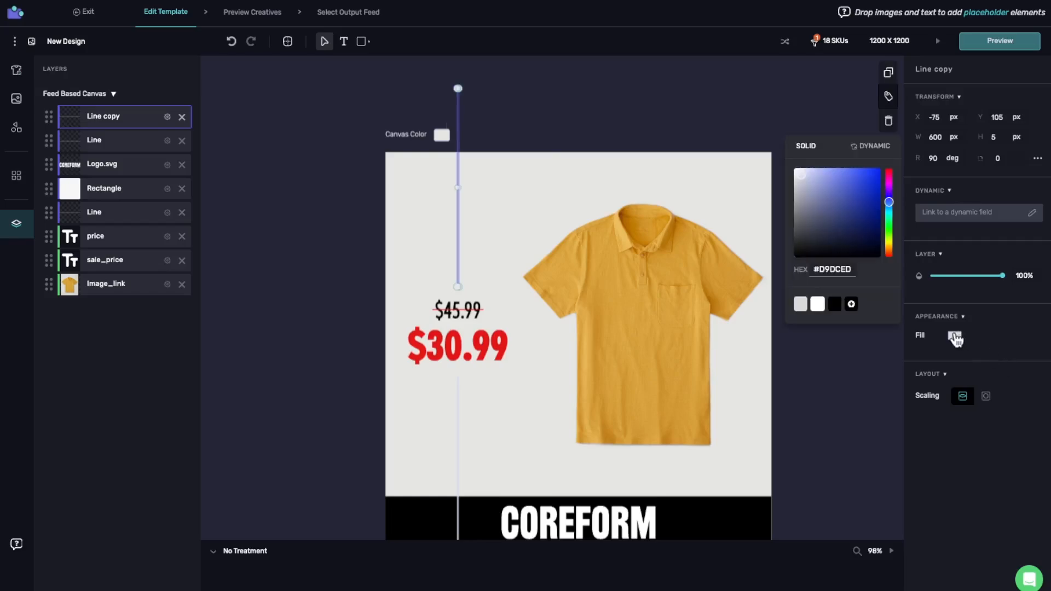
left_click(834, 304)
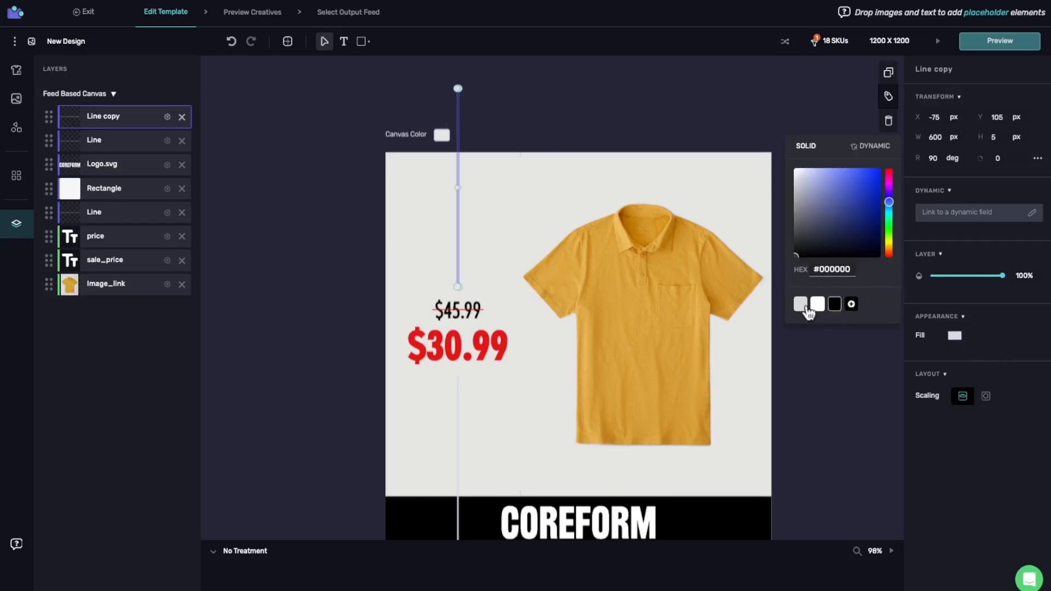
left_click(457, 437)
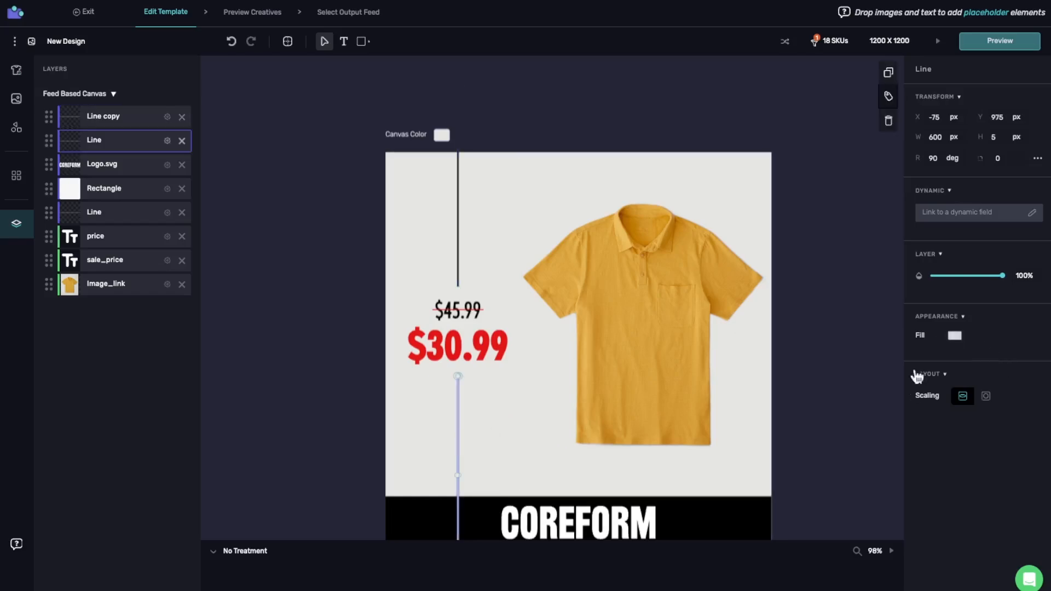
left_click(955, 336)
left_click(834, 304)
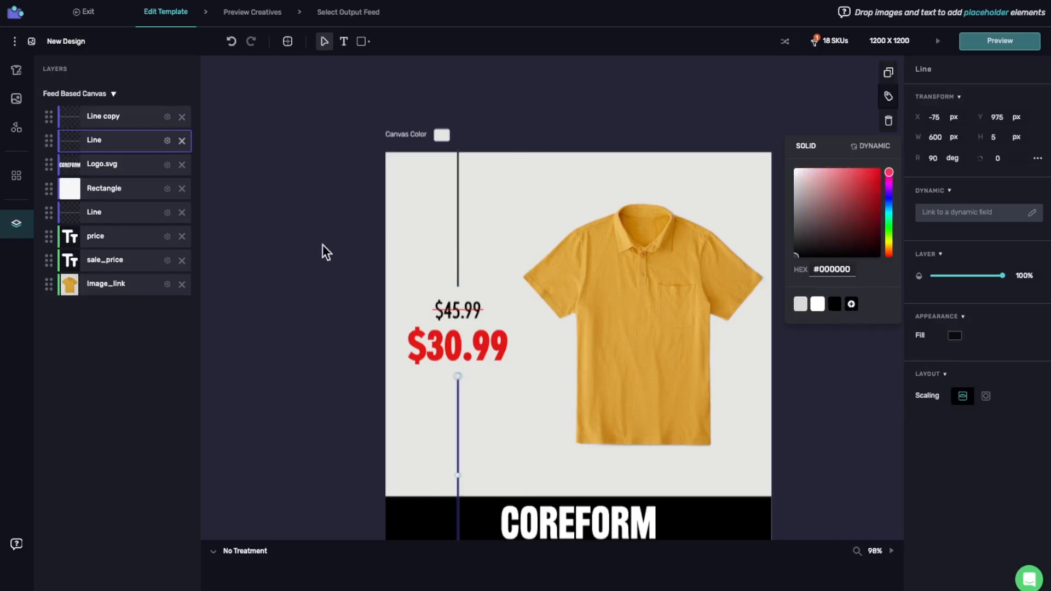
left_click(347, 395)
- Reorder the layers so both vertical lines sit beneath the logo and the black Rectangle band
scroll(380, 414, "down", 3)
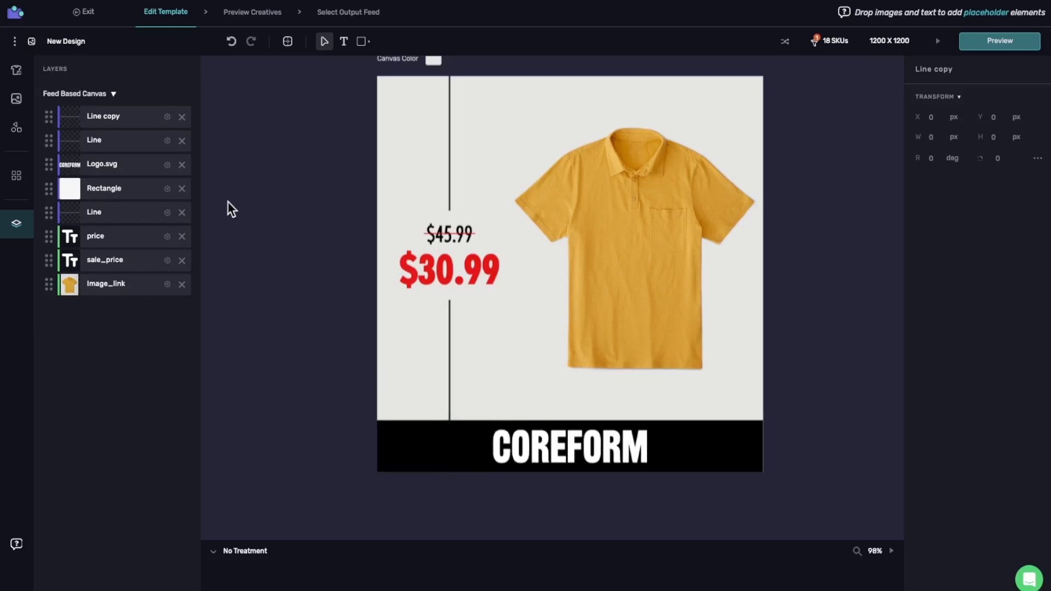
left_click(450, 325)
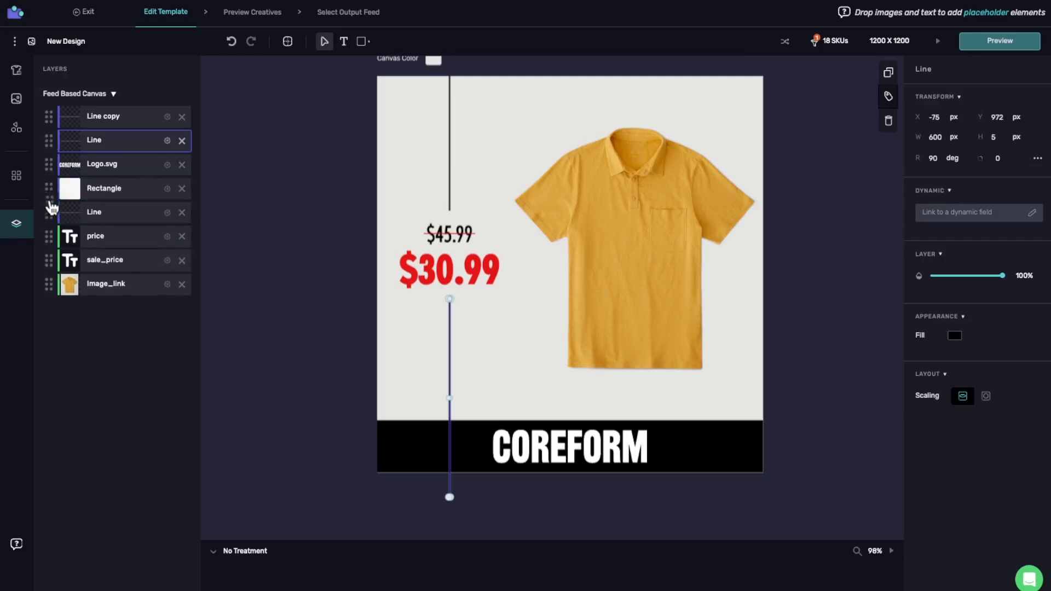
left_click_drag(50, 203, 50, 192)
left_click_drag(49, 116, 49, 169)
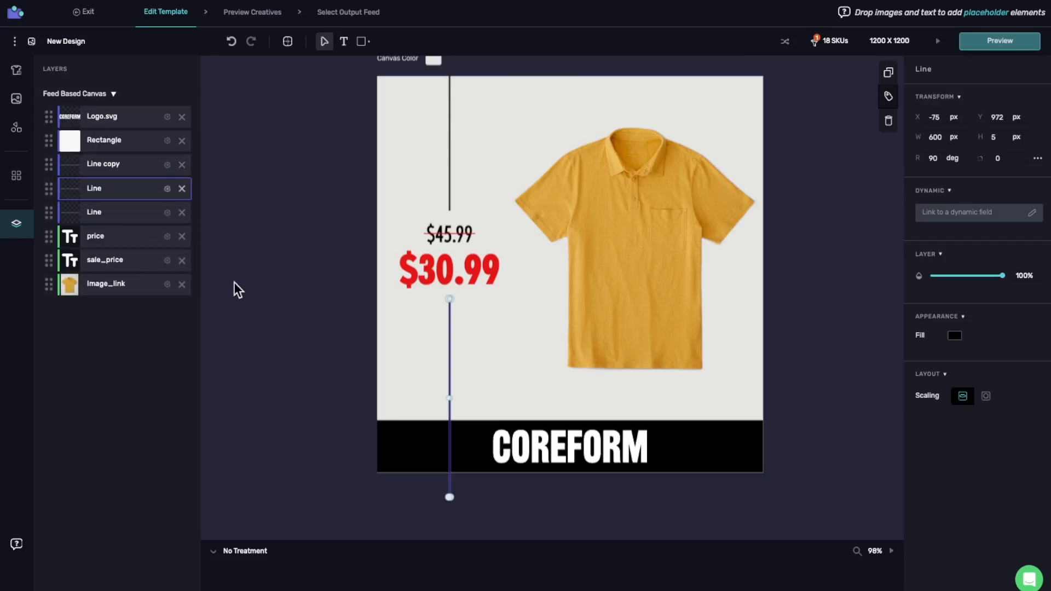
left_click(408, 467)
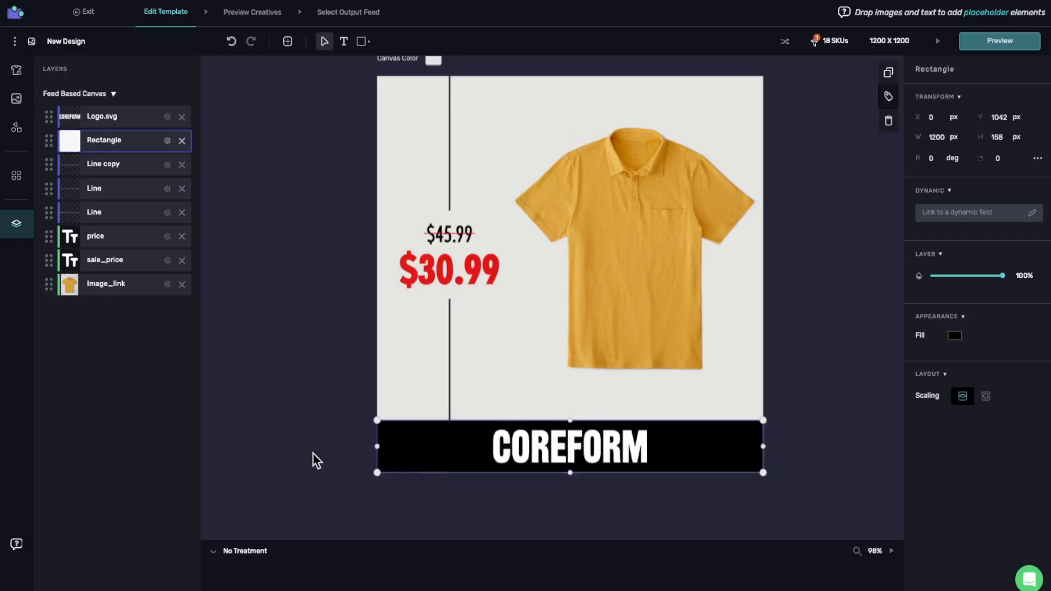
left_click(313, 454)
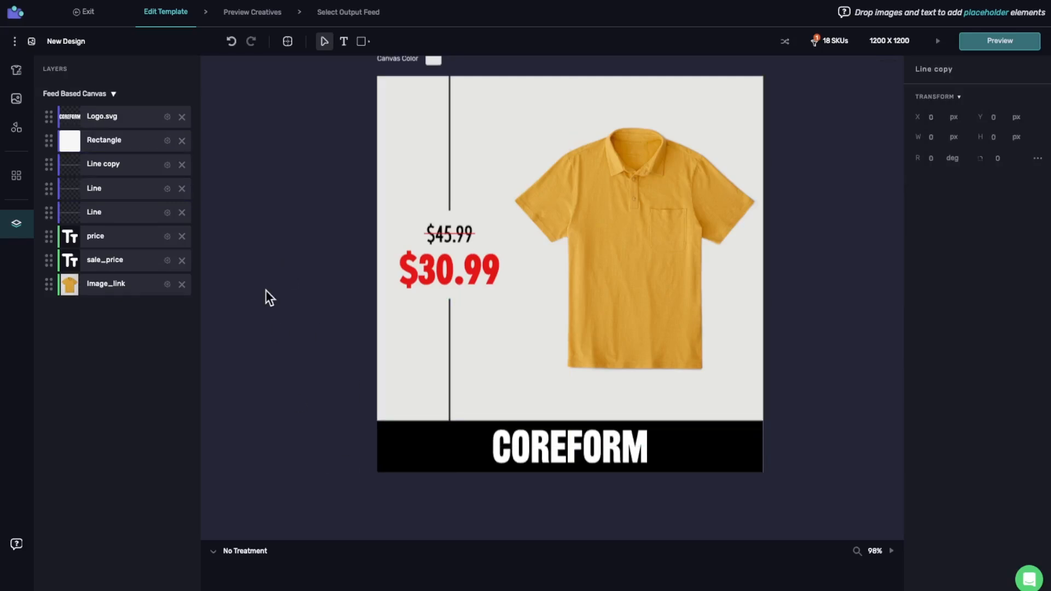
- Search the stock images for "paper texture" and add a light gray paper image to the canvas
left_click(17, 184)
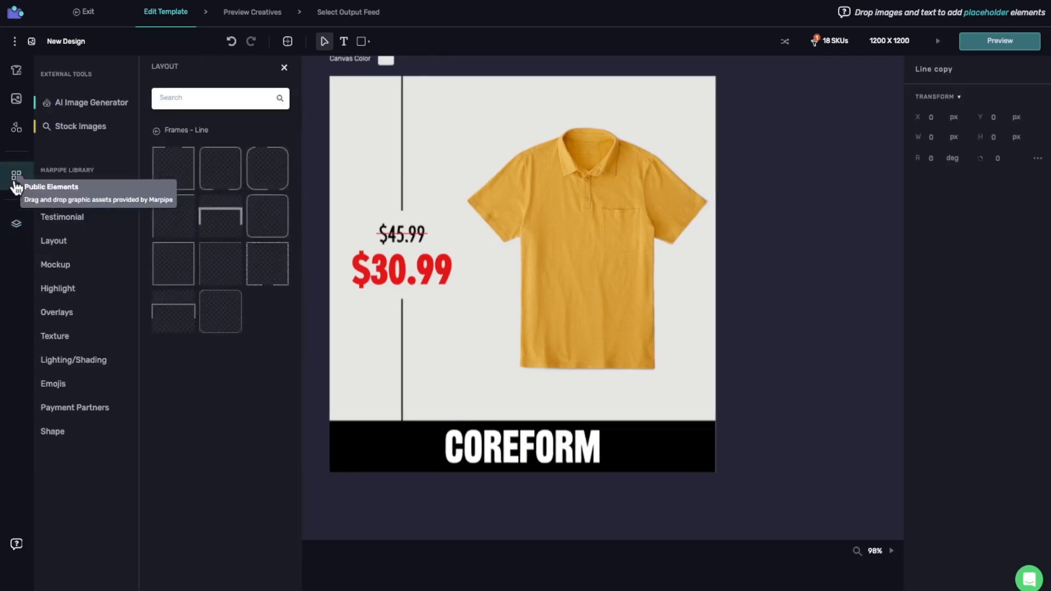
left_click(72, 126)
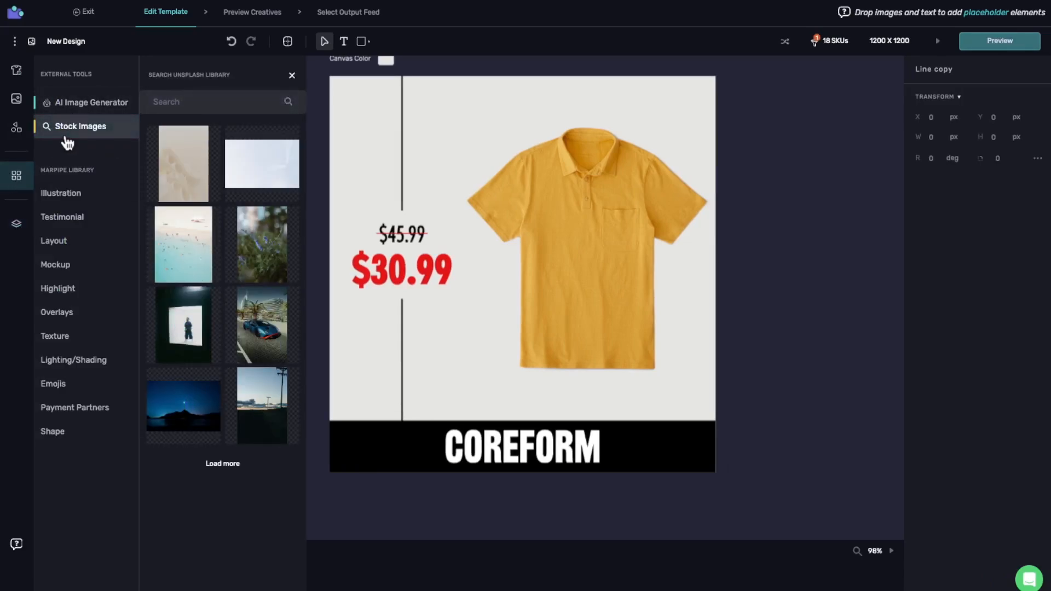
left_click(183, 103)
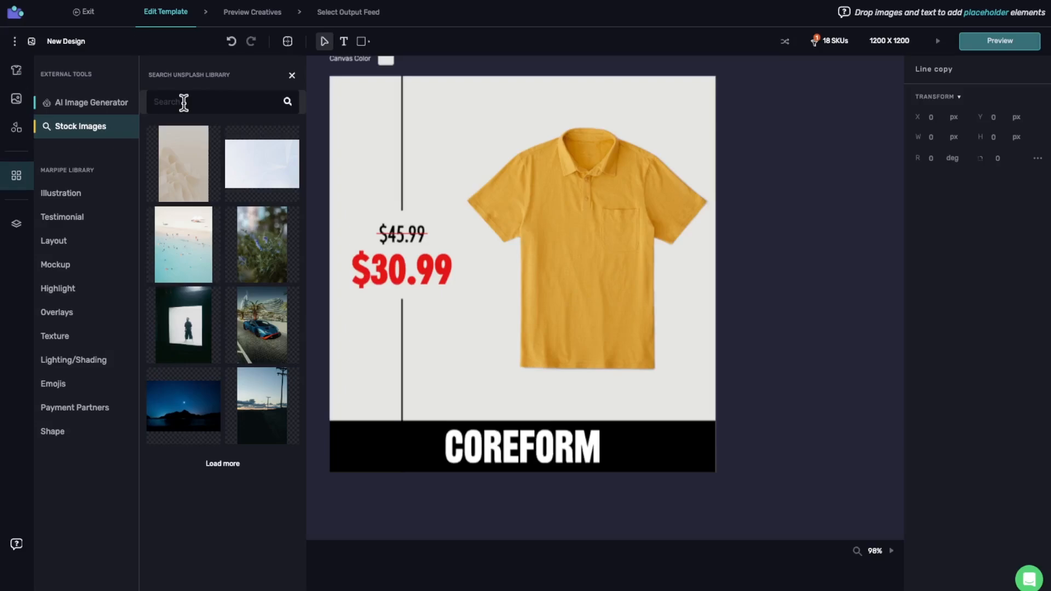
type("paper texture")
key("Return")
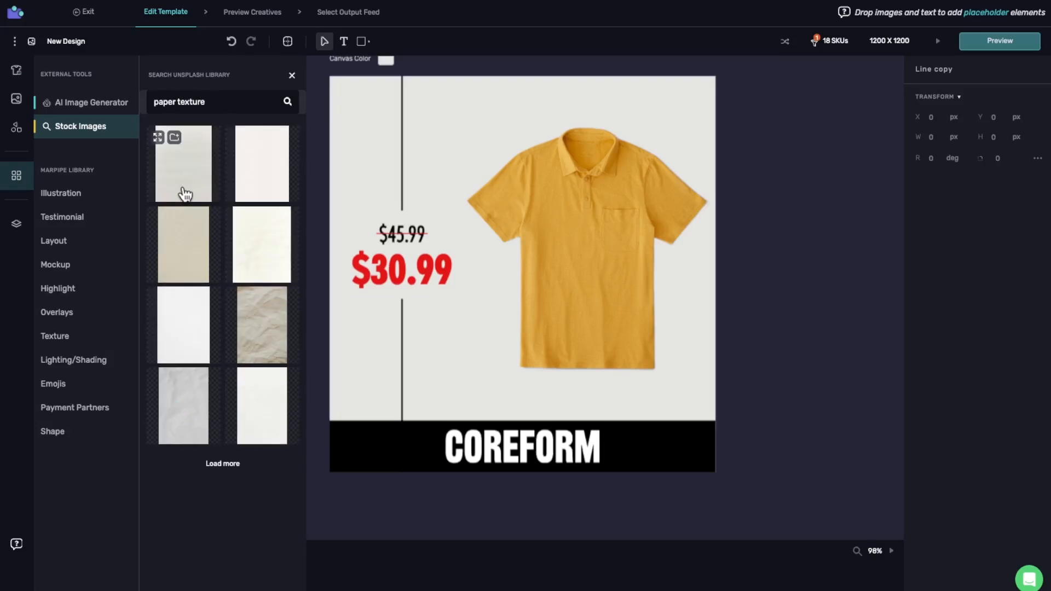
left_click(218, 464)
scroll(200, 352, "down", 3)
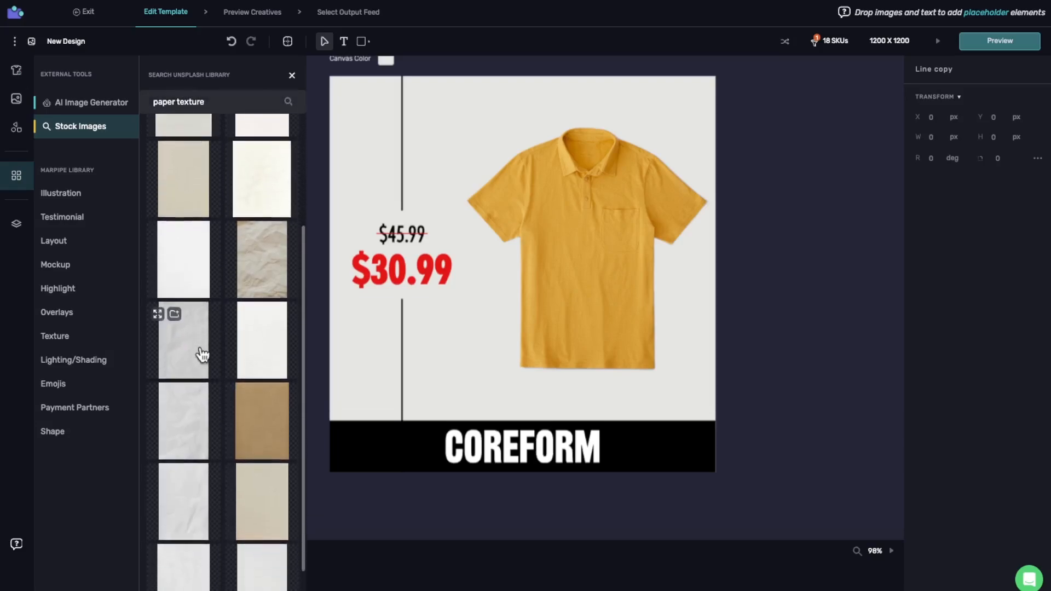
left_click(157, 286)
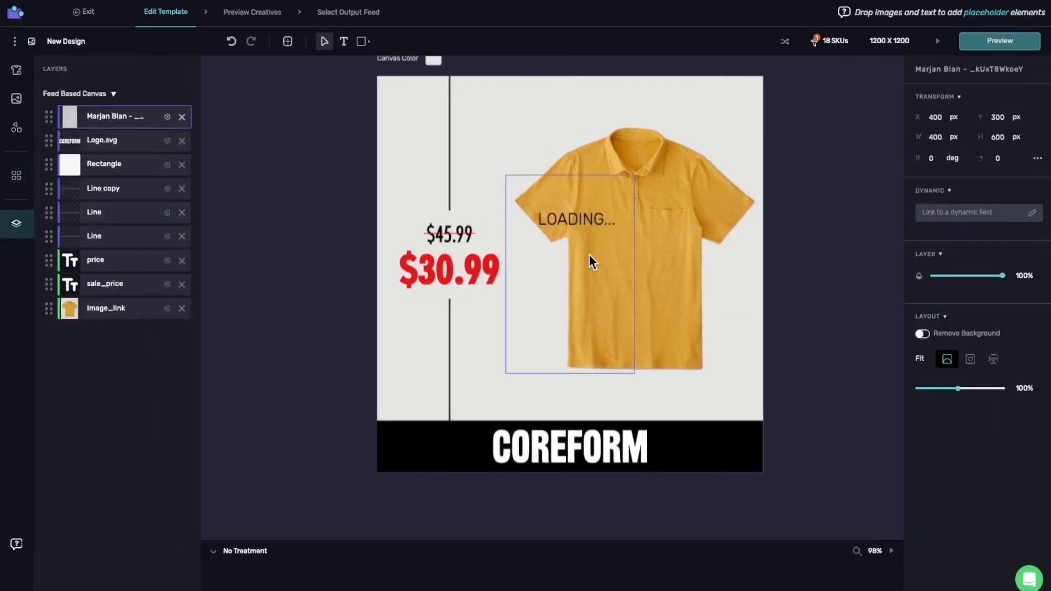
- Align the crumpled paper image to X 0, Y 0 and add a stained gray paper from the stock images at X 400, Y 0
left_click_drag(588, 255, 518, 182)
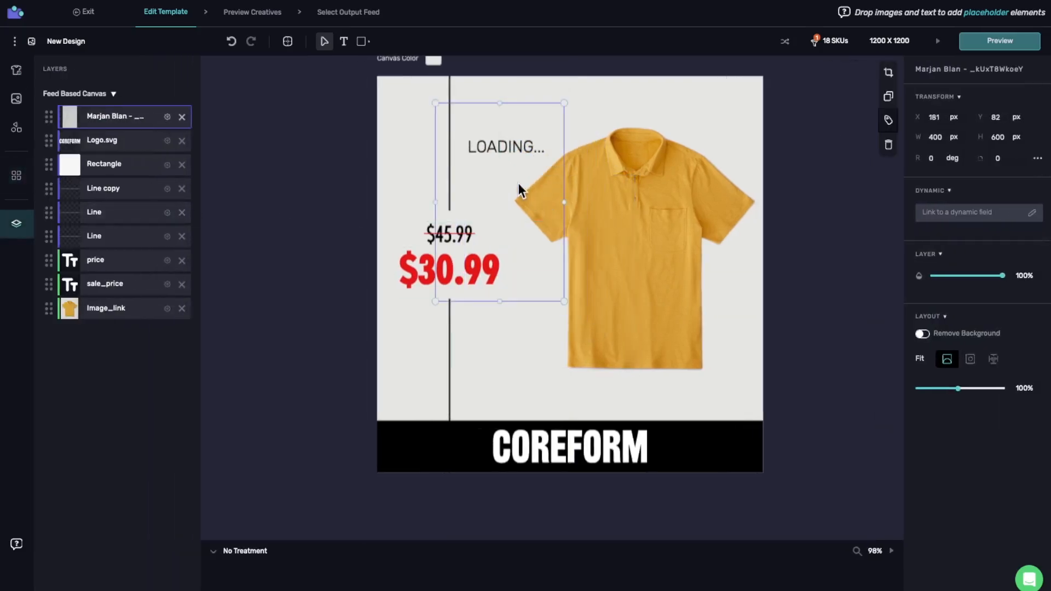
left_click_drag(474, 148, 415, 120)
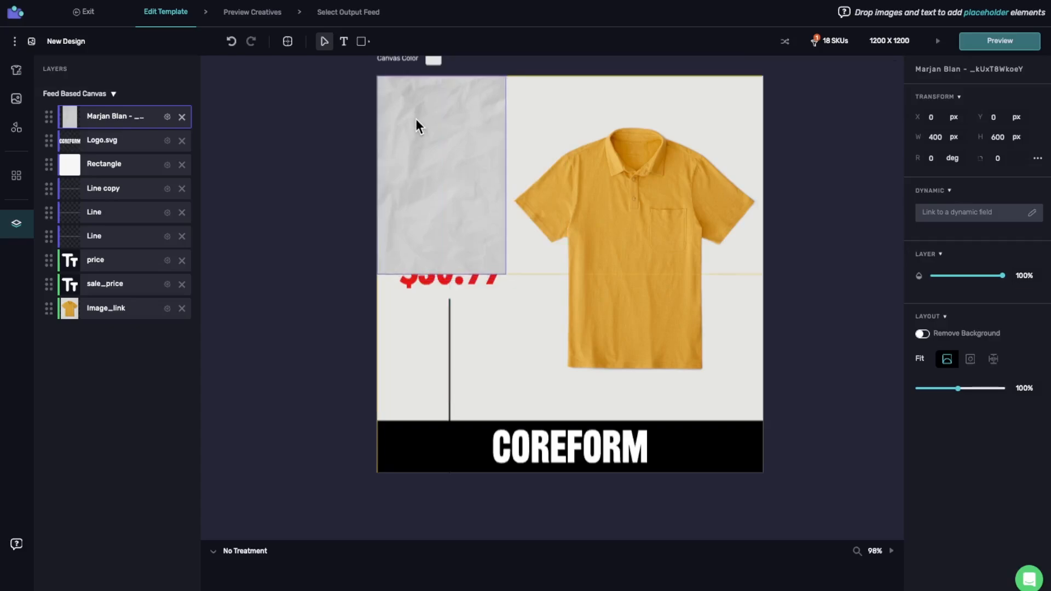
left_click(19, 174)
scroll(213, 460, "down", 5)
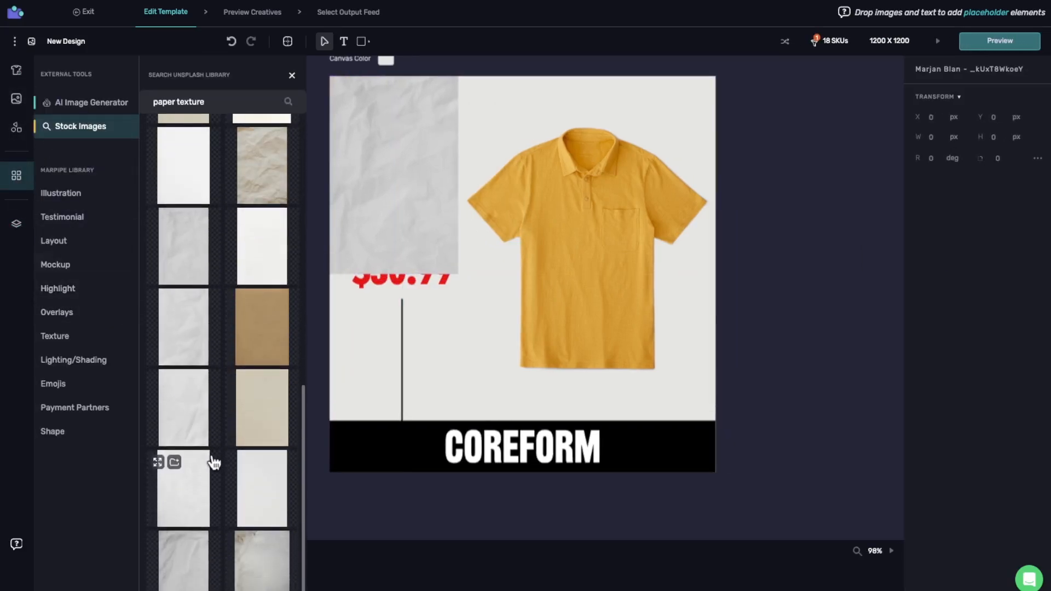
scroll(213, 462, "down", 1)
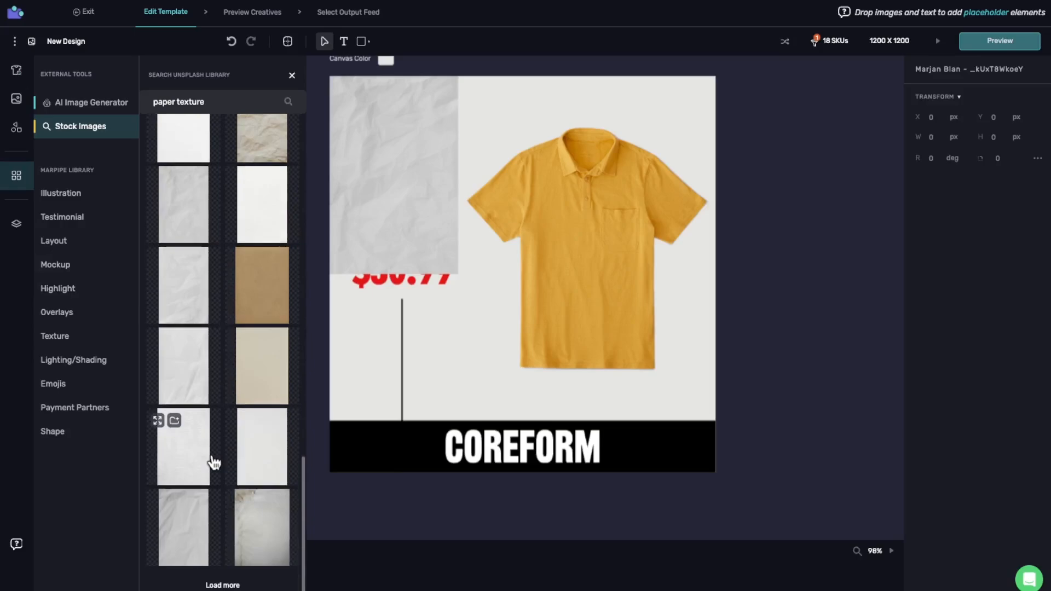
left_click(237, 502)
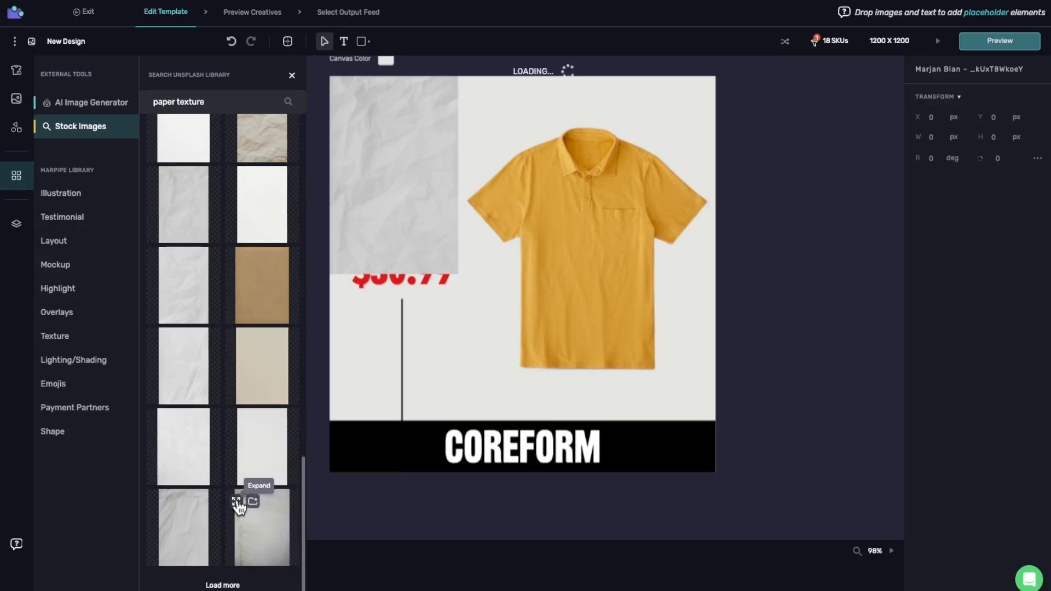
left_click_drag(570, 245, 579, 146)
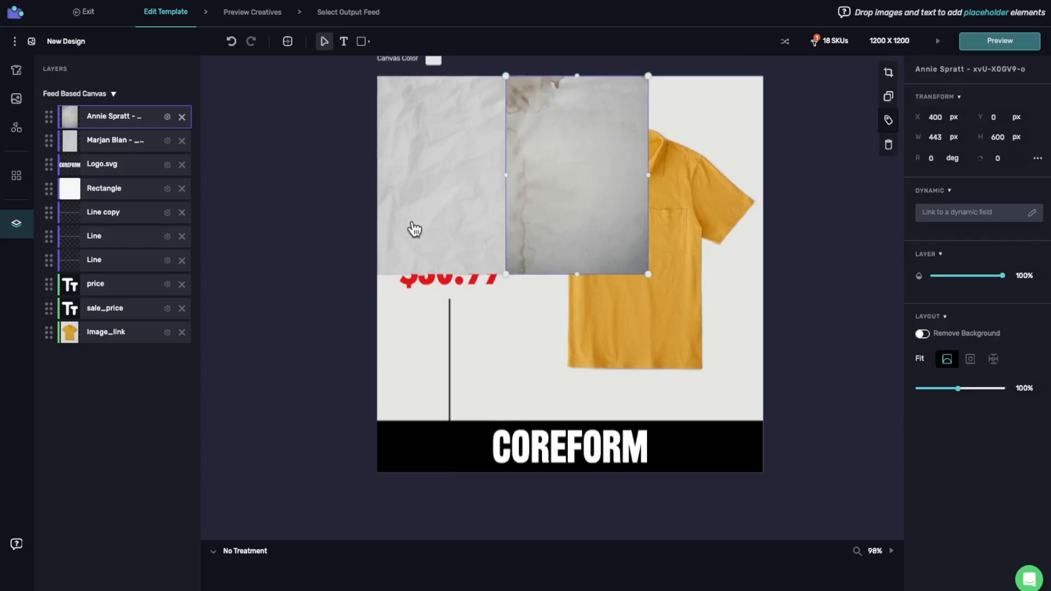
- Delete the crumpled paper image and enlarge the stained paper to about 1545 × 1359 px so it covers the whole canvas
left_click(416, 184)
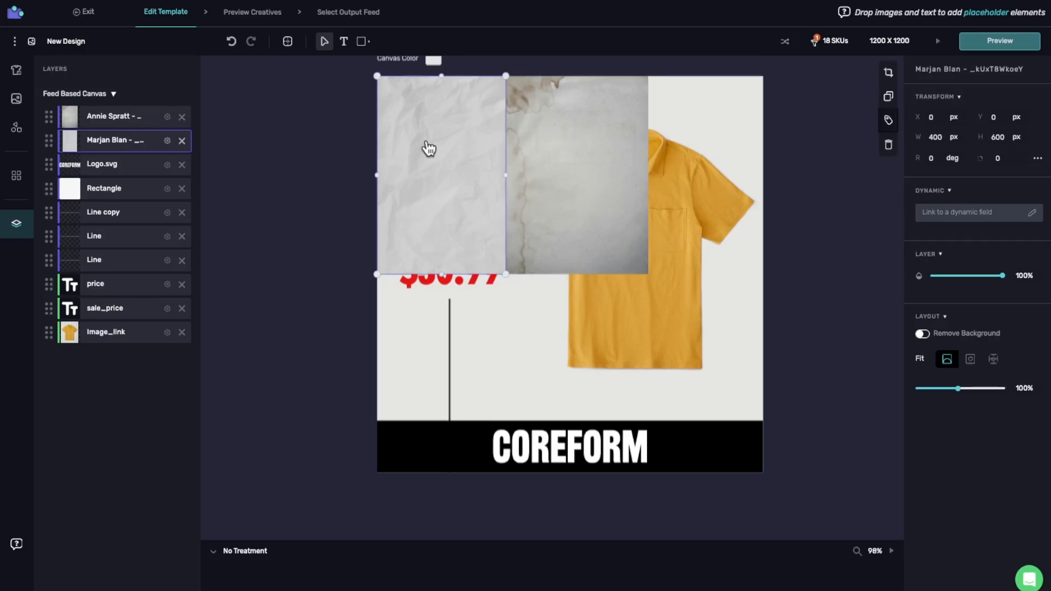
key("Delete")
left_click_drag(553, 176, 359, 129)
left_click_drag(450, 224, 806, 476)
left_click_drag(343, 250, 334, 249)
- Move the stained paper layer beneath all other layers and set its opacity to 30%
left_click_drag(49, 136, 62, 320)
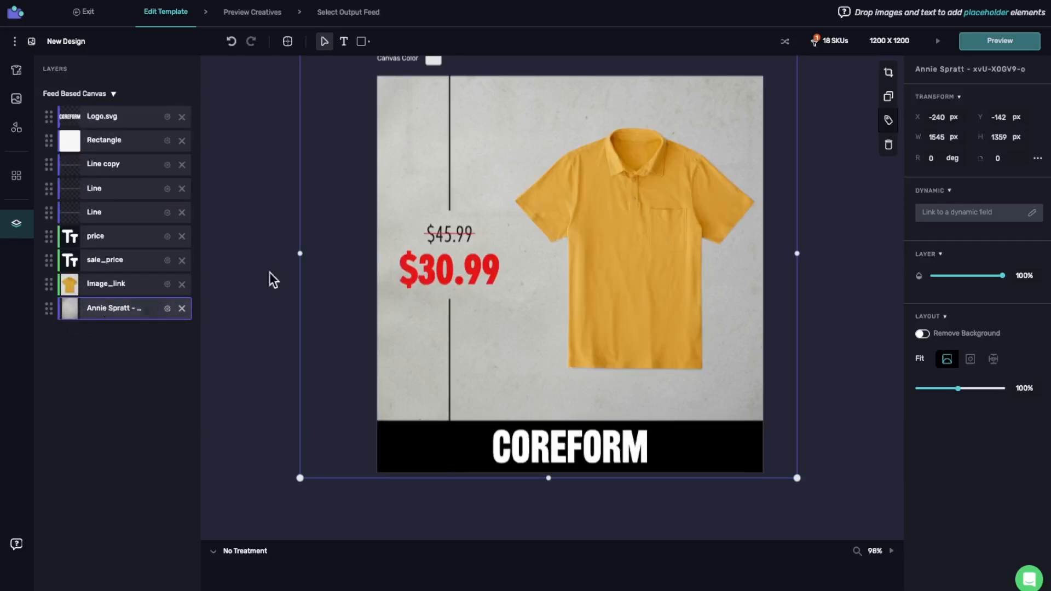
scroll(609, 204, "up", 2)
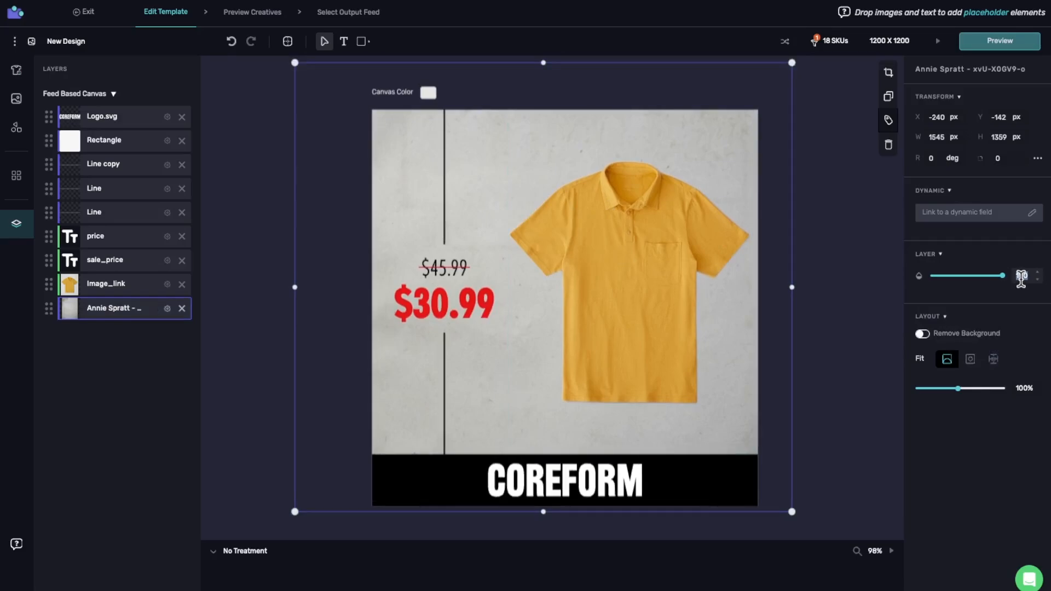
double_click(1021, 276)
type("50")
key("Return")
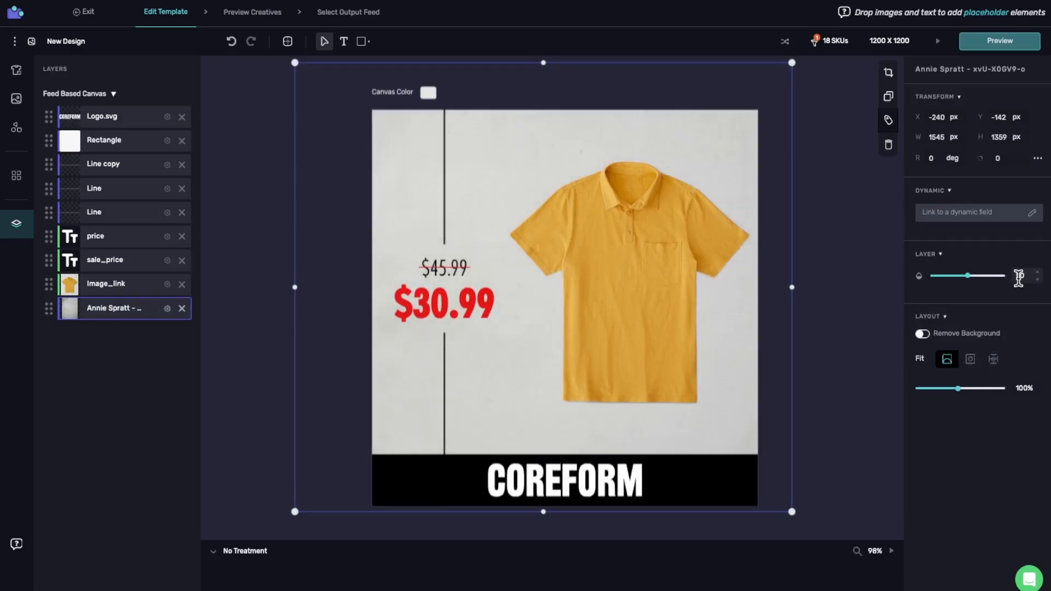
key("Return")
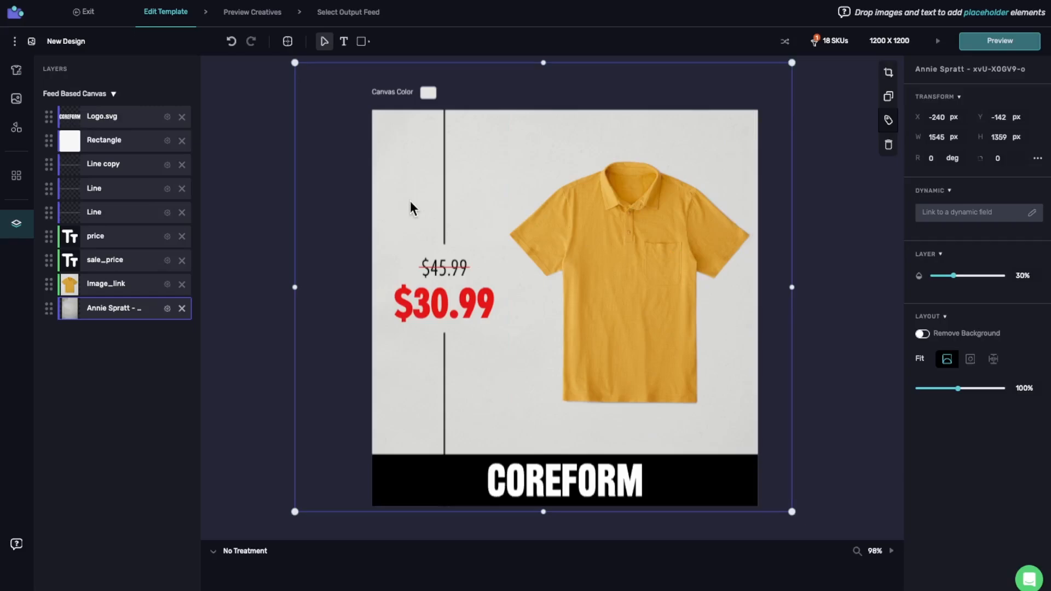
- Inspect the prices and shirt up close, and preview the design across the feed's sample products
scroll(435, 272, "up", 5)
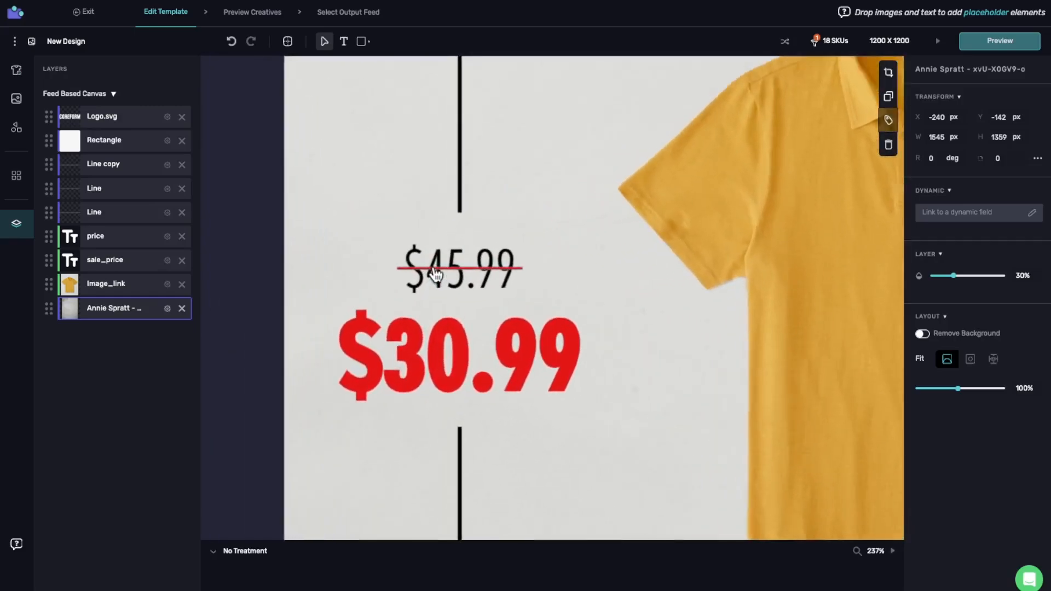
scroll(612, 255, "down", 3)
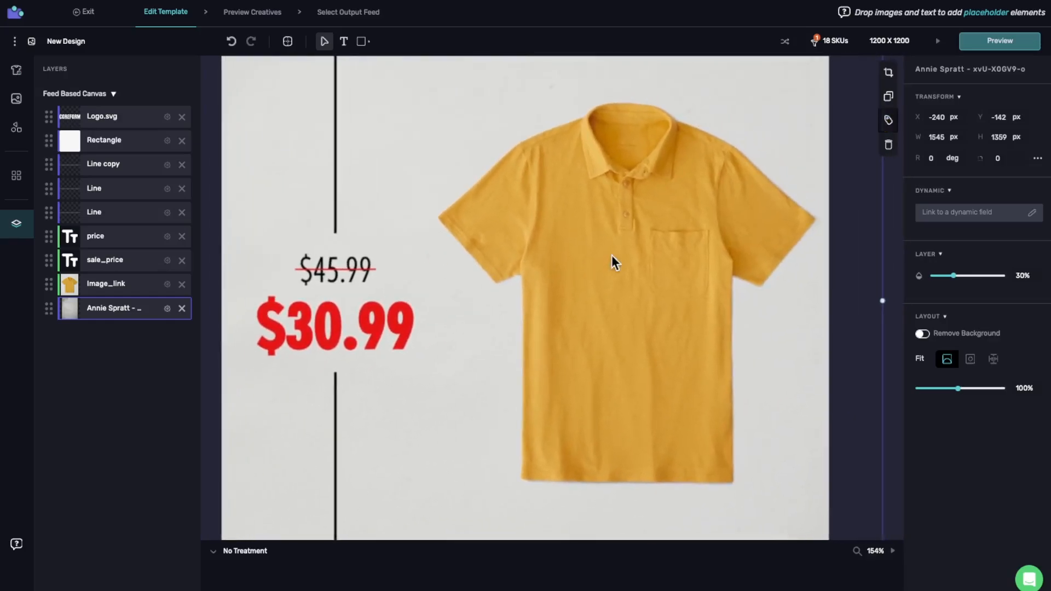
scroll(612, 256, "down", 2)
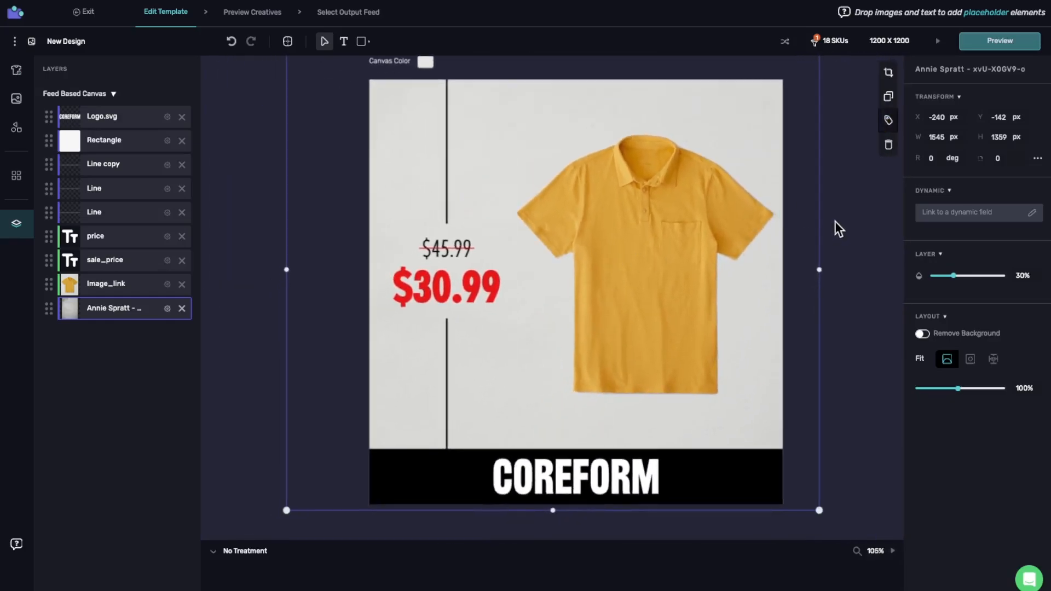
scroll(835, 221, "down", 2)
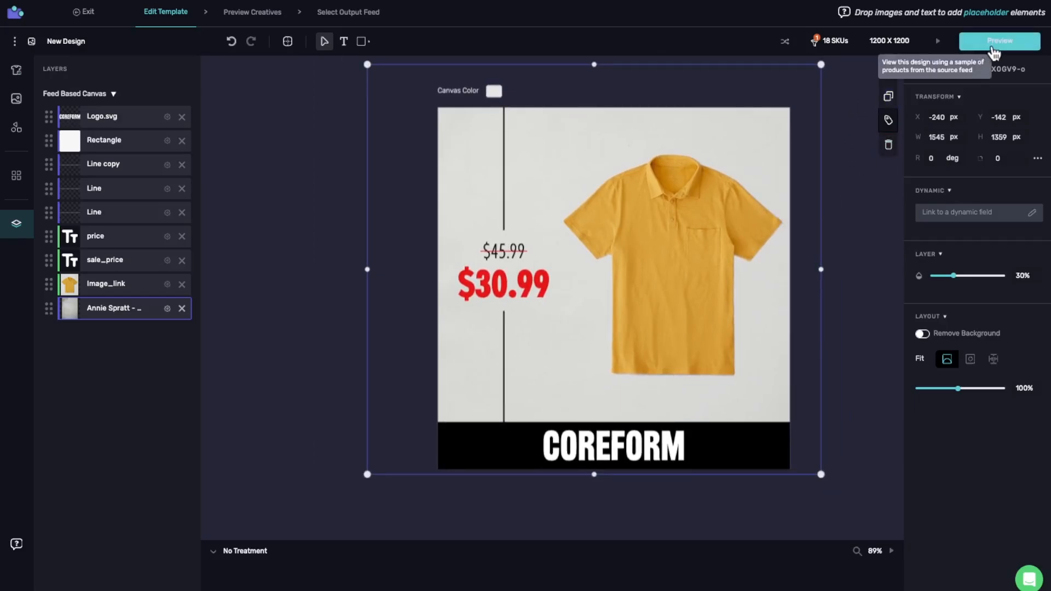
left_click(996, 50)
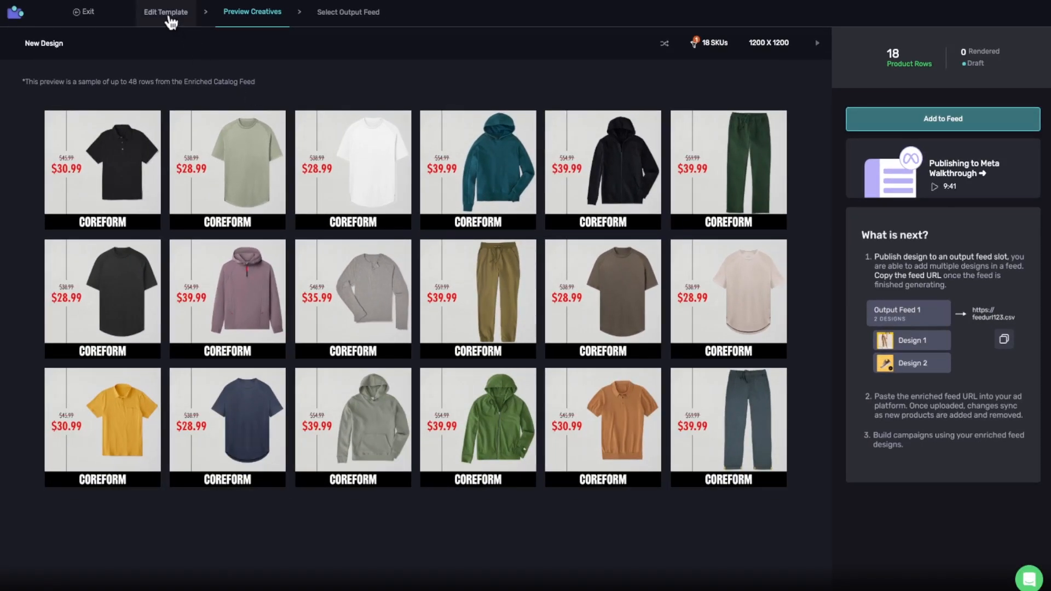
- Return to editing the template and shift the product image toward the prices, to about X 397 px
left_click(170, 17)
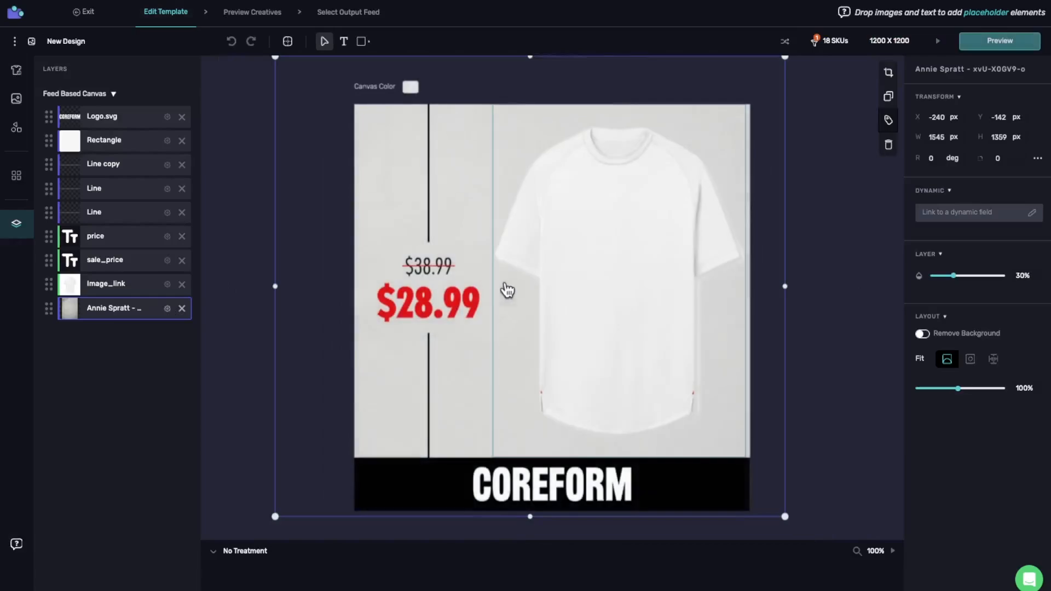
left_click(561, 244)
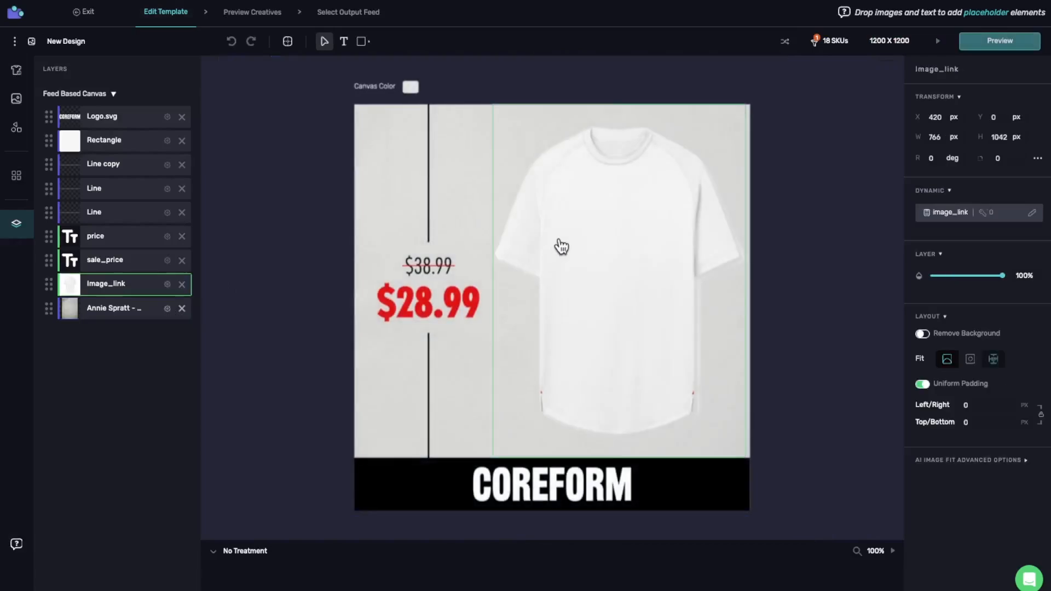
left_click_drag(587, 266, 581, 267)
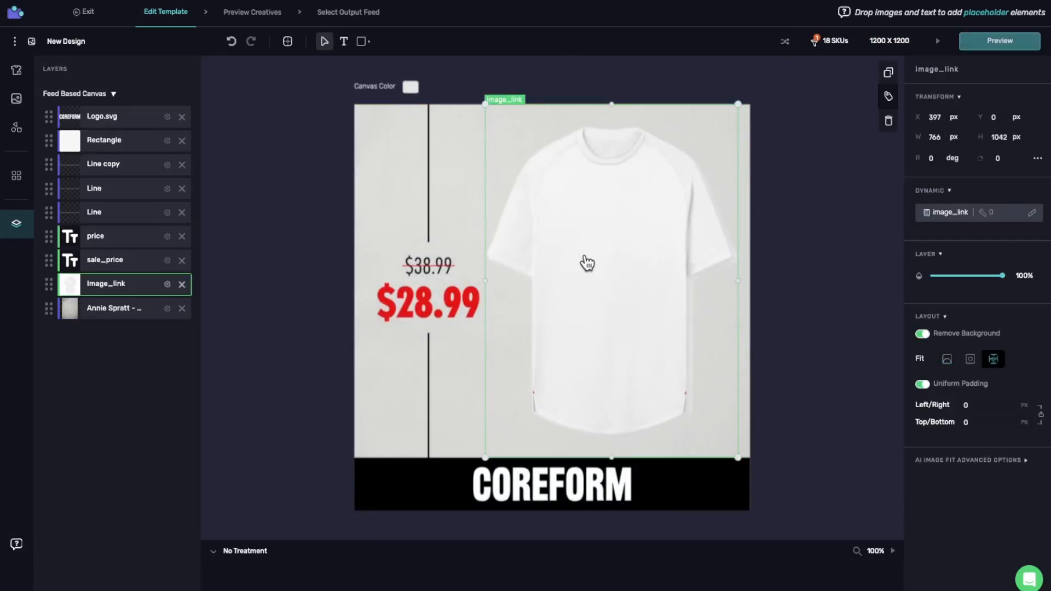
left_click(782, 282)
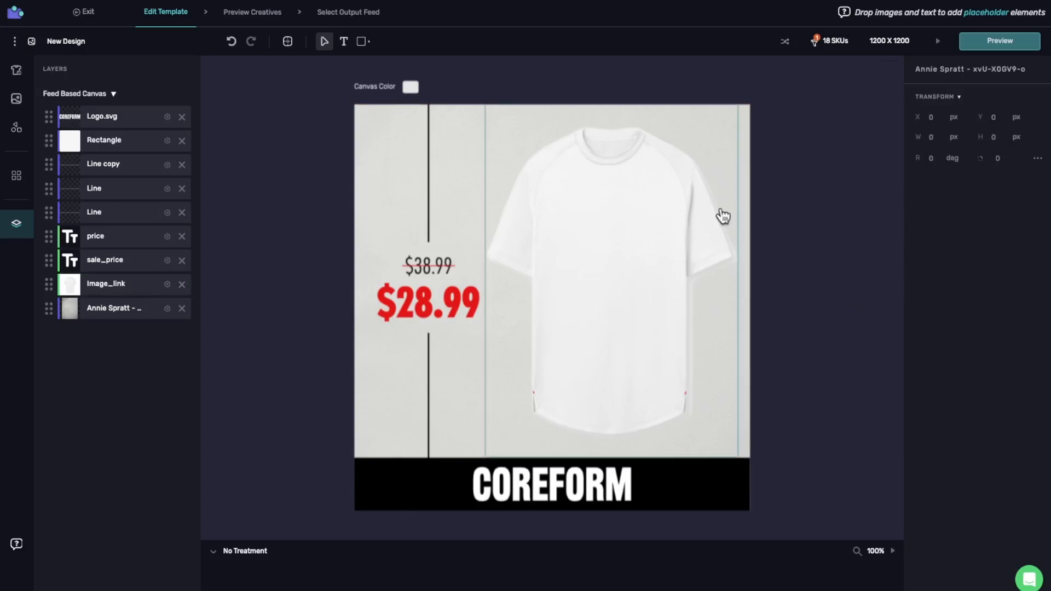
- Add the soft radial glow Radial_100.png from the Lighting/Shading glows to the canvas
scroll(744, 235, "up", 5)
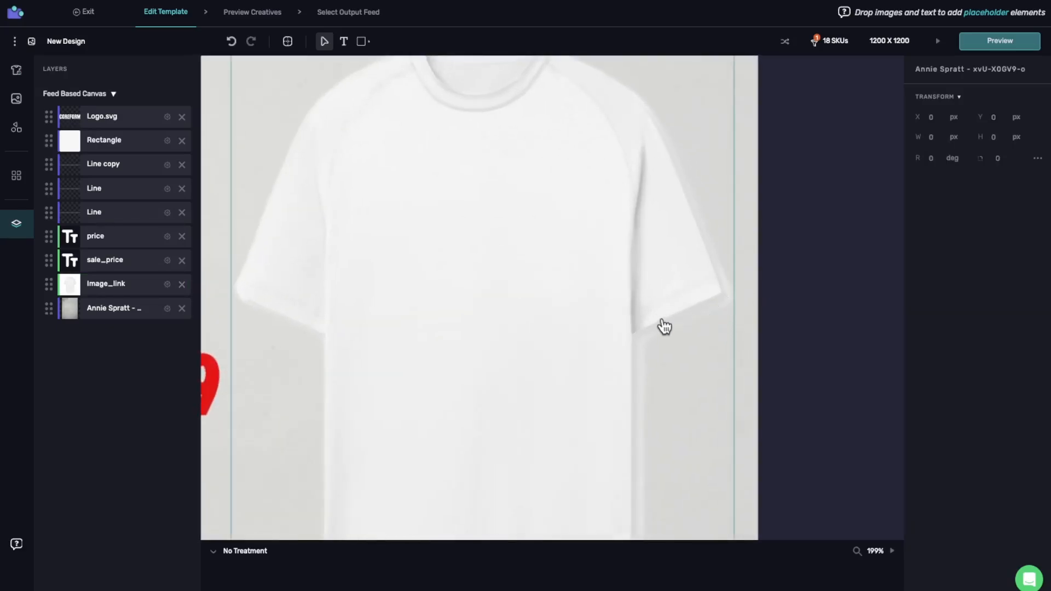
scroll(664, 326, "down", 5)
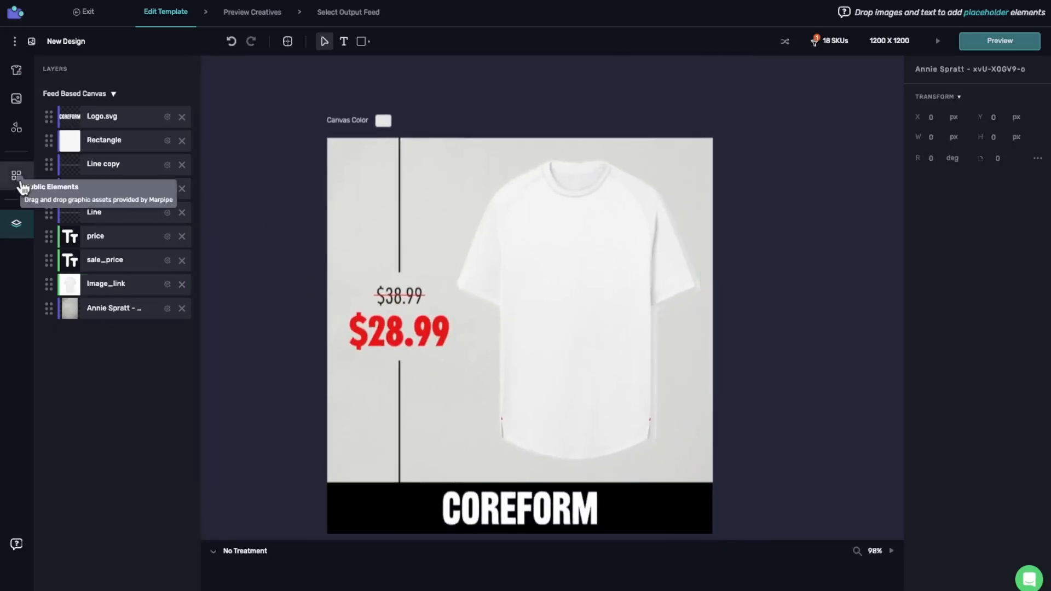
left_click(20, 184)
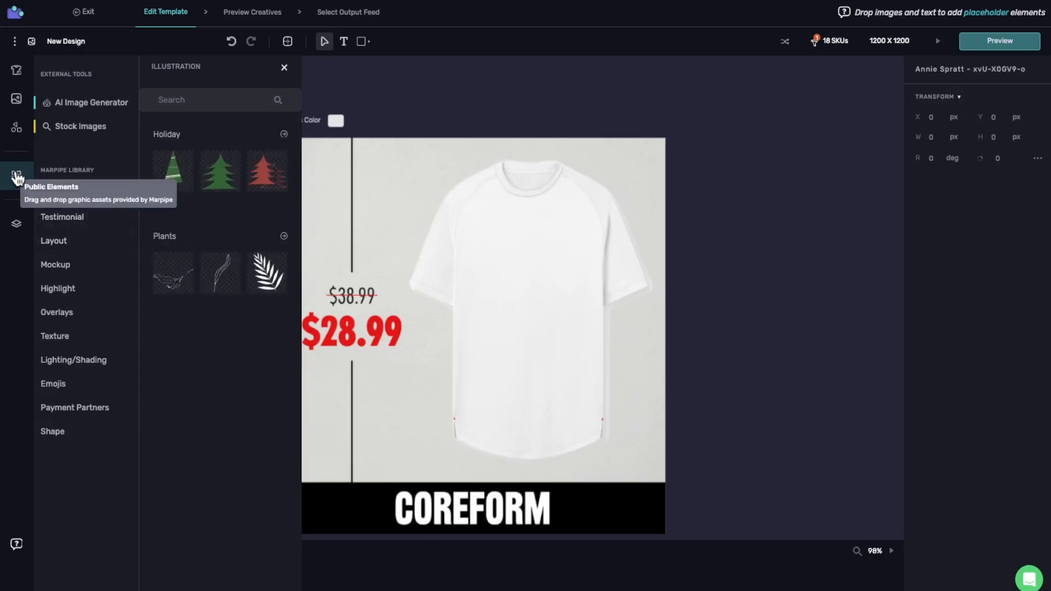
left_click(54, 361)
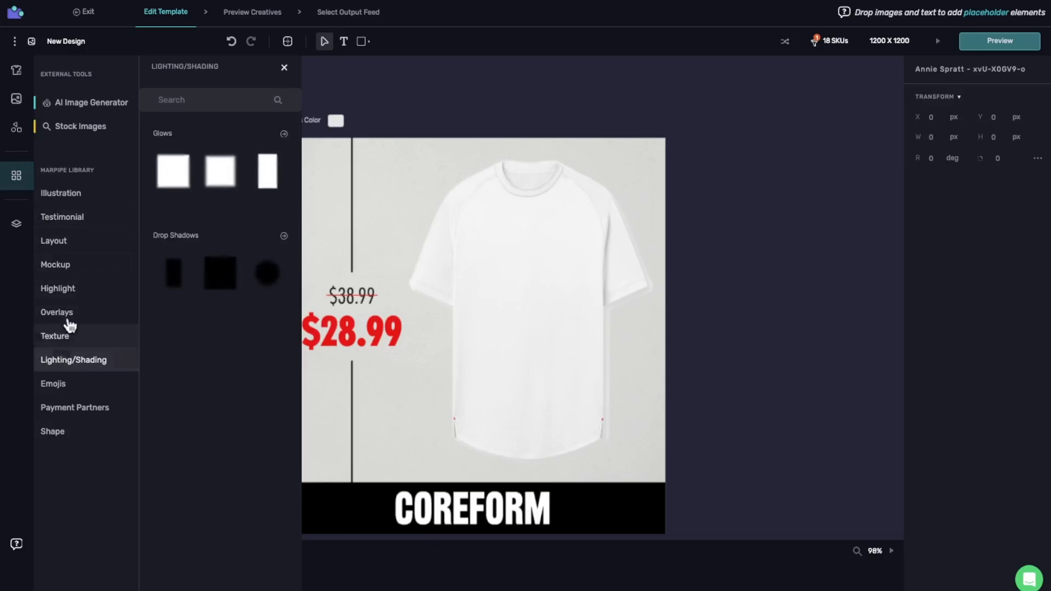
left_click(173, 135)
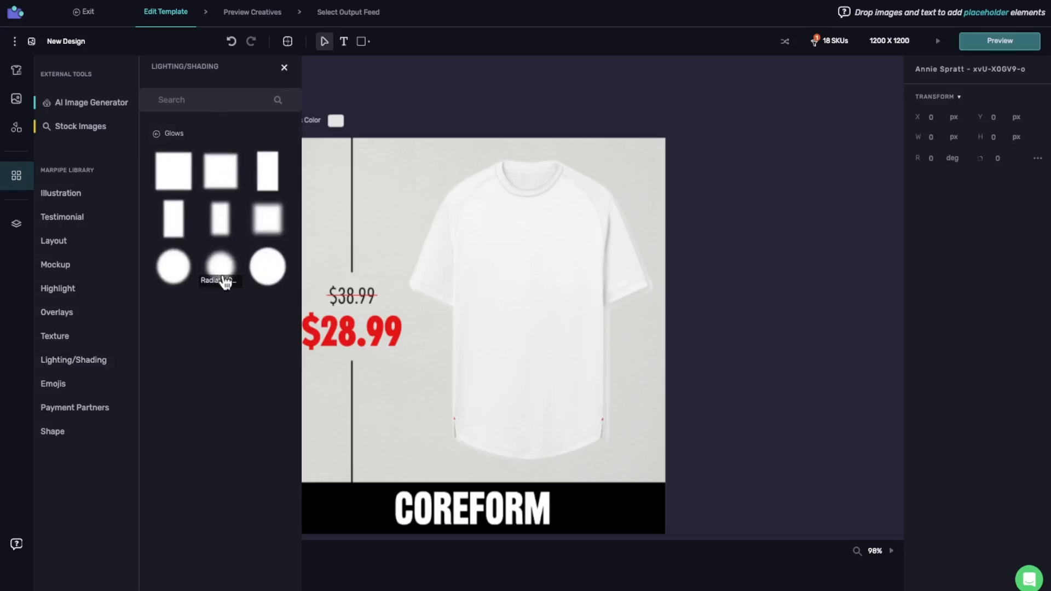
left_click(220, 271)
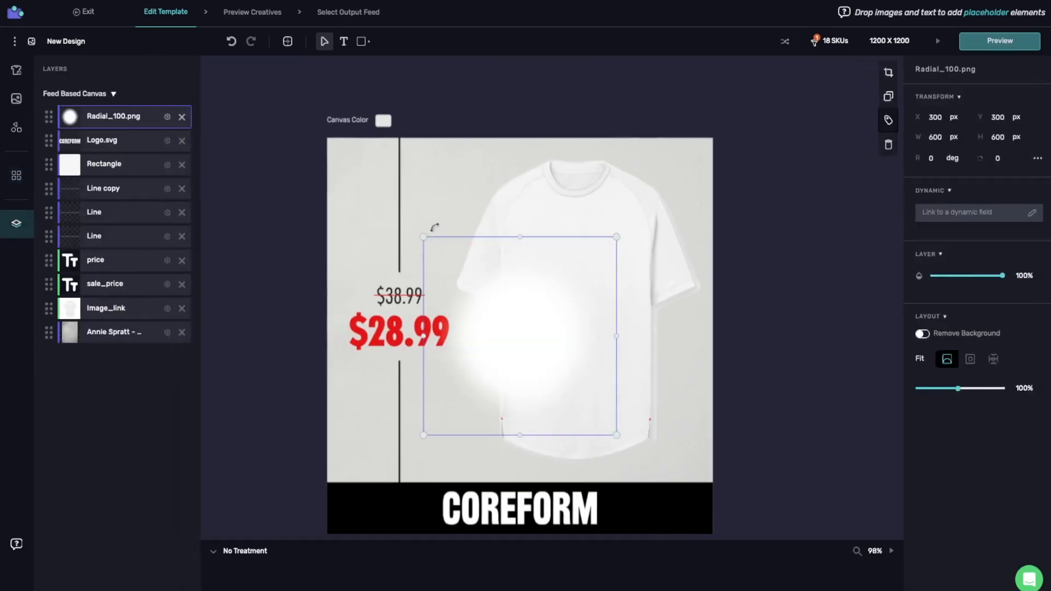
- Enlarge the radial glow to about 2672 × 2672 px and position it over the product side at about X 225, Y -785
left_click_drag(520, 336, 532, 150)
left_click_drag(628, 249, 1017, 590)
scroll(674, 366, "down", 5)
left_click_drag(675, 366, 615, 274)
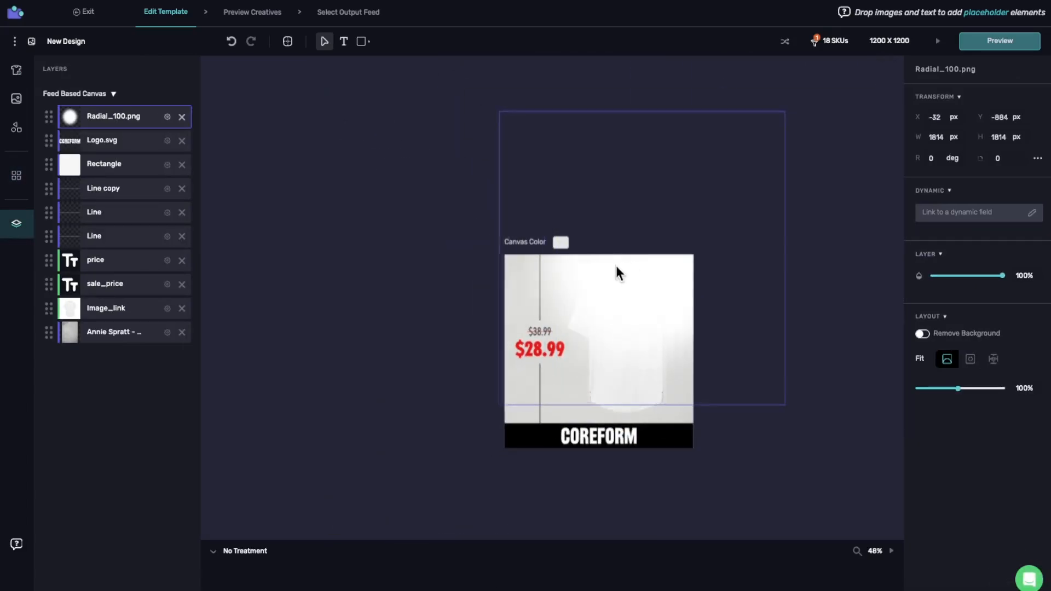
left_click_drag(778, 406, 913, 530)
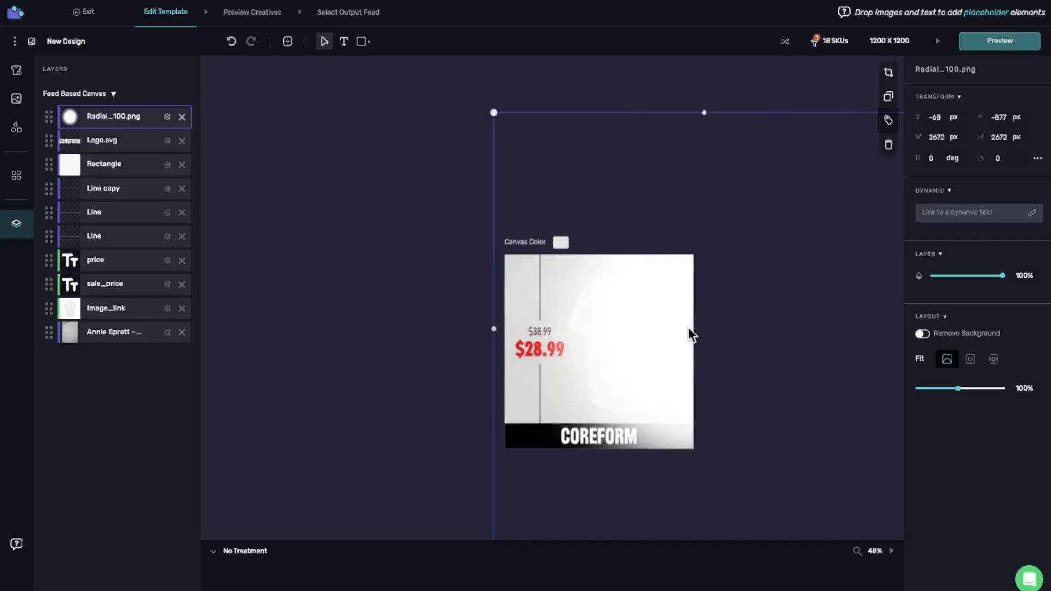
left_click_drag(688, 333, 729, 344)
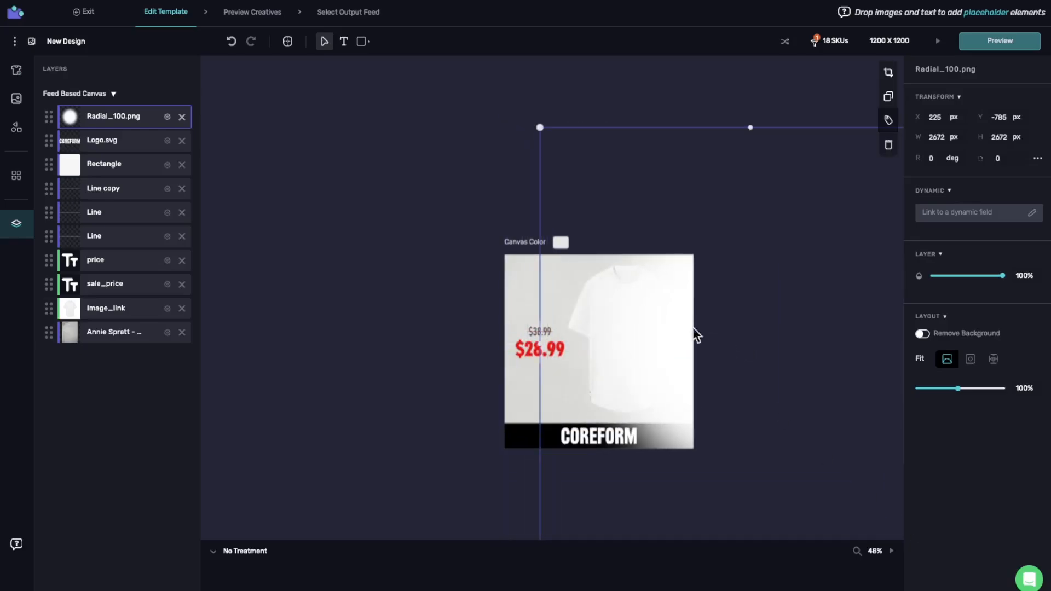
- Move the radial glow layer between the product image and the paper texture, and set its opacity to 50%
left_click_drag(47, 118, 48, 325)
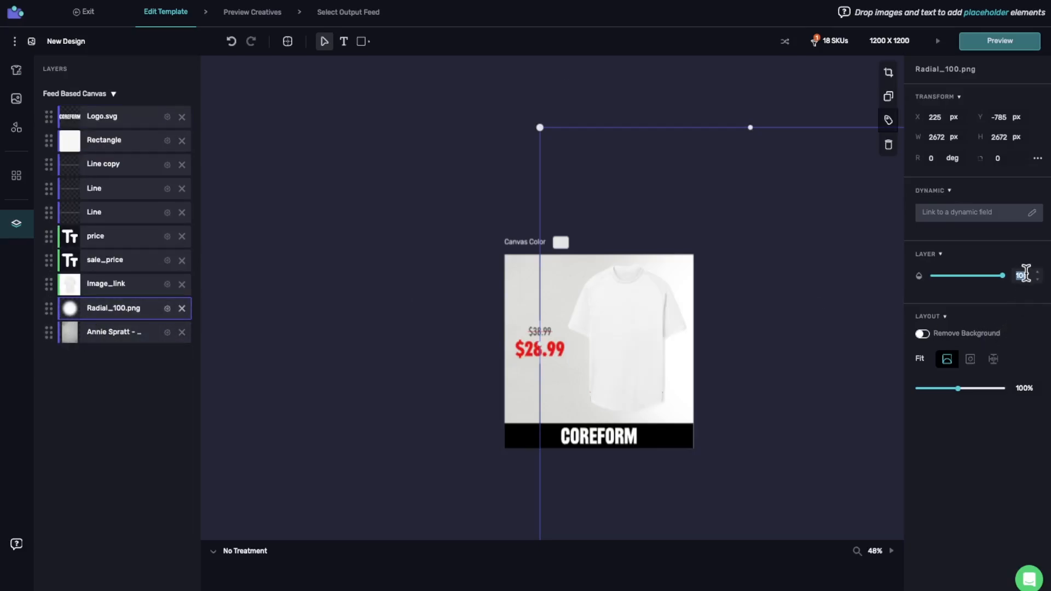
type("80")
key("Return")
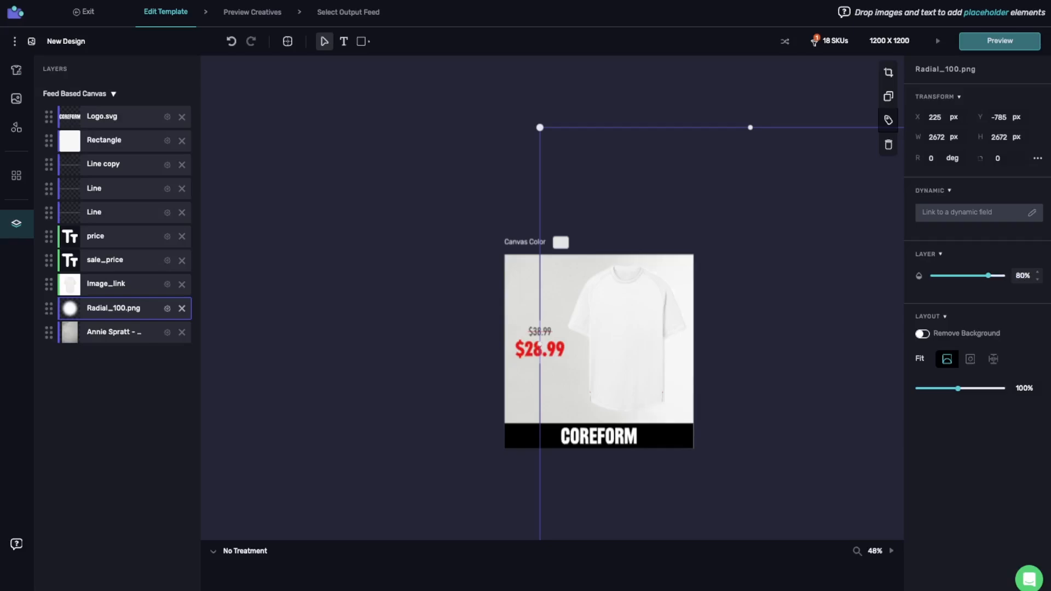
key("Return")
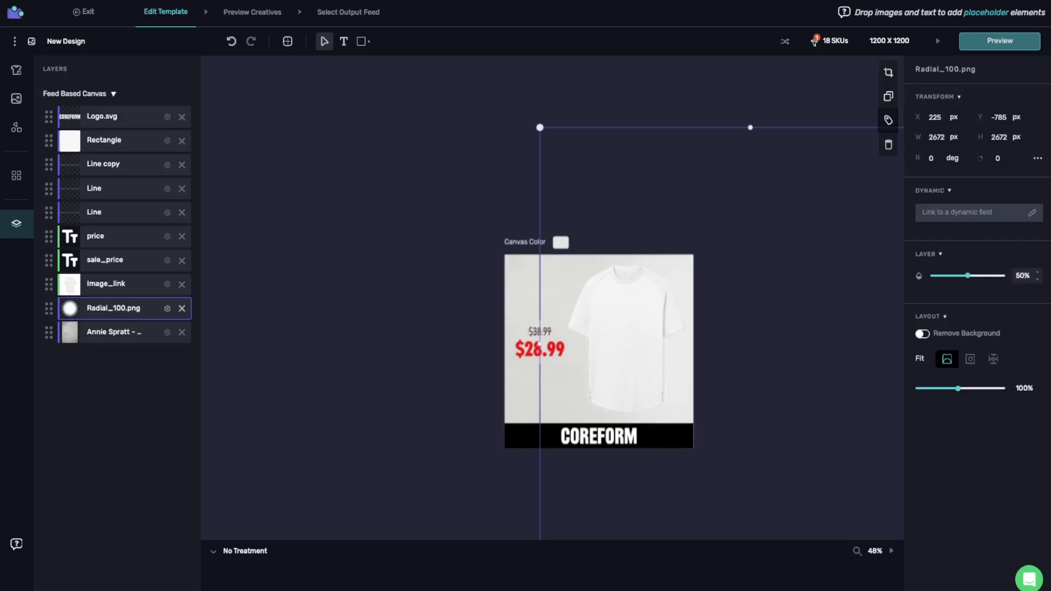
- Shift the radial glow toward the prices, to about X 124, Y -791, and deselect it
scroll(630, 305, "up", 5)
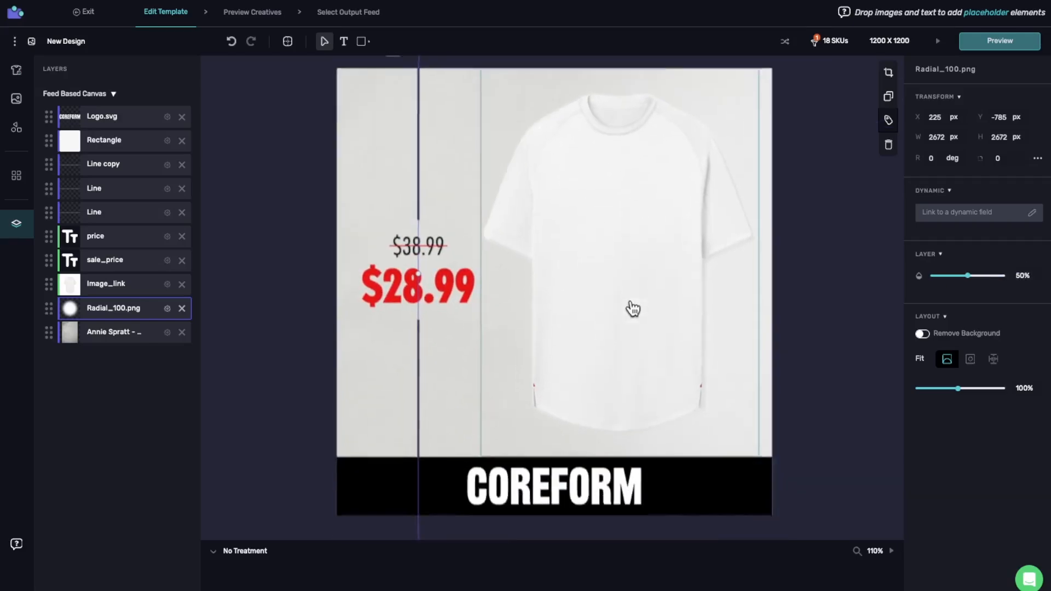
scroll(629, 306, "down", 1)
left_click_drag(845, 329, 808, 327)
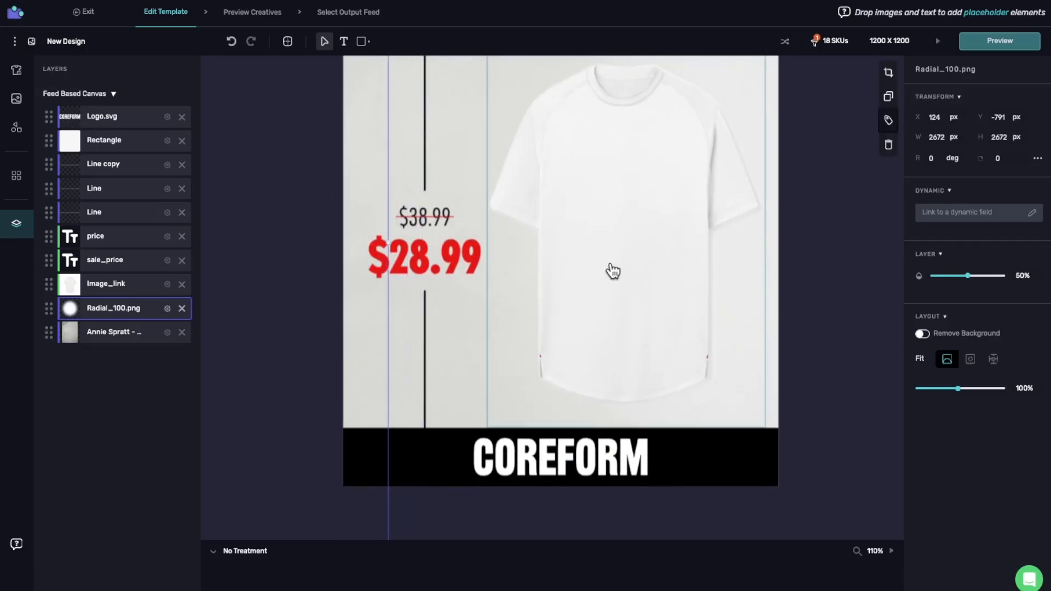
left_click(219, 139)
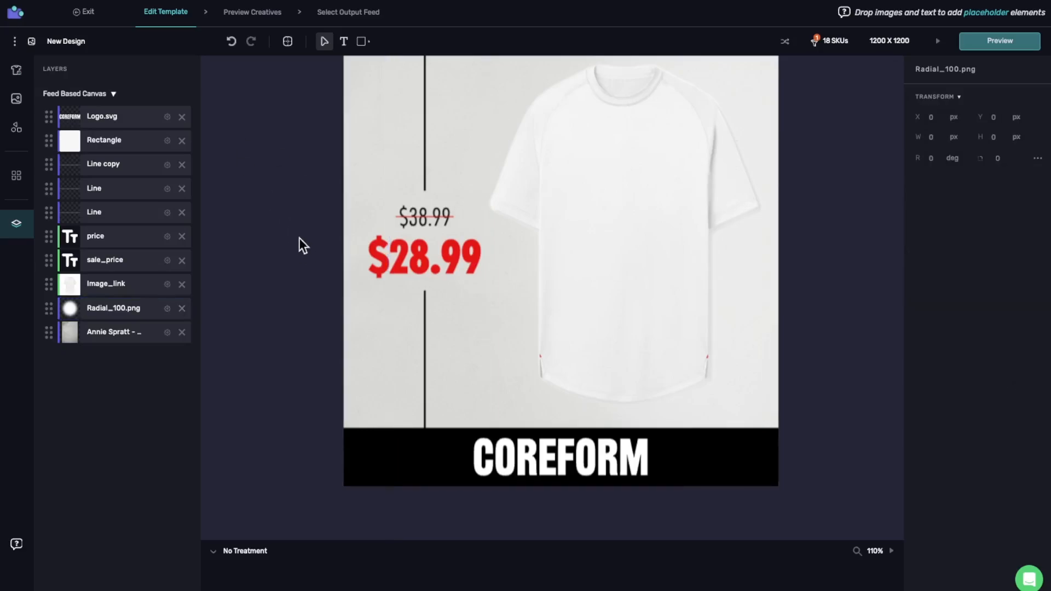
- Rename the design as Sale Price - Strikethrough
left_click(151, 42)
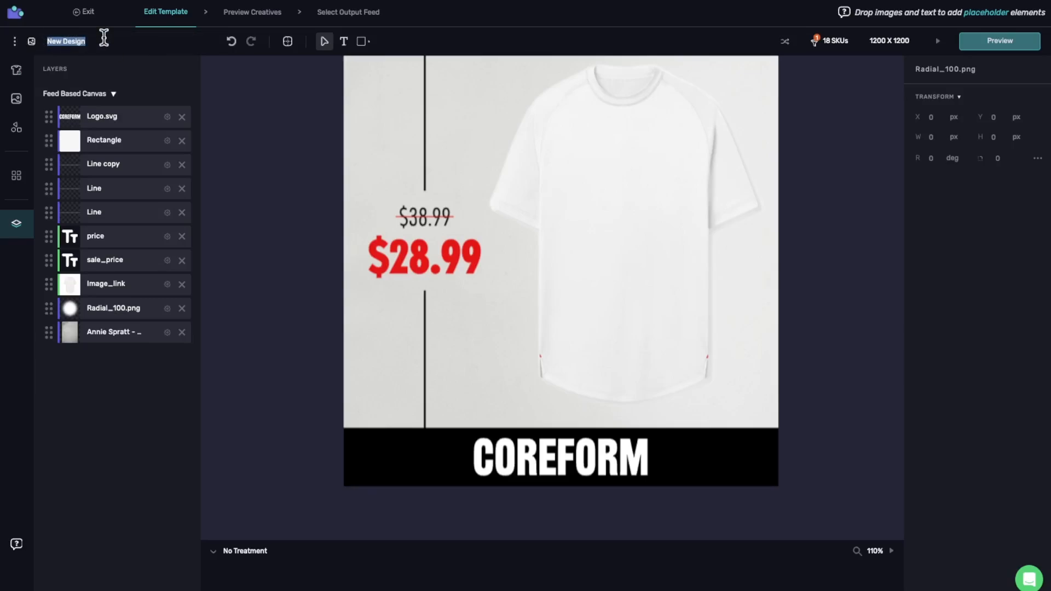
type("s")
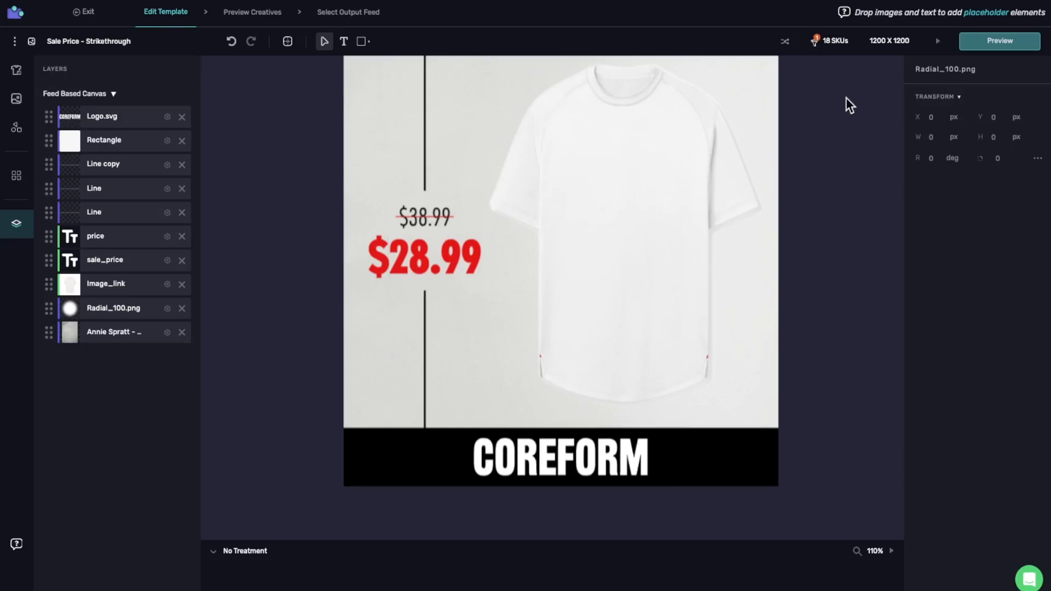
scroll(815, 198, "up", 1)
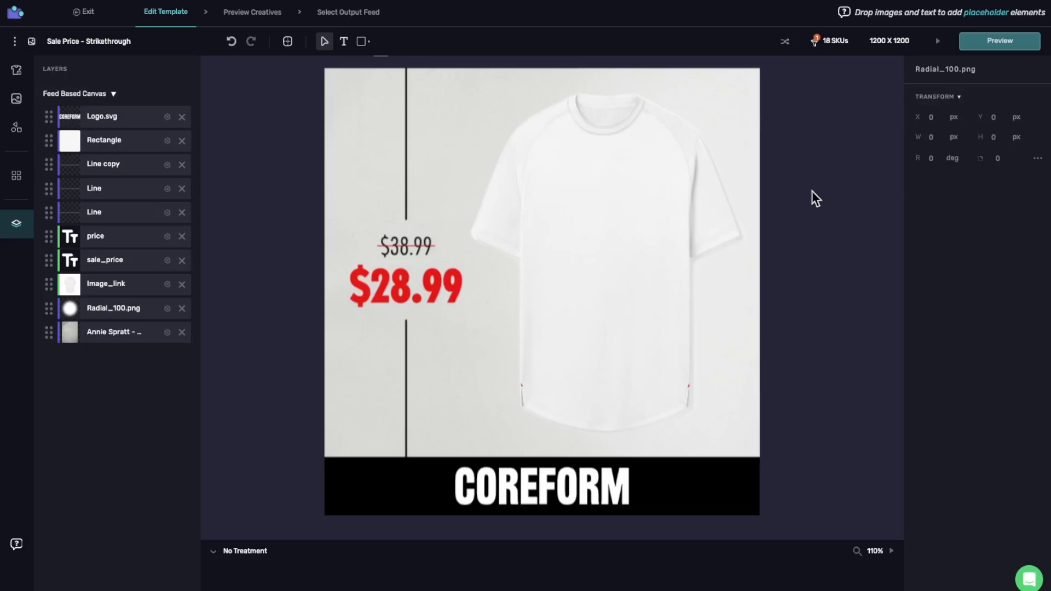
- Preview the creatives and add the design to the existing Meta MultiTreatment output feed
left_click(999, 40)
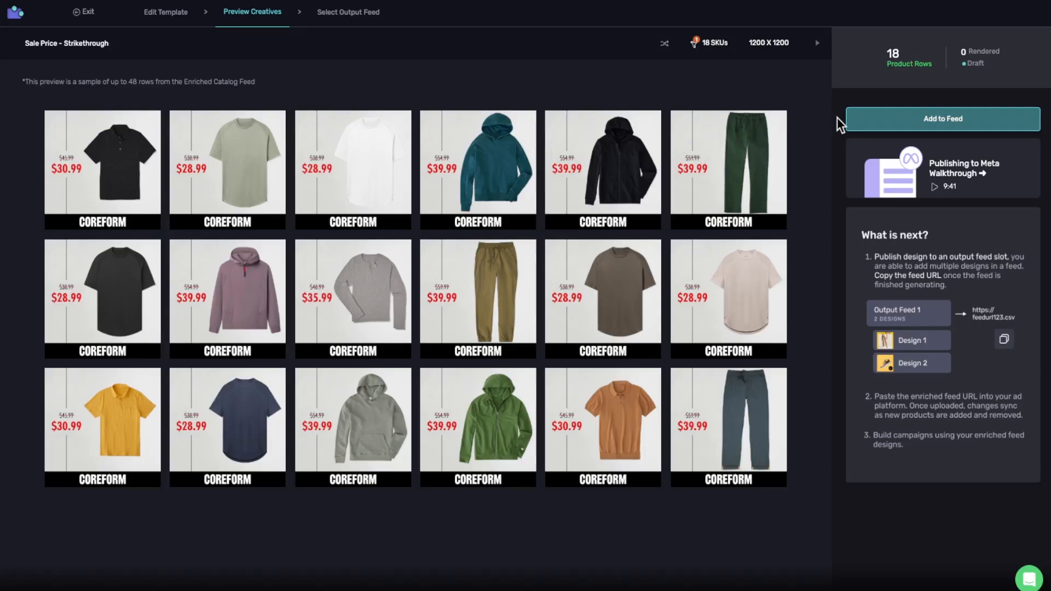
left_click(910, 125)
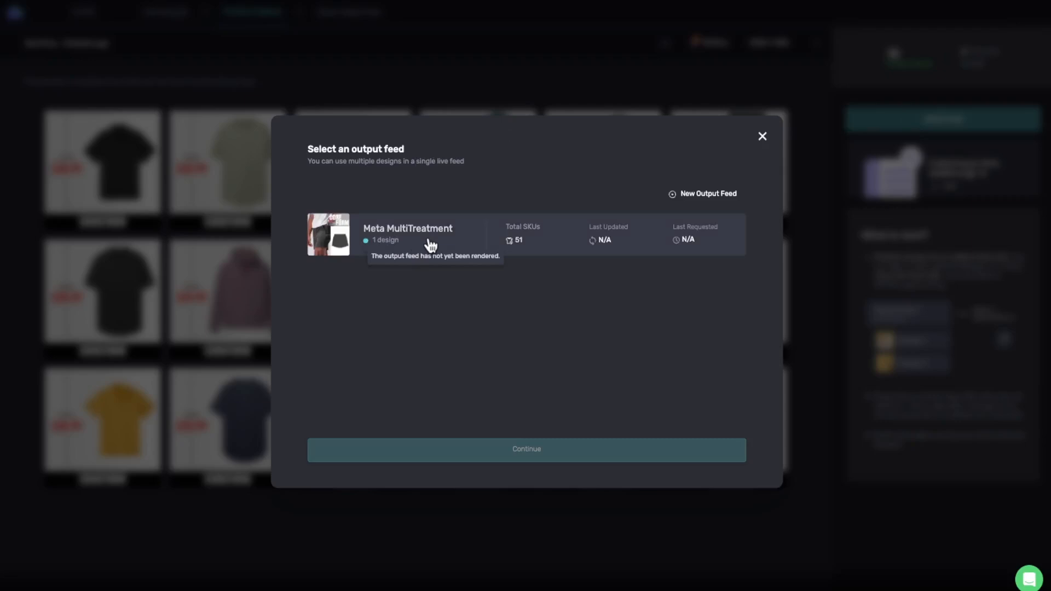
left_click(419, 245)
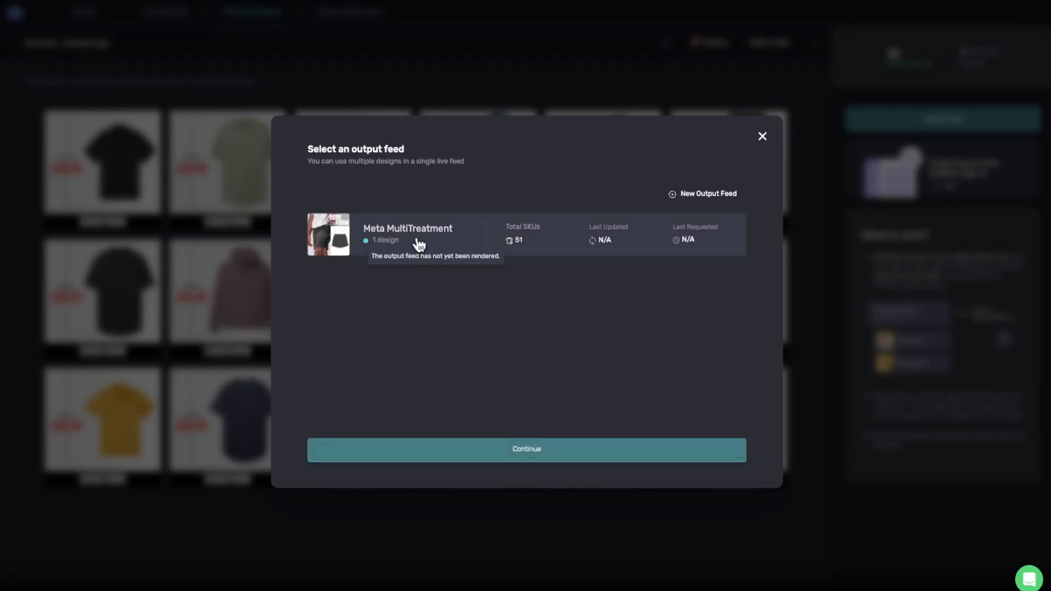
left_click(504, 448)
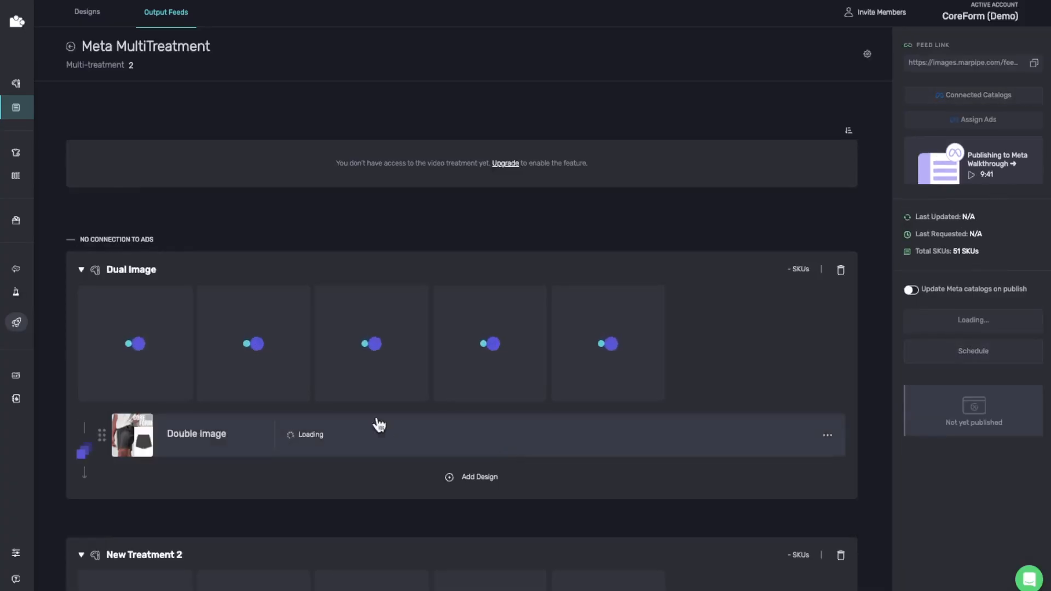
- Clone the Sale Price - Strikethrough design within New Treatment 2 and open the clone for editing
scroll(265, 247, "down", 5)
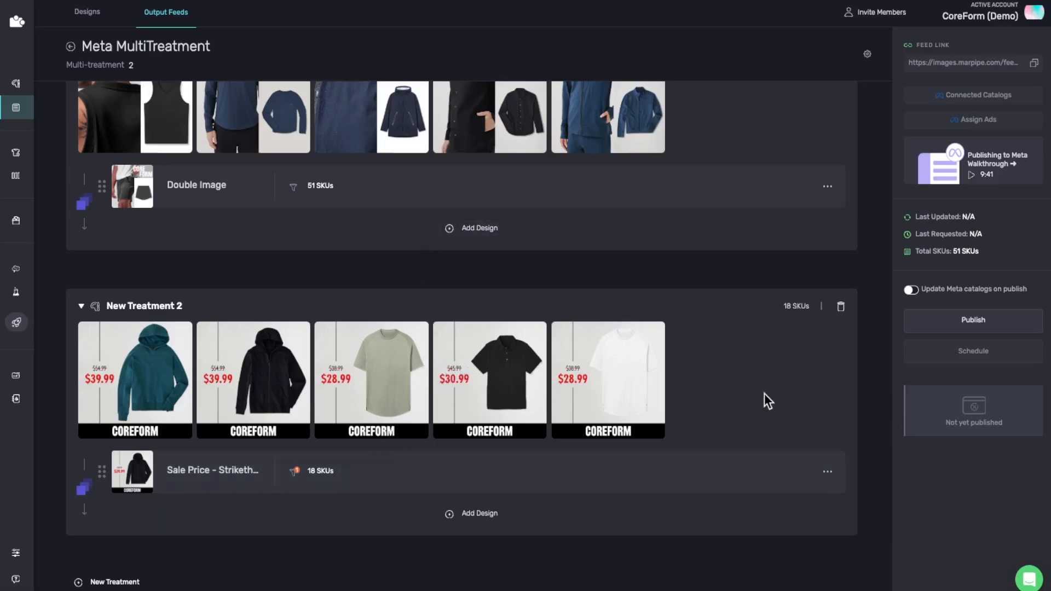
left_click(827, 472)
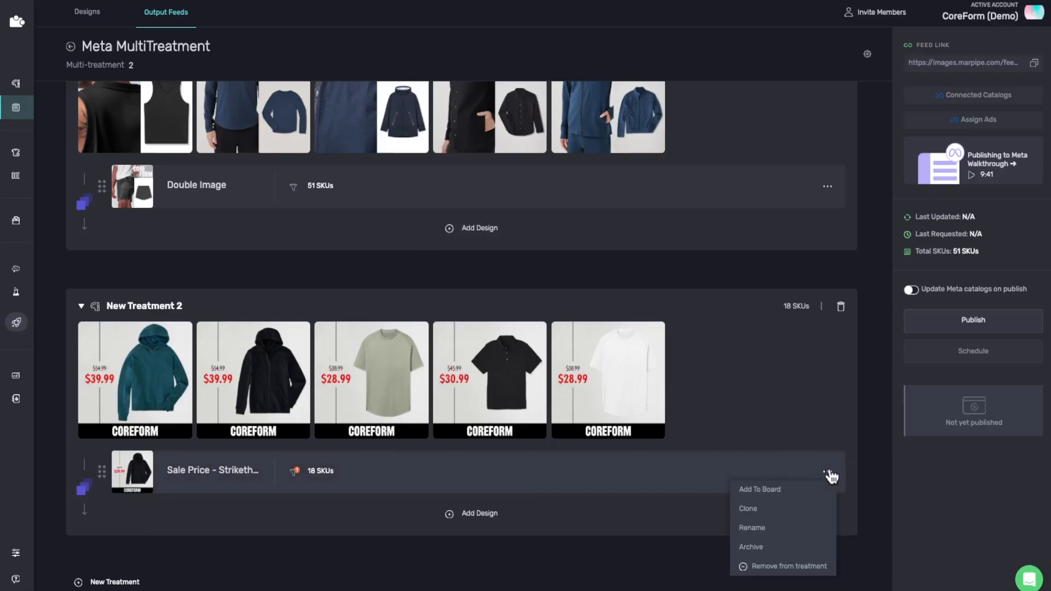
left_click(754, 509)
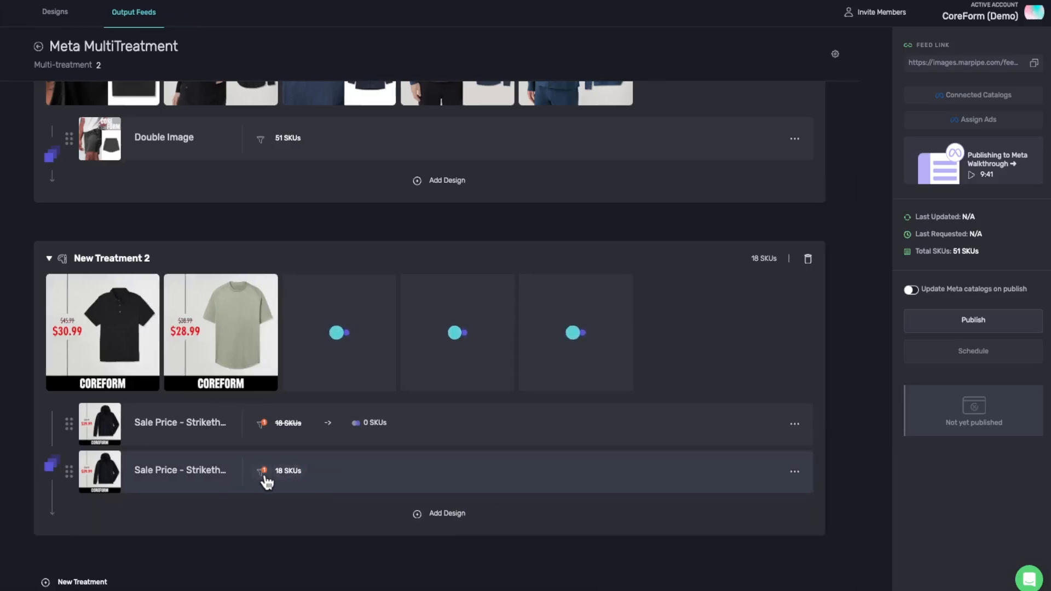
left_click(265, 477)
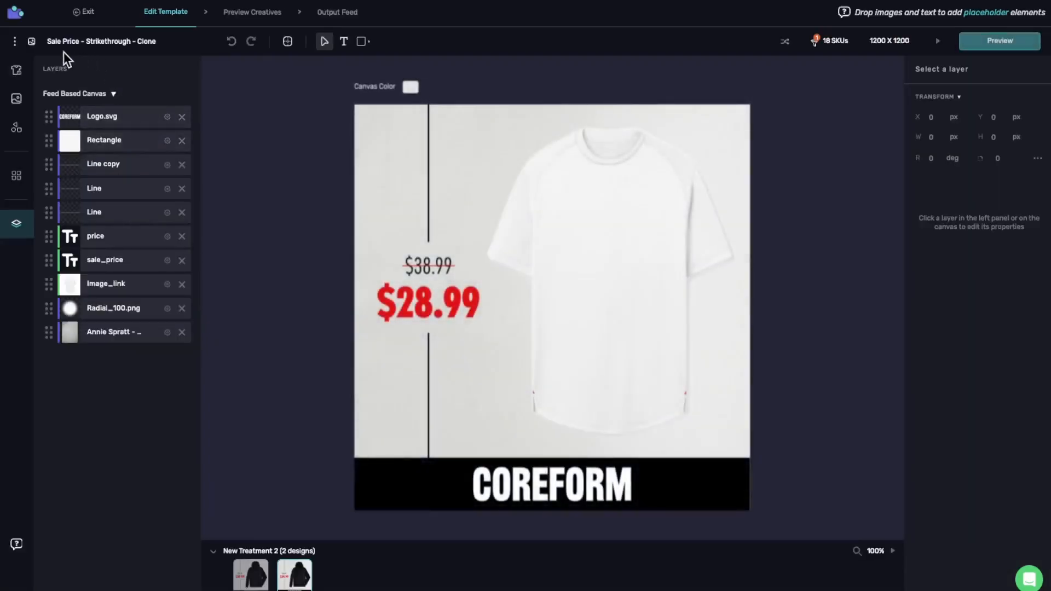
- Rename the cloned design as Full Price
left_click_drag(68, 41, 141, 42)
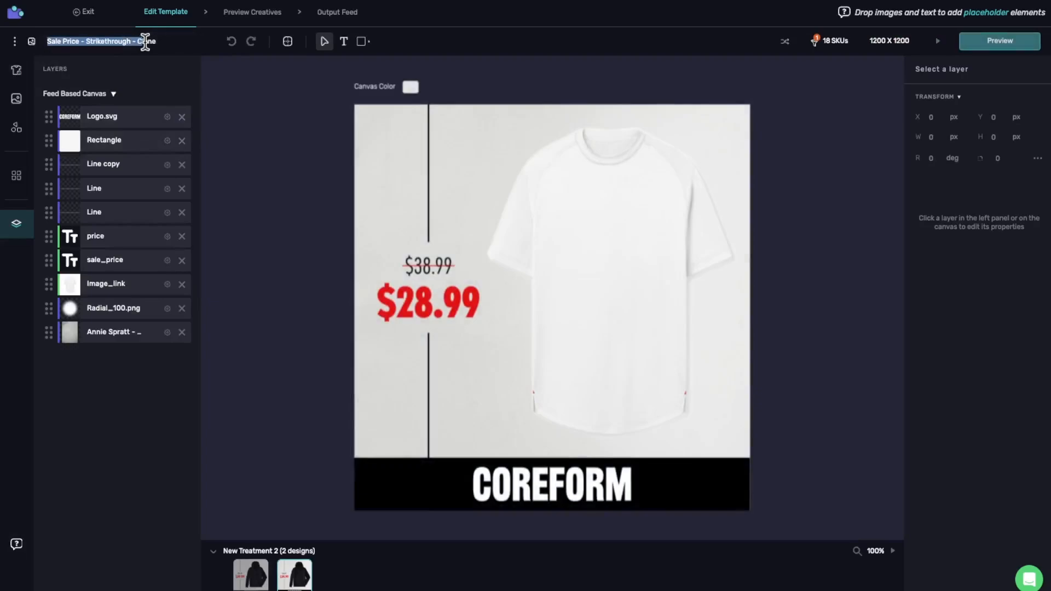
left_click(145, 42)
key("BackSpace")
key("BackSpace")
key("BackSpace")
key("BackSpace")
key("BackSpace")
key("BackSpace")
key("BackSpace")
key("BackSpace")
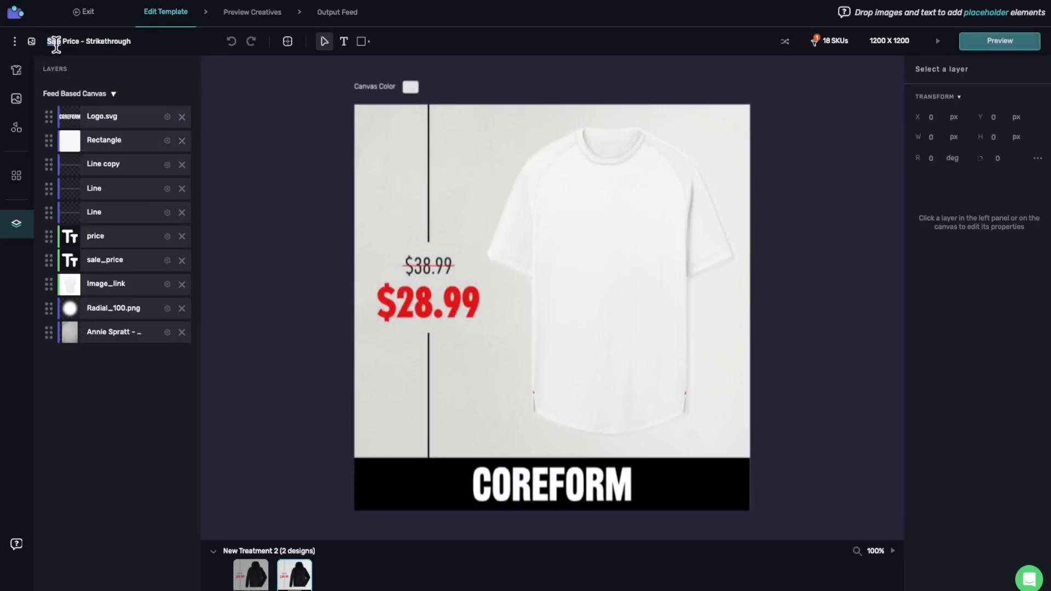
double_click(55, 44)
type("Full")
left_click_drag(80, 42, 132, 41)
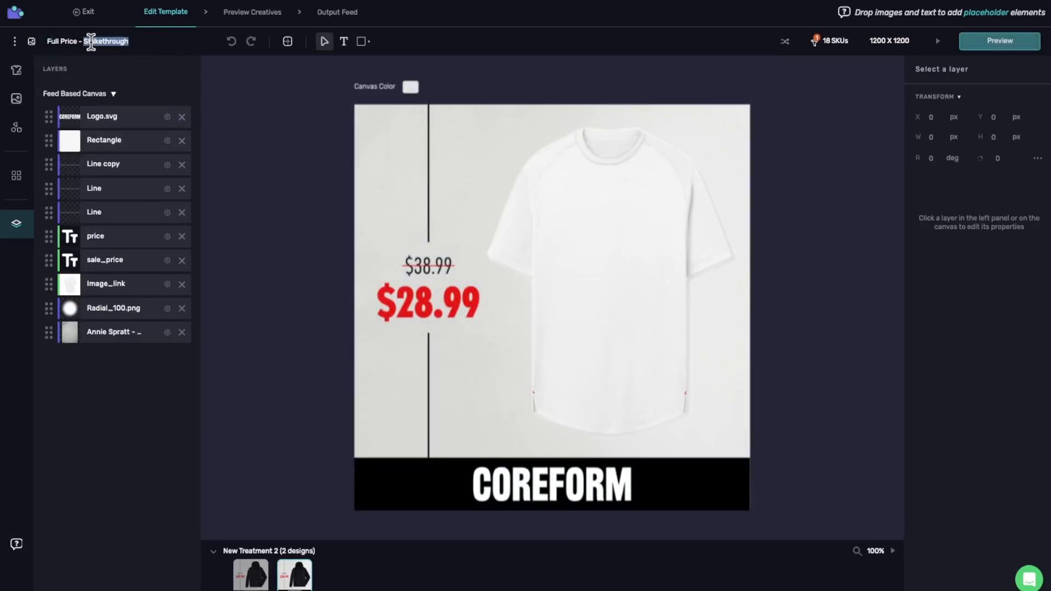
key("BackSpace")
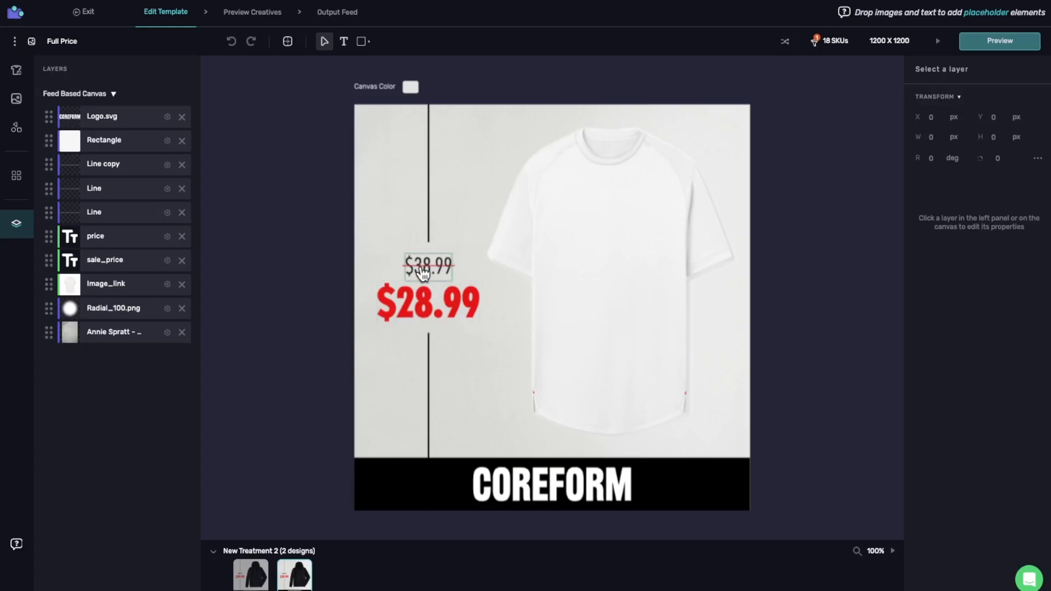
- Delete the red strikethrough line and the small original price text from the canvas
left_click(425, 267)
key("Delete")
left_click(427, 271)
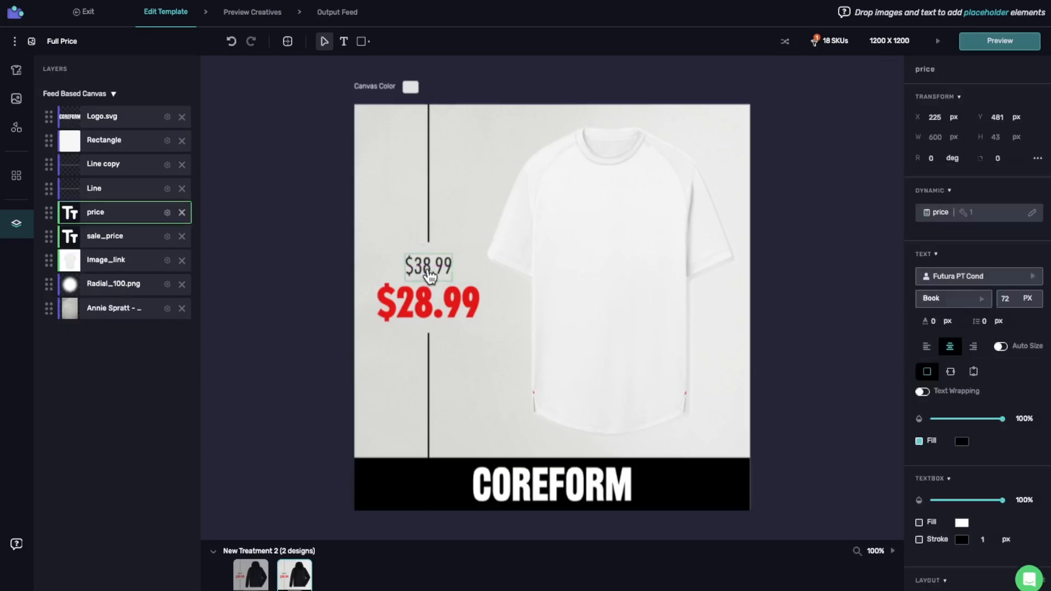
key("Delete")
- Move the sale price up to Y 526 and close the vertical lines around it, the upper at Y 135 and the lower at Y 913
left_click(430, 306)
left_click_drag(430, 306, 428, 286)
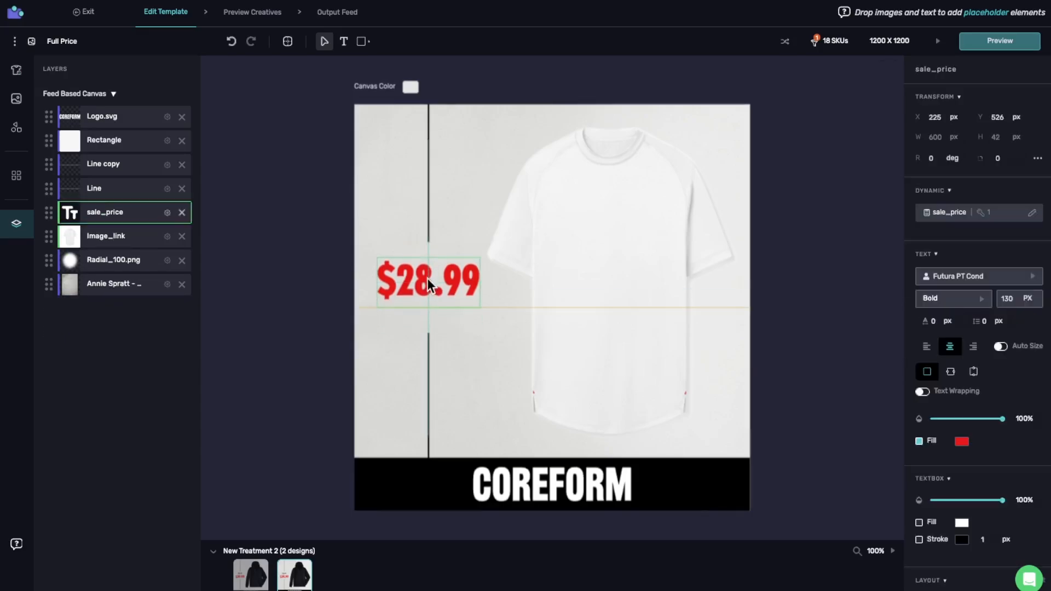
left_click(429, 244)
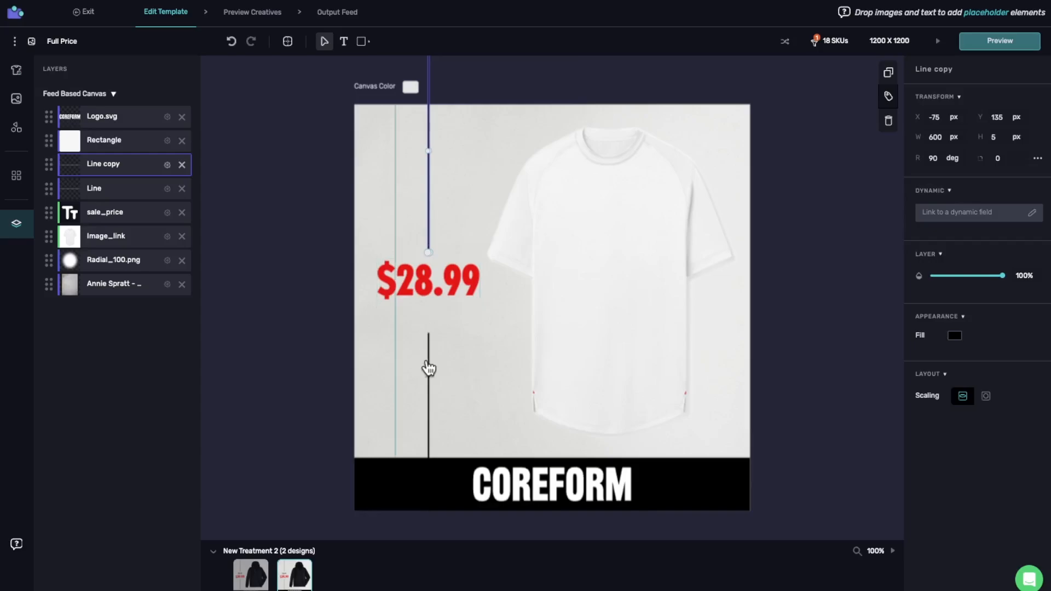
left_click(430, 366)
key("shift+Up")
key("shift+Up")
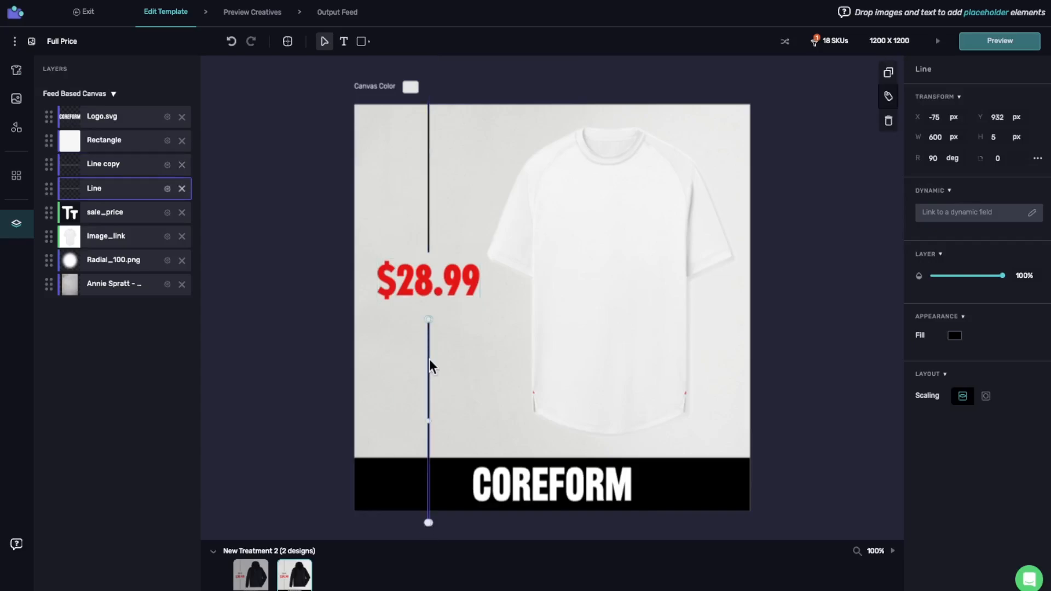
key("shift+Up")
key("Down")
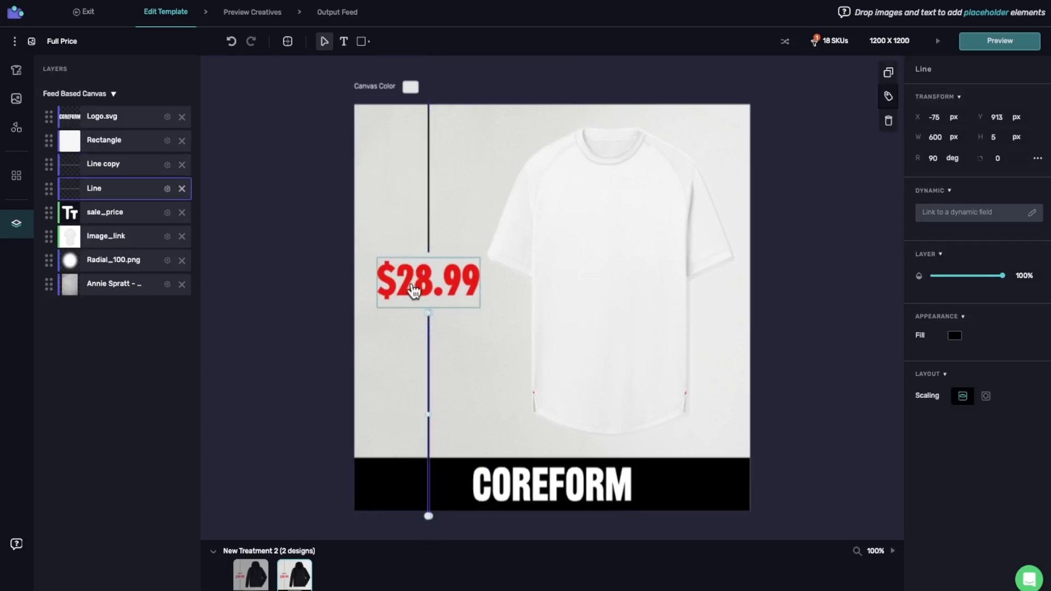
- Link the sale price text layer to the price column in its dynamic layer settings
left_click(414, 291)
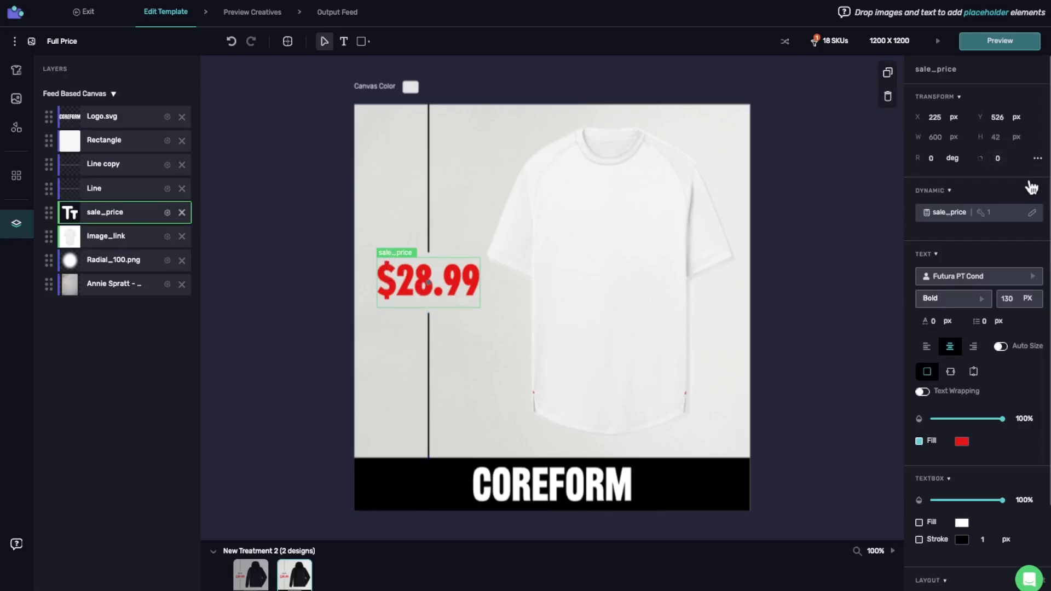
left_click(1030, 213)
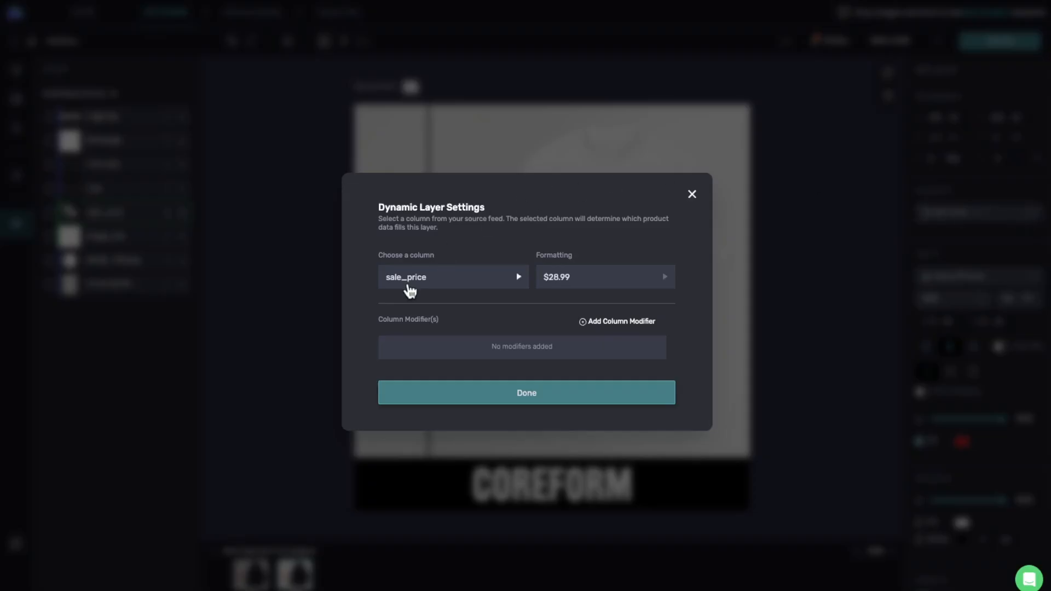
left_click(410, 290)
type("price")
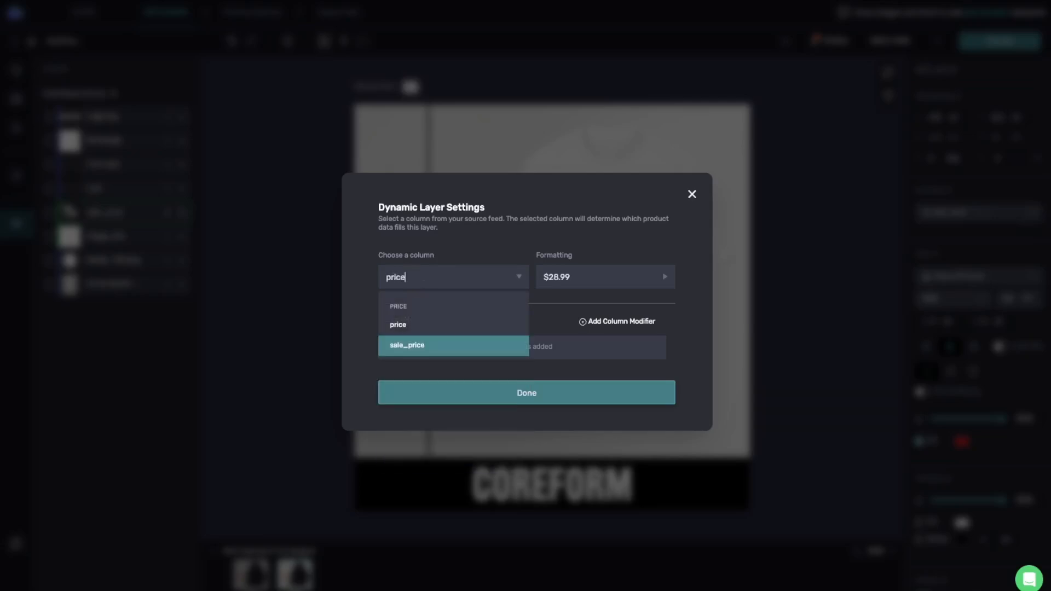
left_click(399, 324)
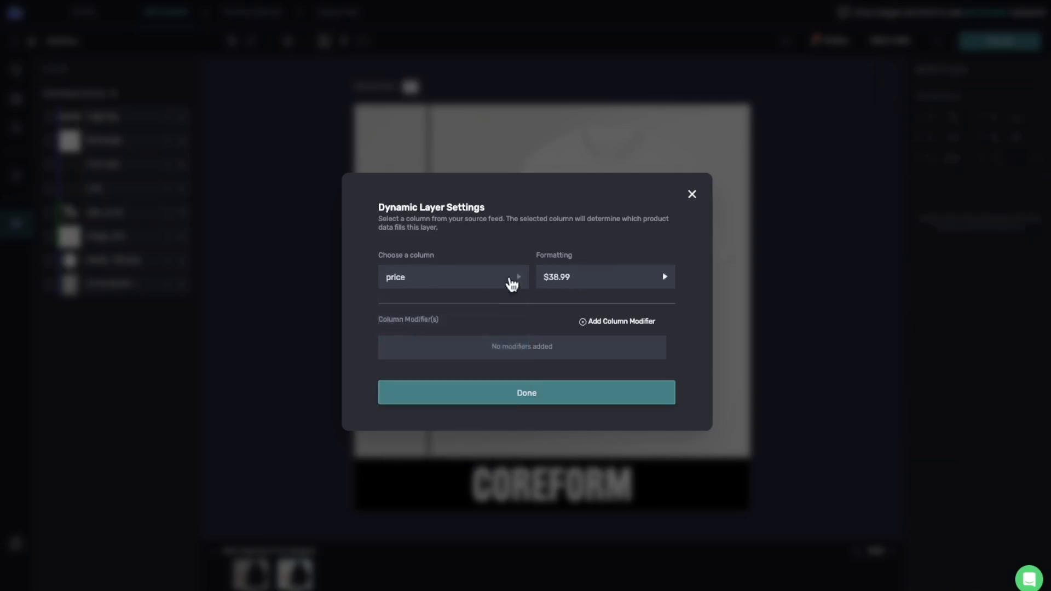
left_click(472, 400)
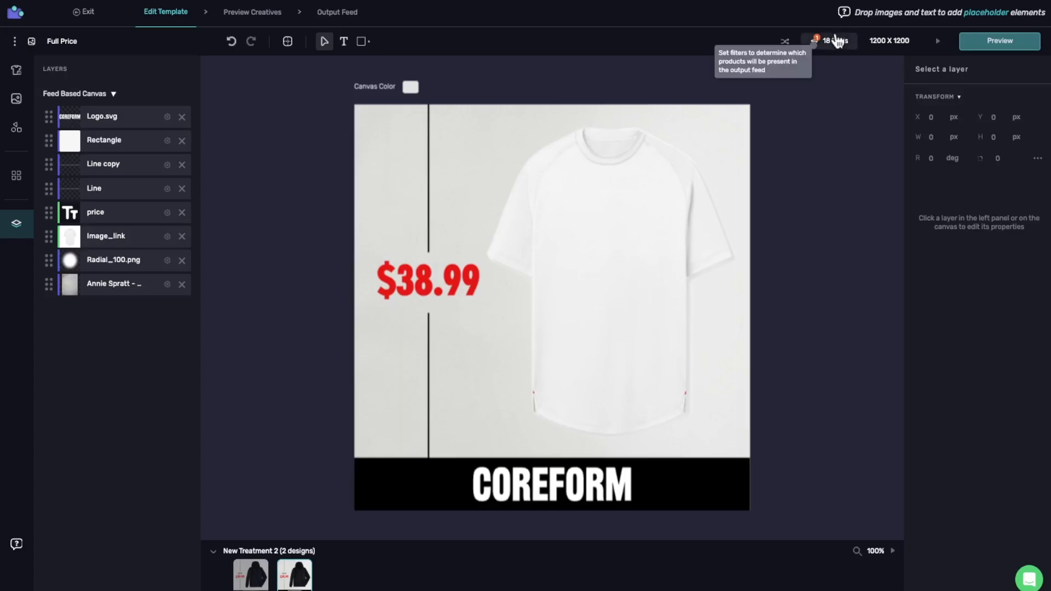
- Change the design's feed filter to sale_price Not set and apply it
left_click(833, 45)
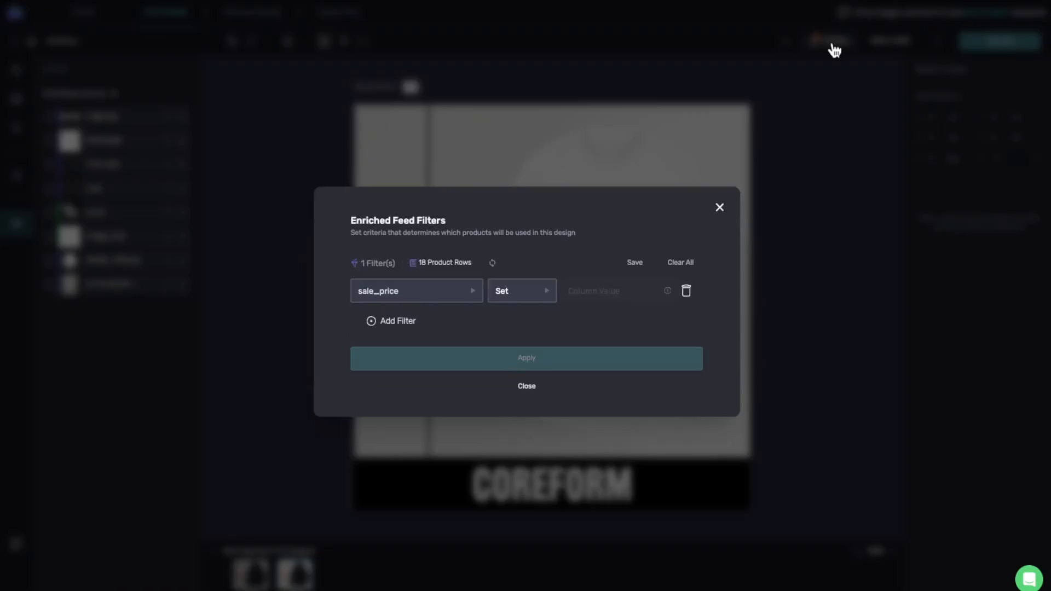
left_click(529, 297)
left_click(520, 440)
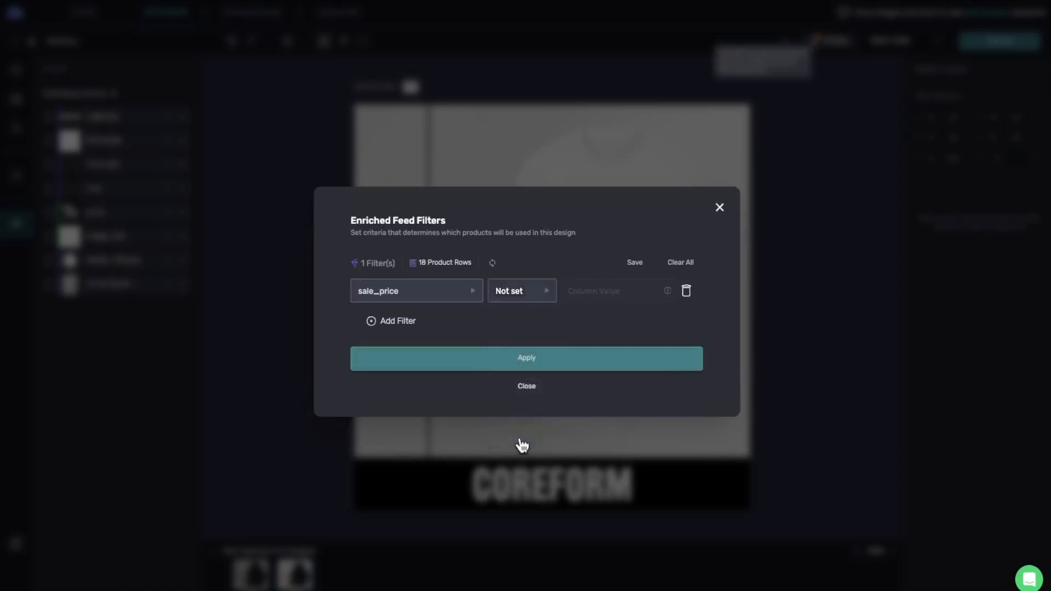
left_click(508, 365)
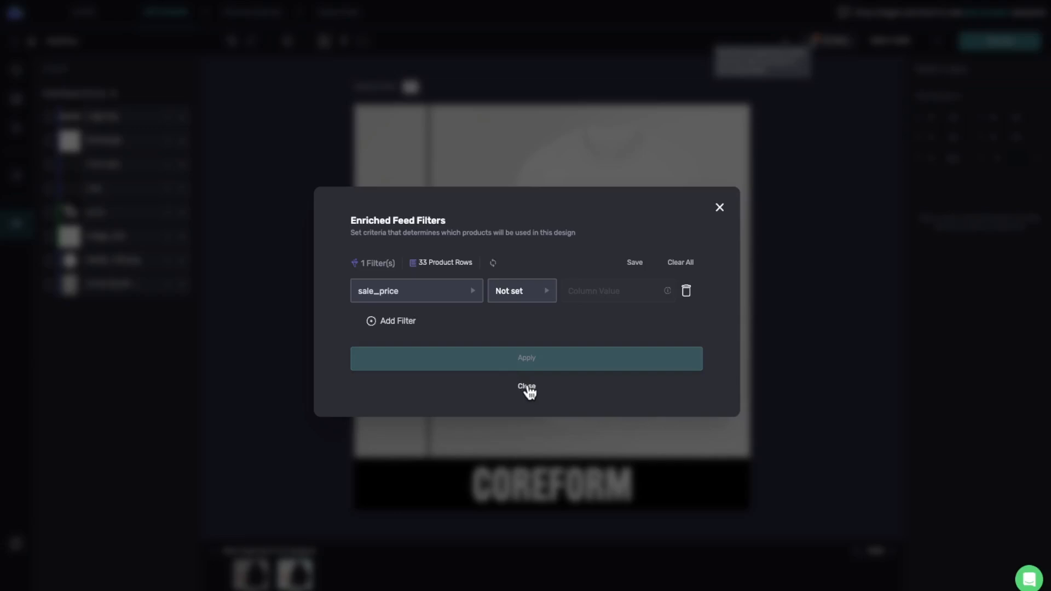
left_click(527, 388)
- Make the price text black and set its font size to 115 px
left_click(437, 302)
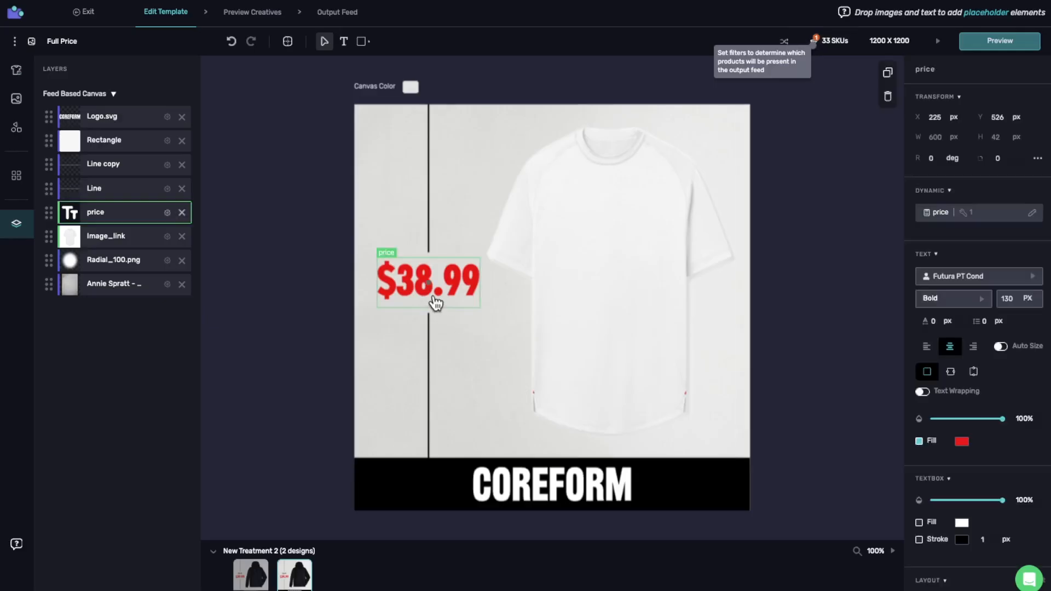
left_click(961, 442)
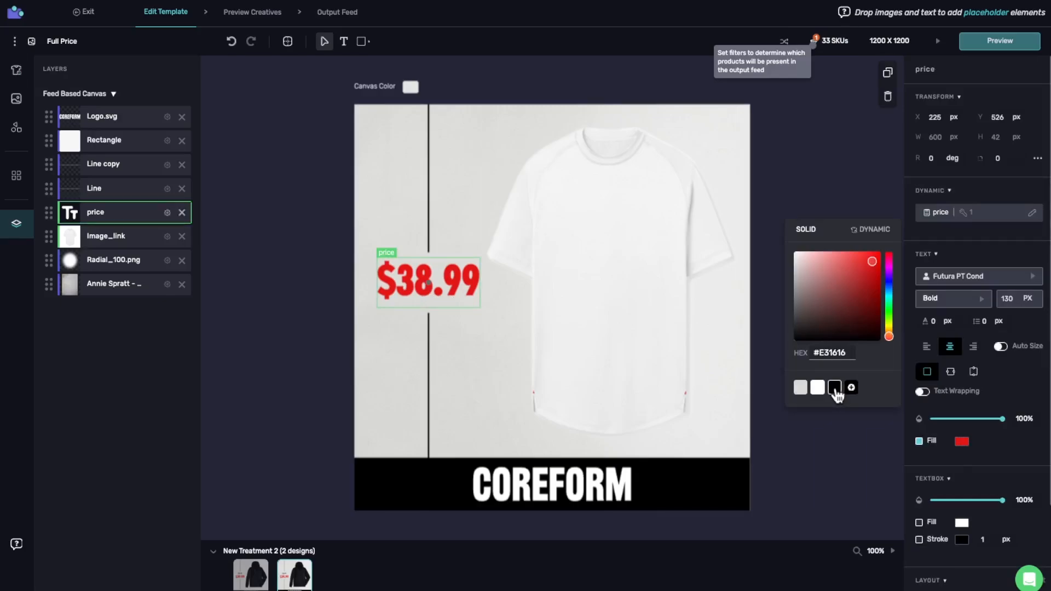
left_click(833, 387)
left_click(1009, 299)
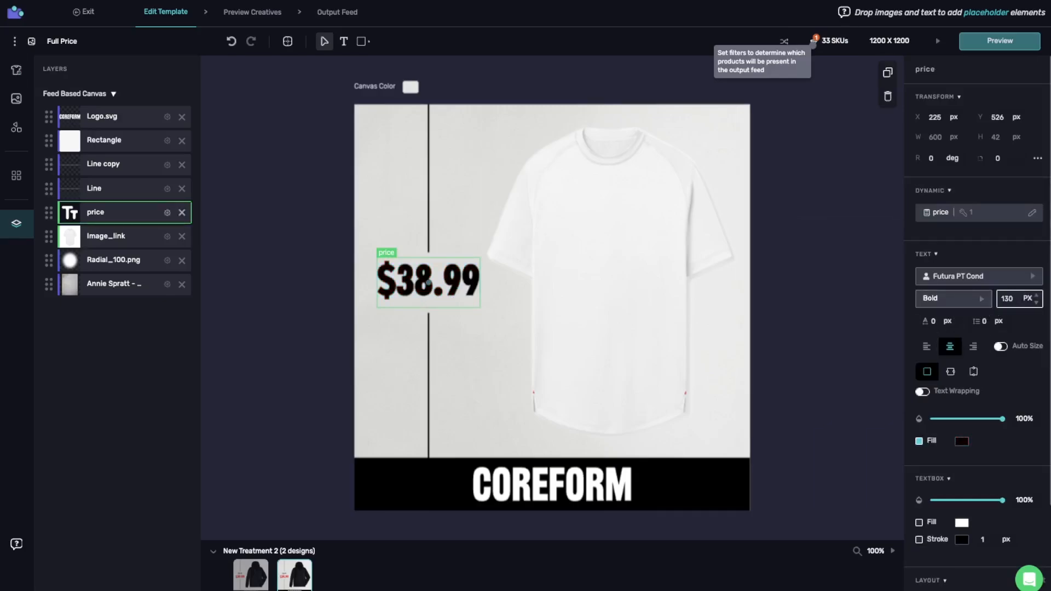
type("100")
left_click(1011, 301)
type("115")
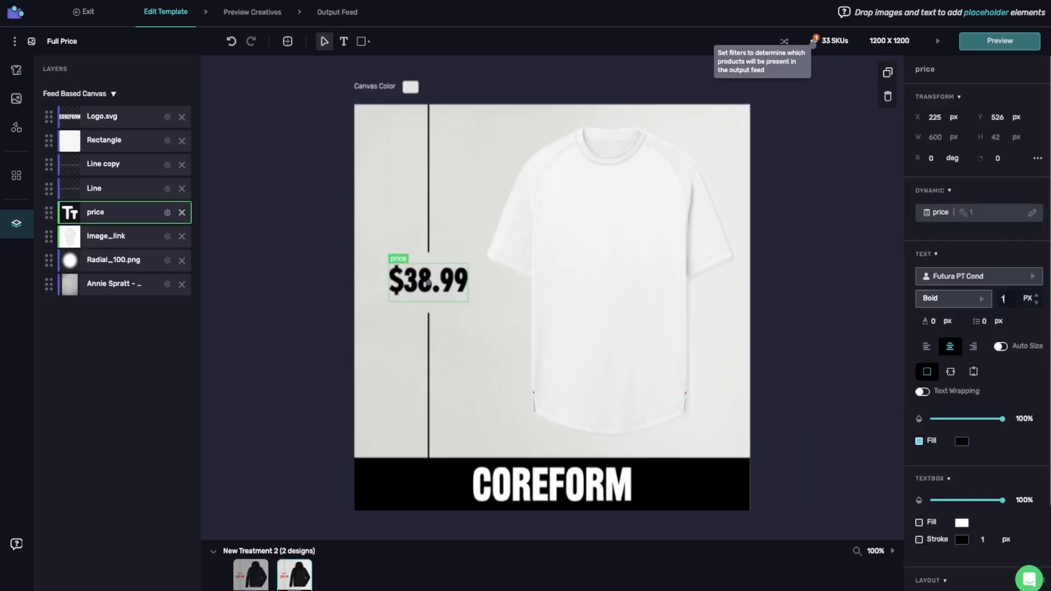
key("Return")
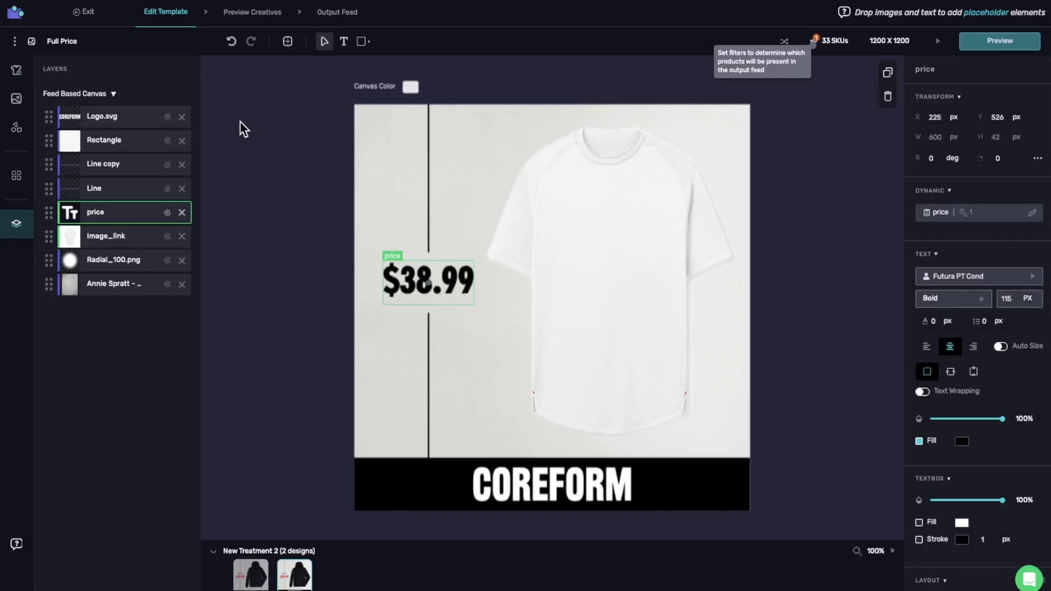
- Return to the Meta MultiTreatment output feed and bring New Treatment 2 with its two designs into view
left_click(339, 11)
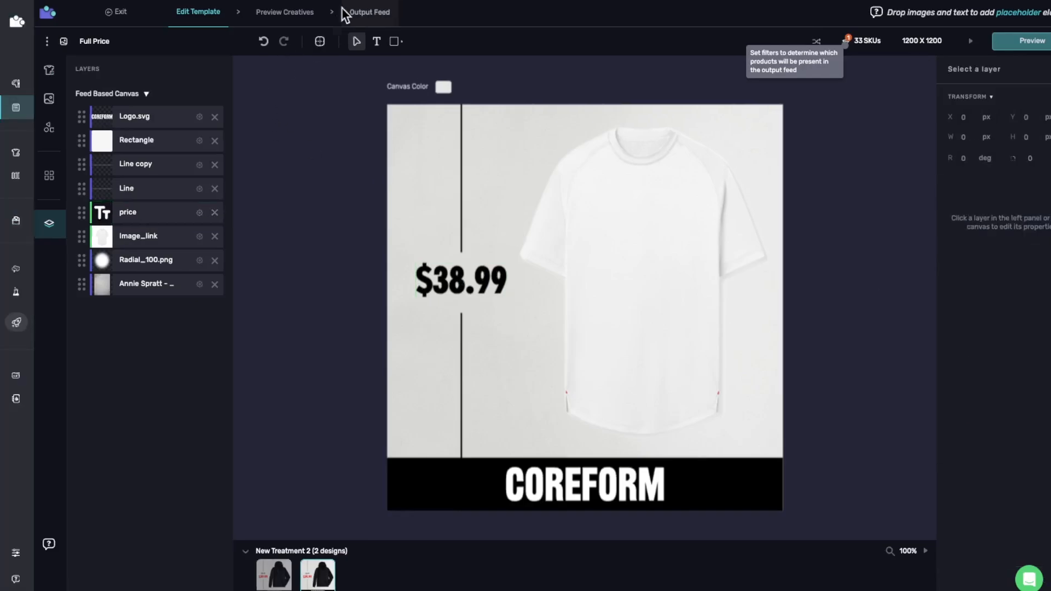
scroll(316, 438, "down", 5)
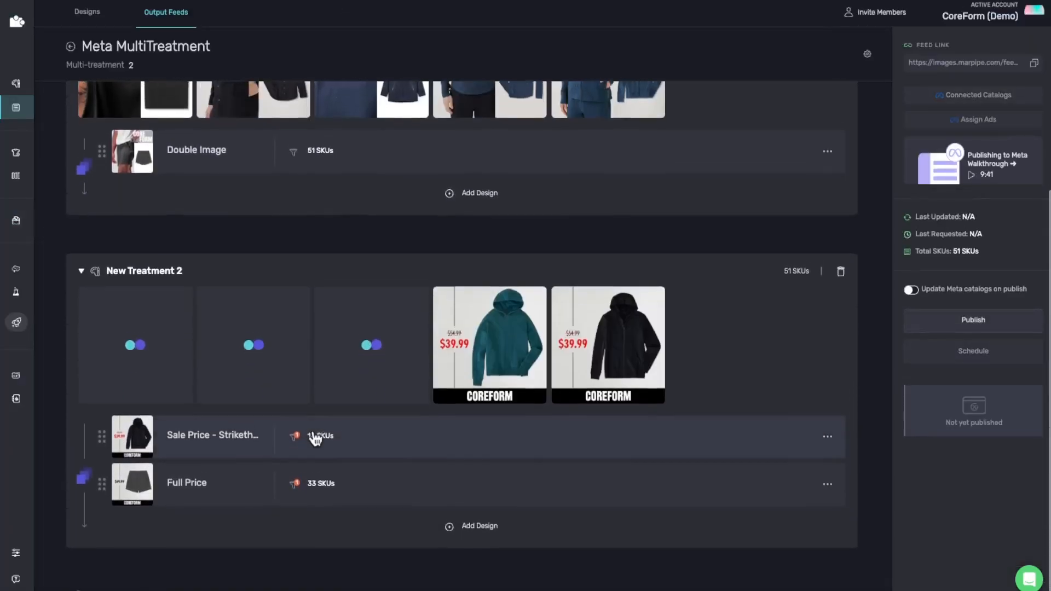